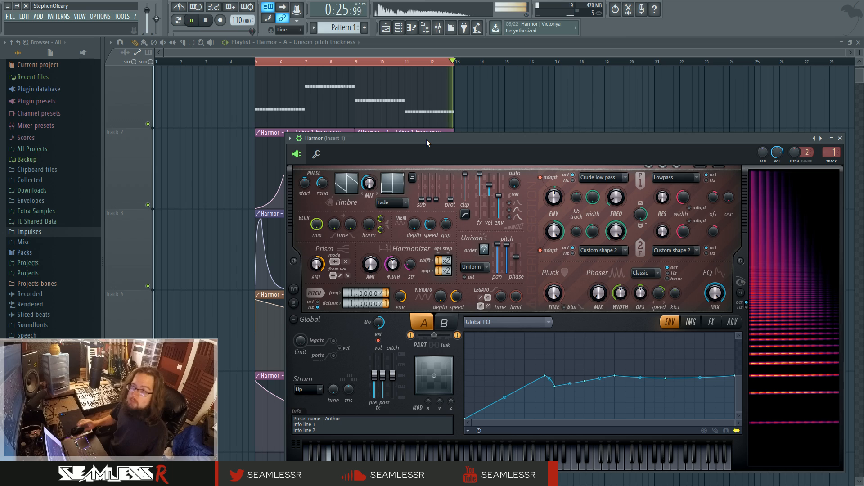
- Stop playback, view the effects on the mixer's Insert 1 track, and return to the Harmor window
key(space)
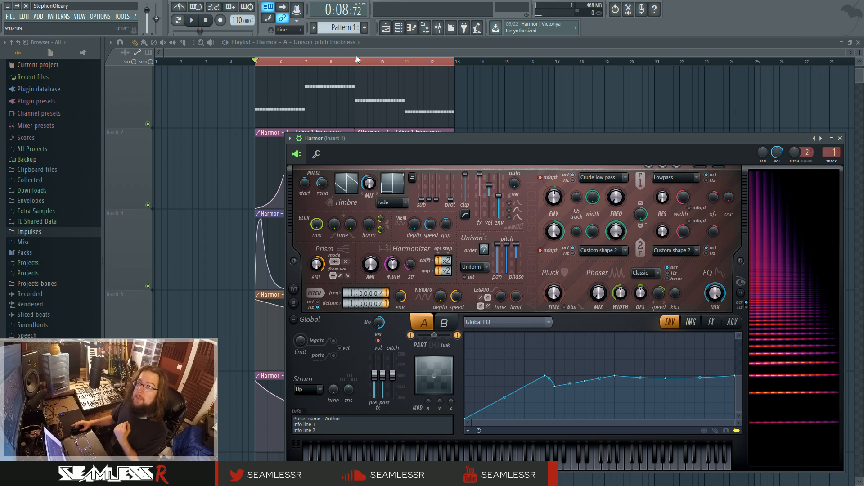
click(439, 28)
click(439, 28)
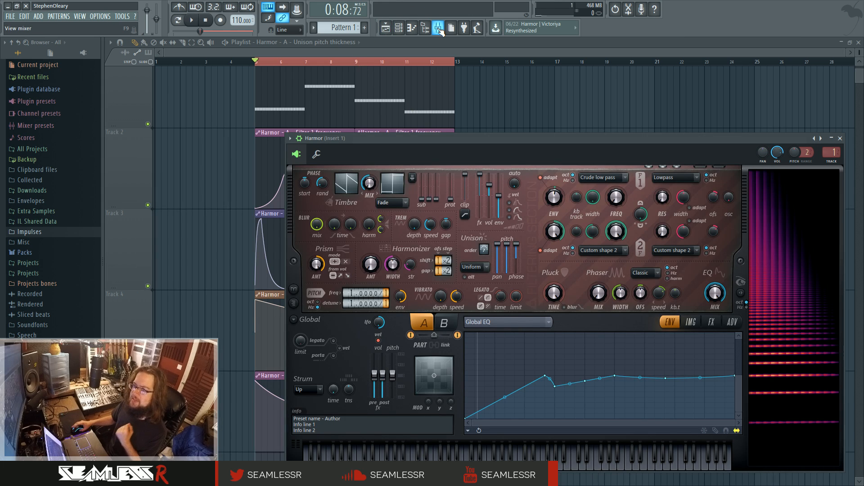
click(439, 28)
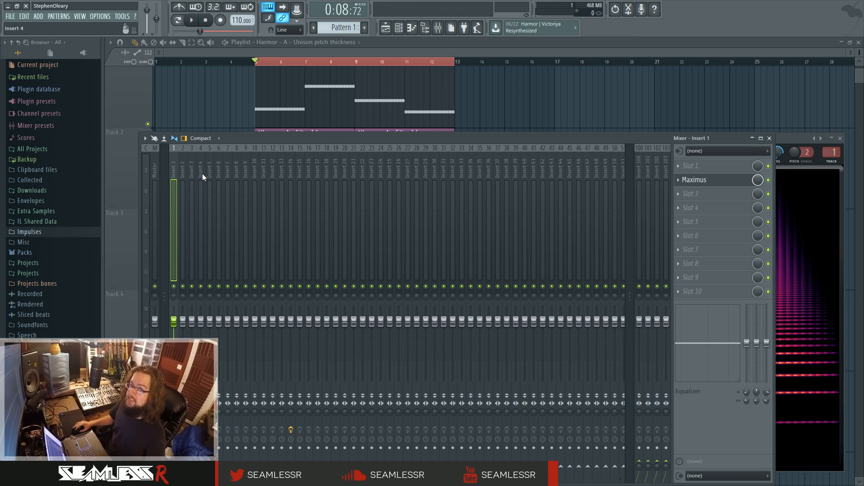
click(770, 138)
drag(533, 137, 505, 120)
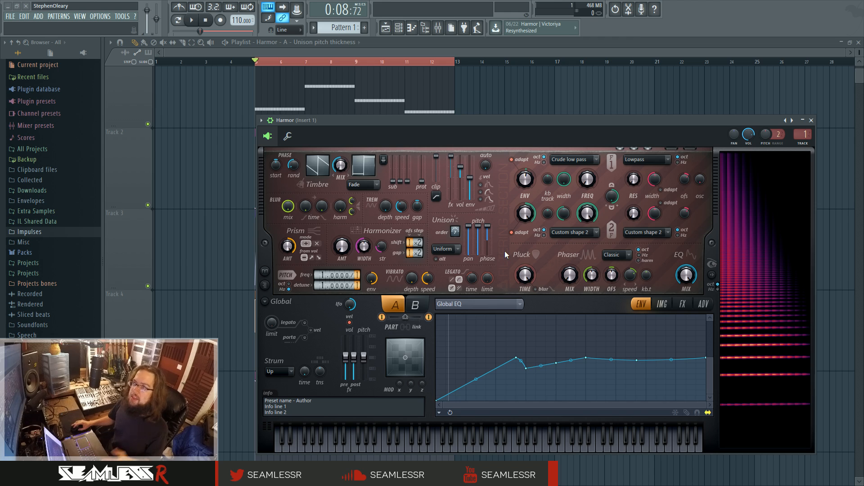
- Open Harmor's piano roll for Pattern 1 and examine the repeated F#2 notes in bar 5
key(F7)
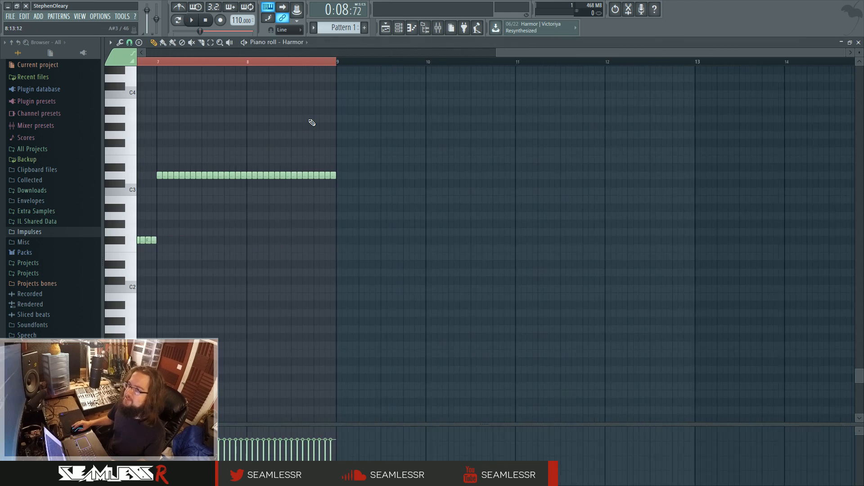
scroll(312, 122, up, 5)
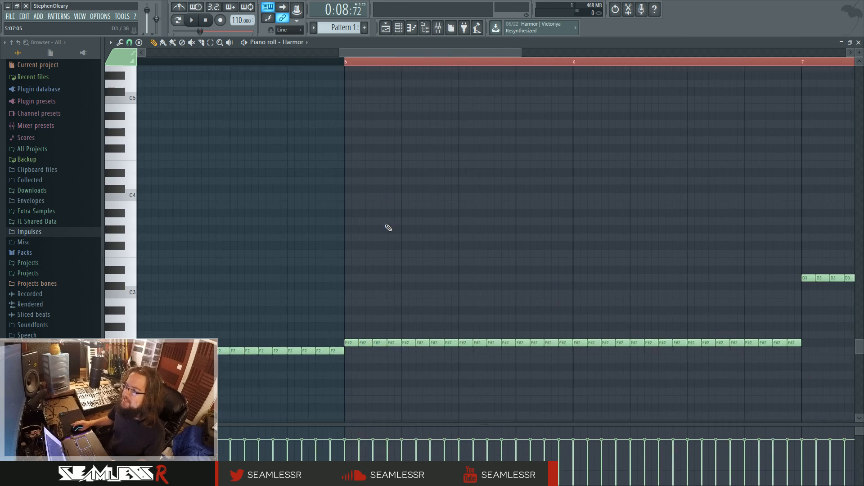
scroll(405, 279, up, 3)
drag(406, 279, 509, 263)
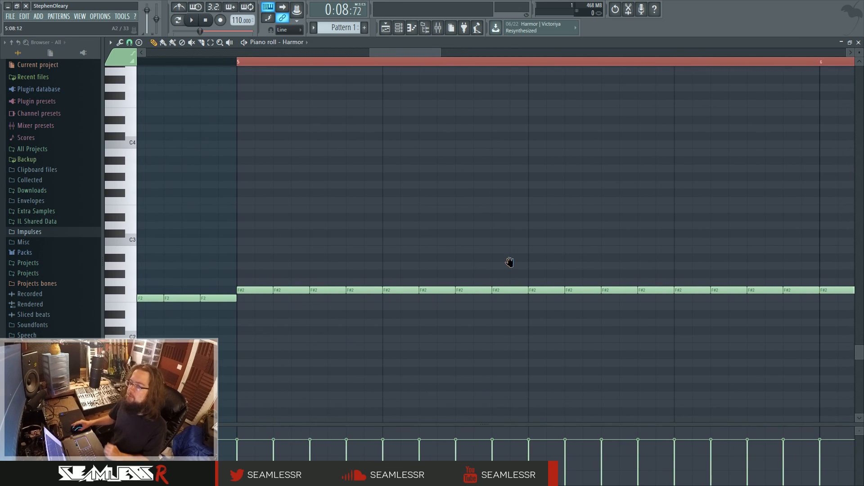
- Try raising the fifth F#2 note of bar 5 to A#2 and put it back on F#2
click(405, 290)
key(shift+Up)
key(shift+Up)
key(shift+Up)
key(shift+Up)
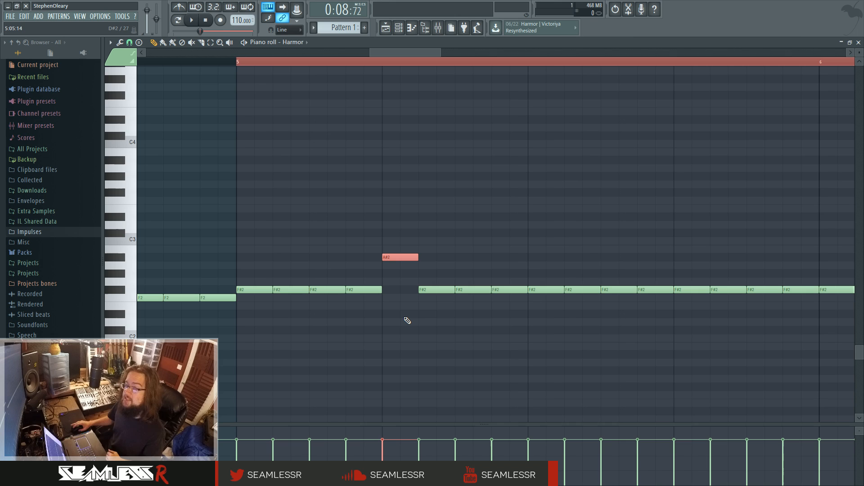
drag(396, 258, 397, 293)
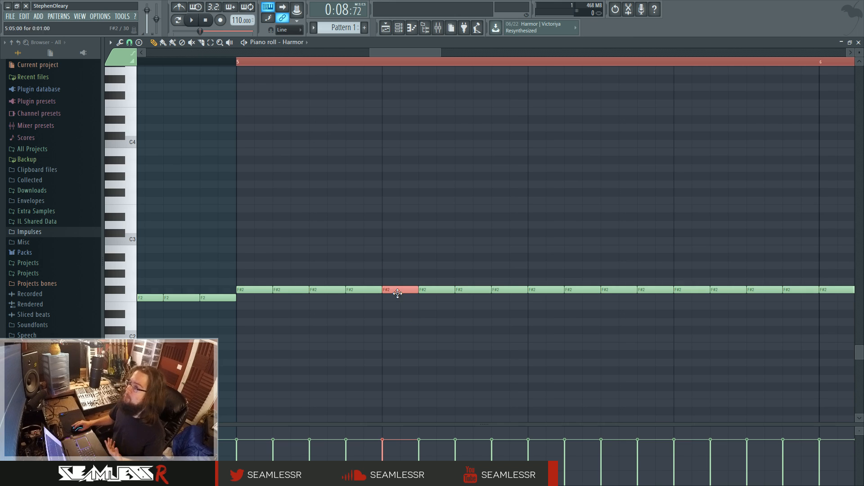
right_click(394, 330)
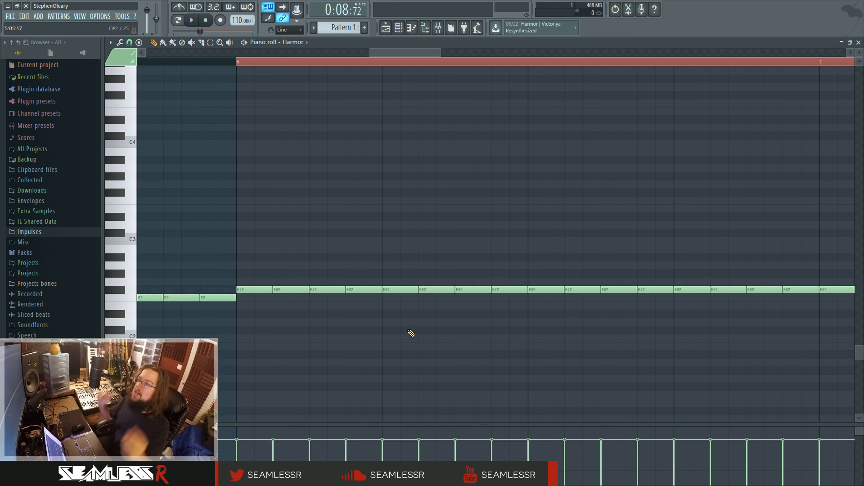
scroll(411, 332, down, 5)
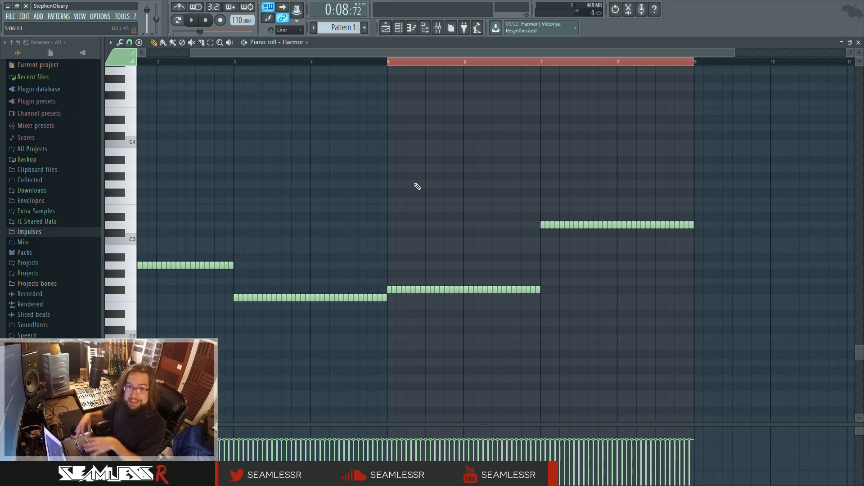
- Return to the playlist, display its first track, and open the Harmor channel's plugin window from the channel rack
click(398, 28)
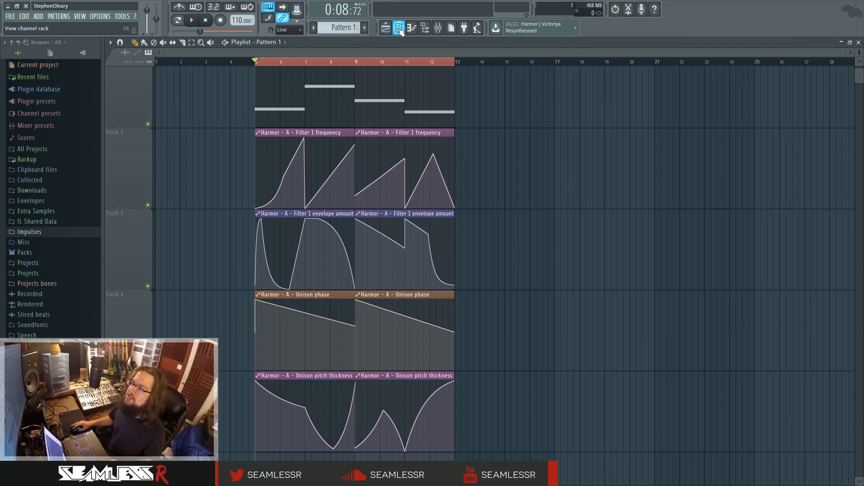
scroll(509, 197, up, 1)
scroll(508, 197, up, 1)
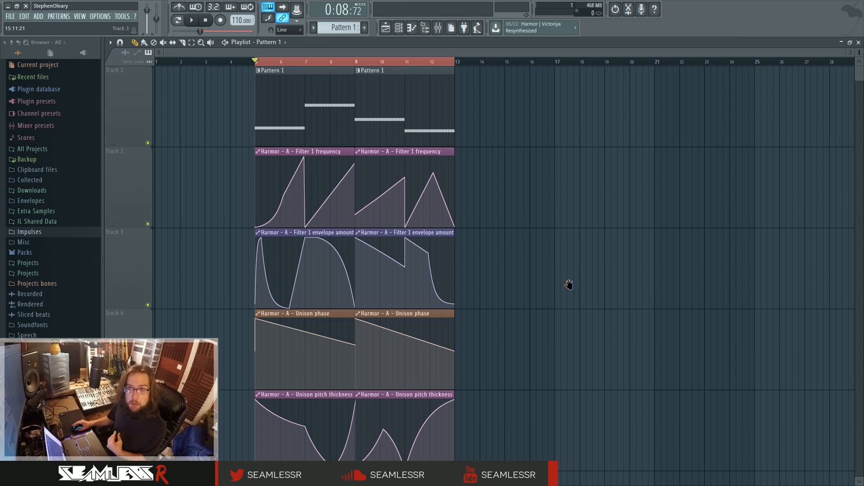
click(398, 28)
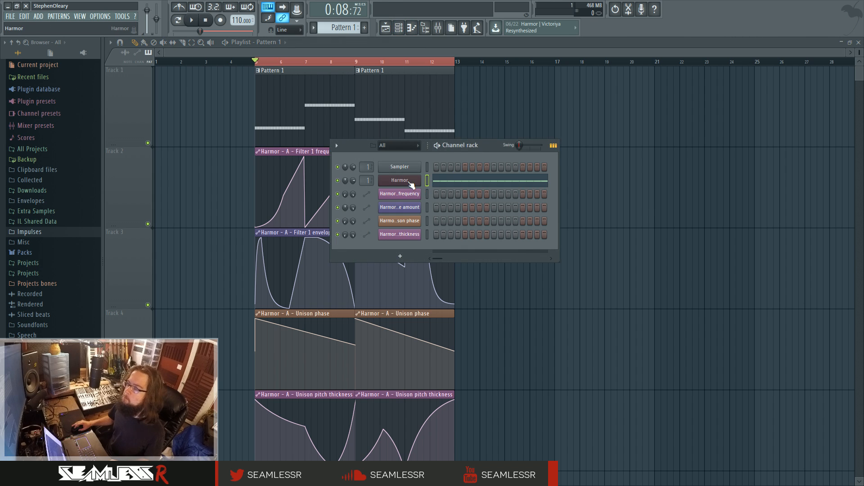
click(407, 182)
drag(397, 119, 411, 98)
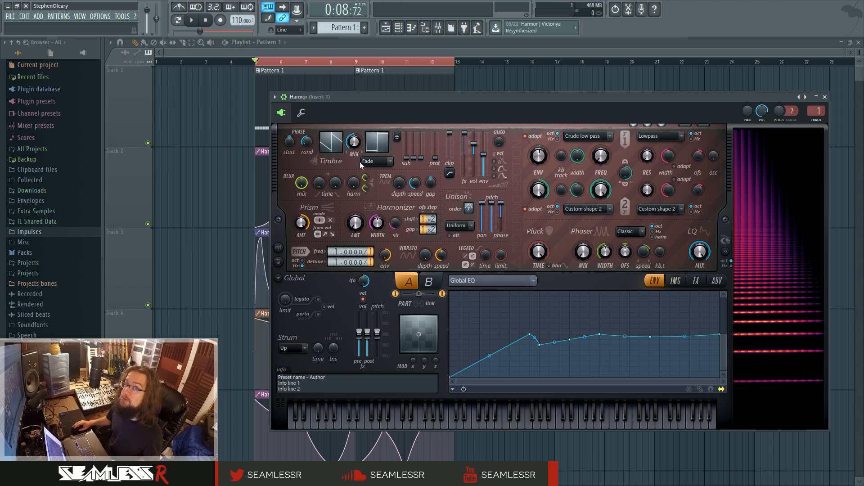
- Play the song section to hear the automated Harmor bass, and reopen the Harmor window
key(space)
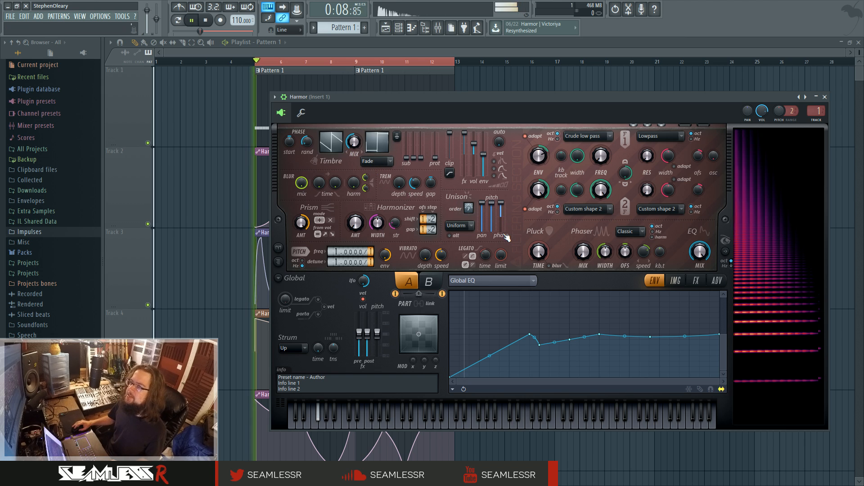
key(space)
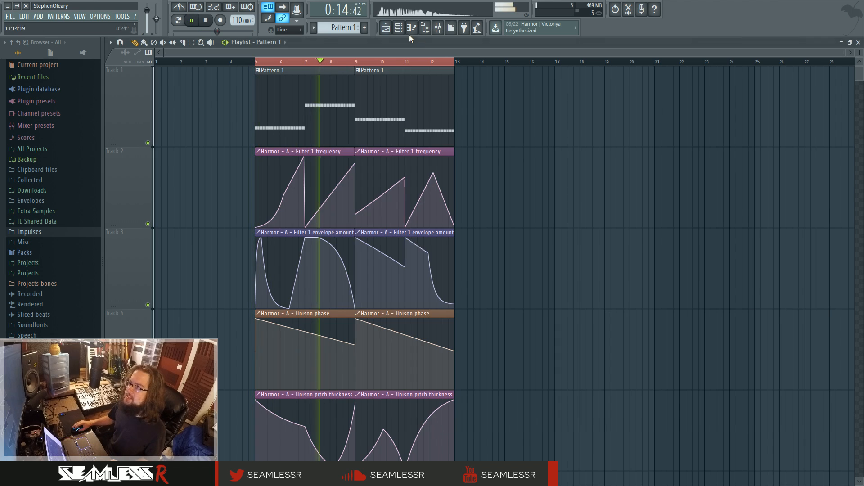
click(399, 28)
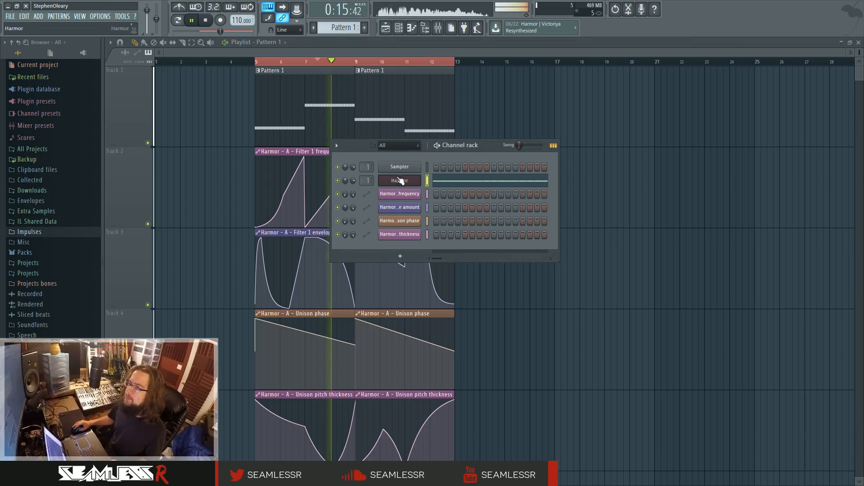
click(401, 181)
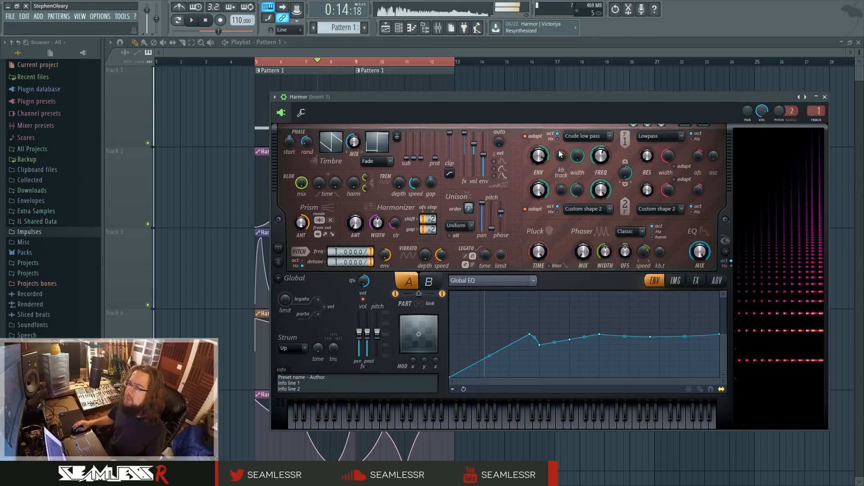
- Add a second Harmor instance to the project and switch to the empty Pattern 2
key(F8)
drag(278, 222, 801, 106)
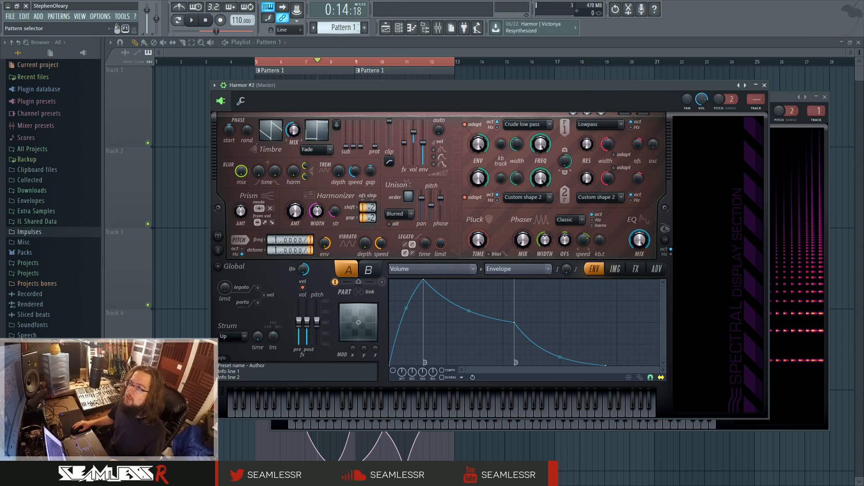
click(347, 28)
click(426, 48)
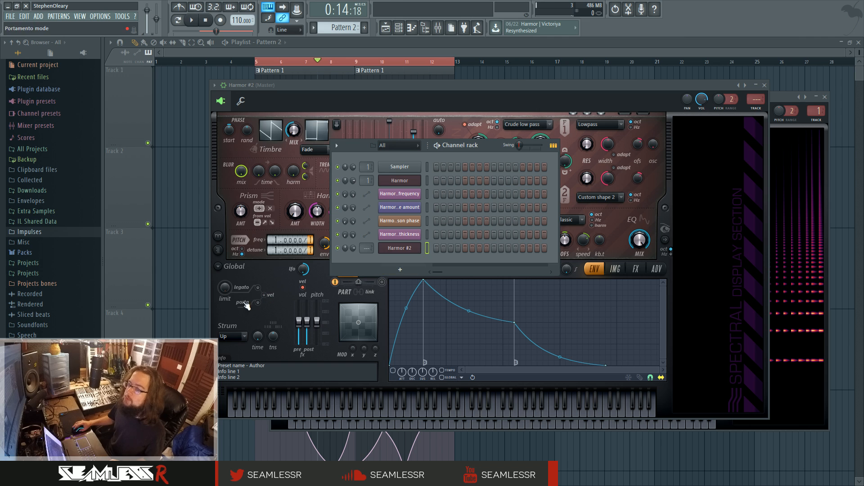
- Place one sixteenth-bar F#2 note at the start of bar 1 in Harmor #2's piano roll
right_click(407, 252)
click(433, 248)
scroll(270, 311, down, 5)
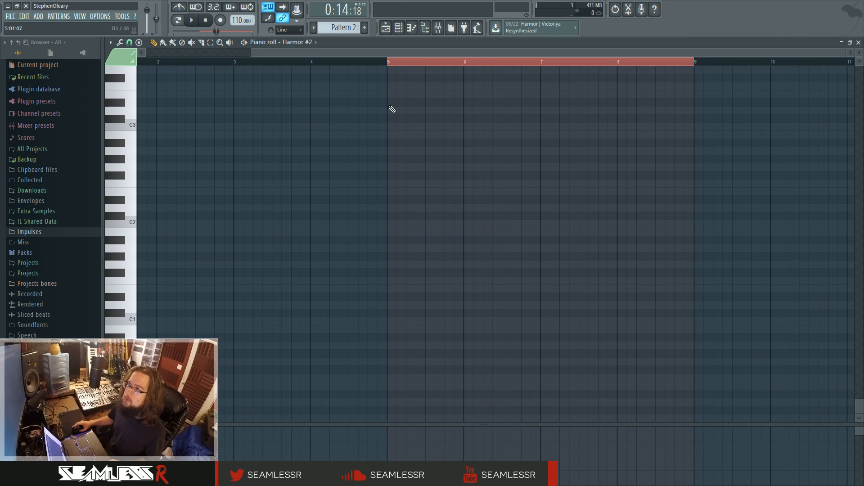
right_click(398, 61)
drag(263, 201, 540, 189)
drag(130, 322, 154, 218)
click(141, 176)
scroll(155, 185, up, 5)
- Duplicate the F#2 note end to end until sixteen notes fill bar 1, and deselect them
key(ctrl+a)
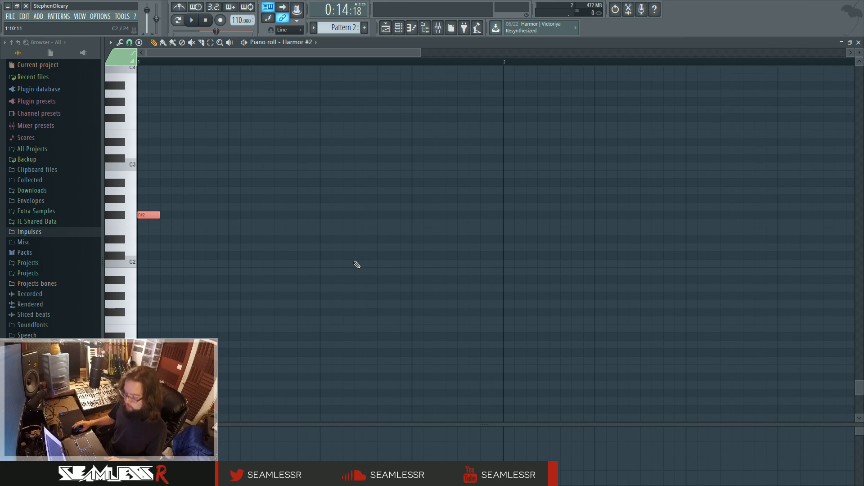
key(ctrl+b)
key(ctrl+b)
key(ctrl+b)
key(ctrl+b)
key(ctrl+b)
key(ctrl+b)
key(ctrl+b)
key(ctrl+b)
key(ctrl+b)
key(ctrl+b)
key(ctrl+b)
key(ctrl+b)
key(ctrl+b)
key(ctrl+b)
key(ctrl+b)
key(ctrl+d)
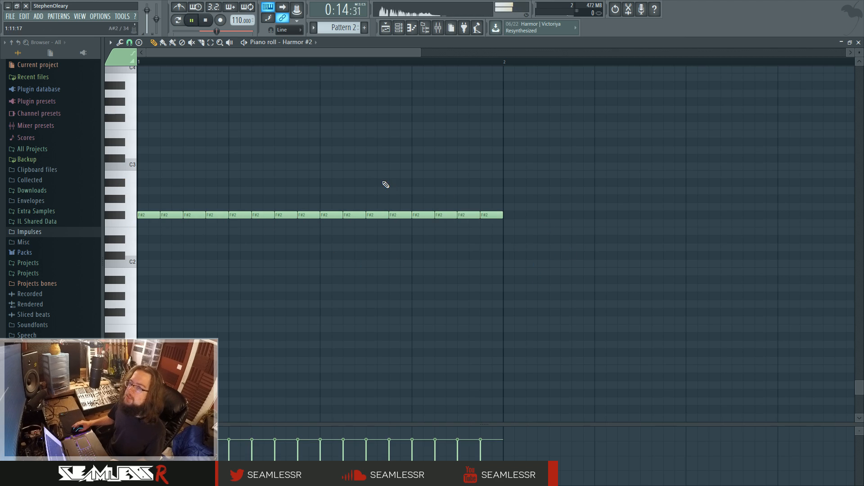
- Switch playback to pattern mode, audition the F#2 notes, and open the Harmor #2 plugin window
click(179, 21)
key(space)
key(space)
click(399, 28)
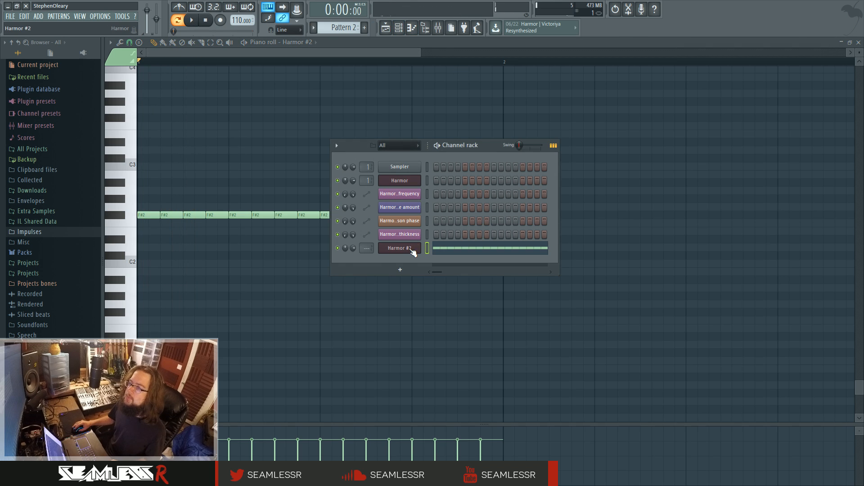
click(412, 250)
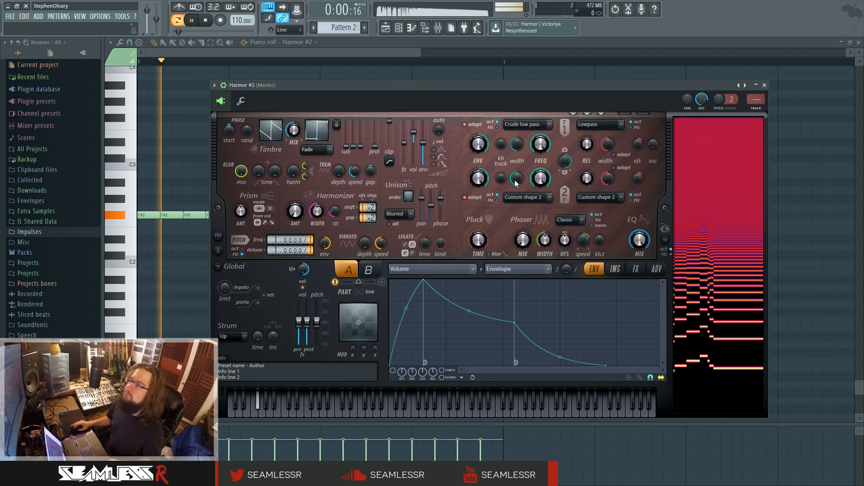
- Open Filter 1 frequency's envelope in Harmor #2 and add a second, lower point for a falling ramp
right_click(542, 148)
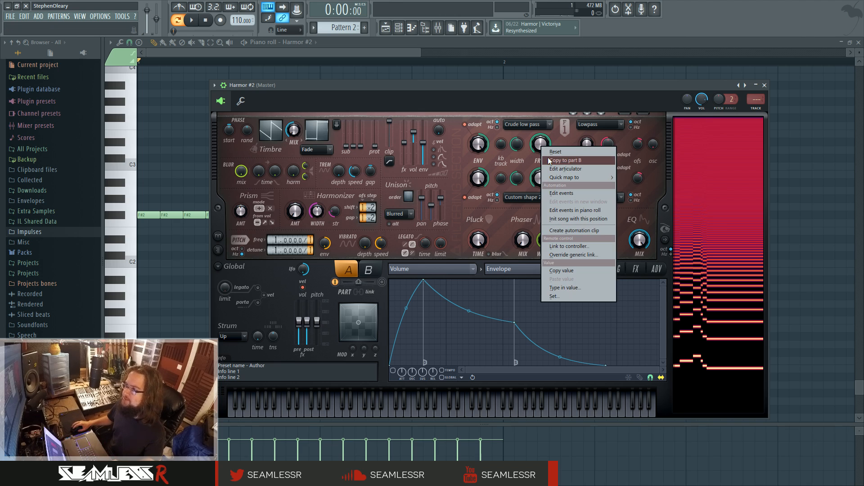
click(566, 169)
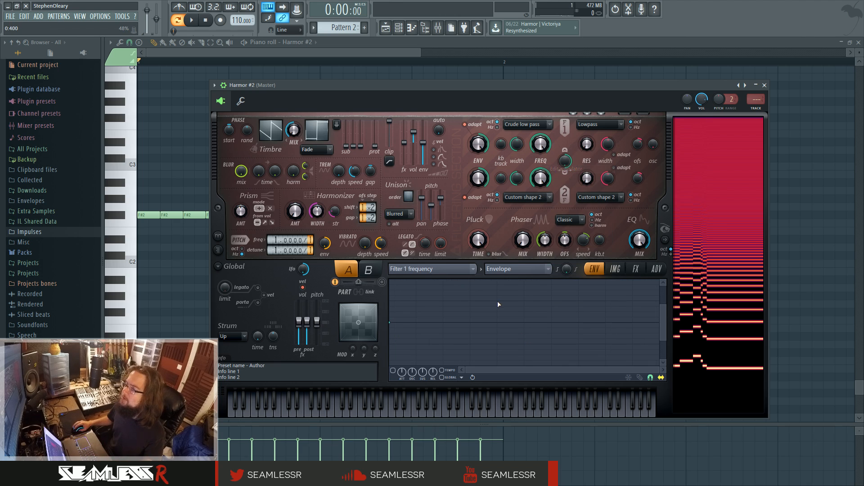
right_click(443, 345)
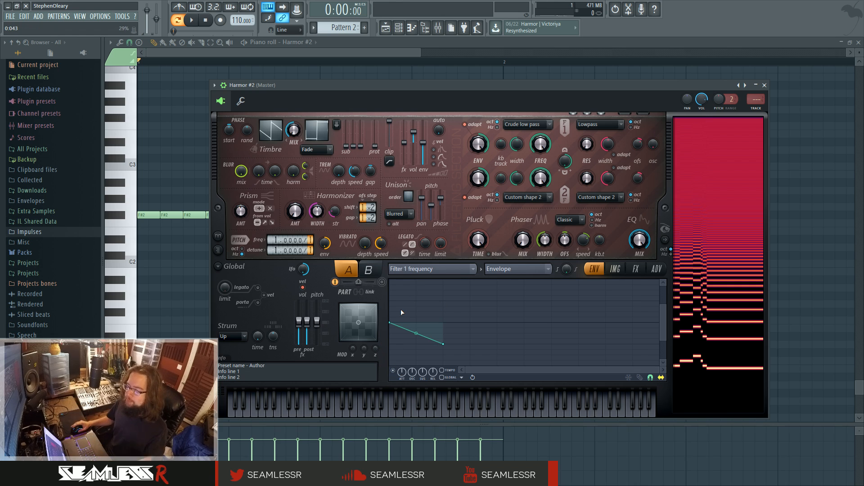
- Audition the pattern in Harmor #2 while adjusting Filter 1's envelope amount and width
key(space)
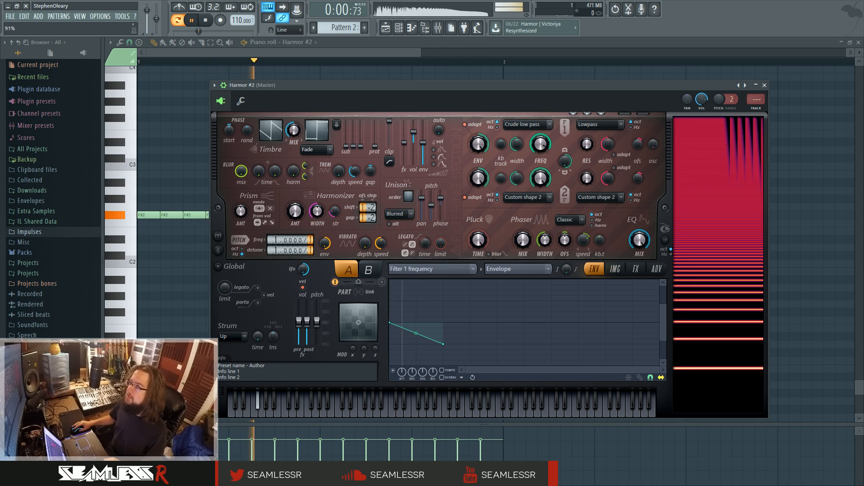
key(space)
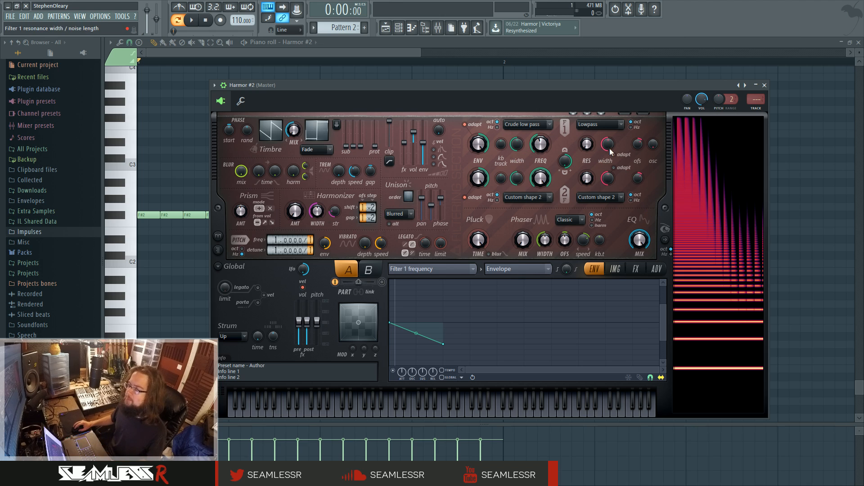
click(517, 143)
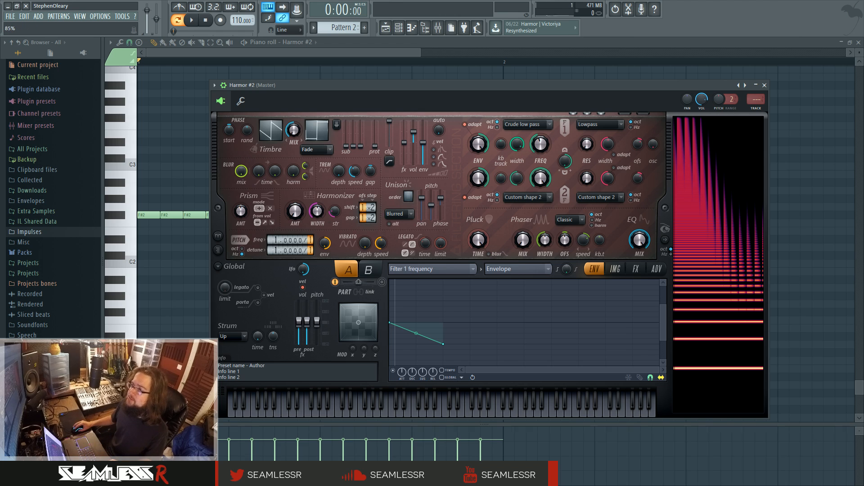
click(478, 144)
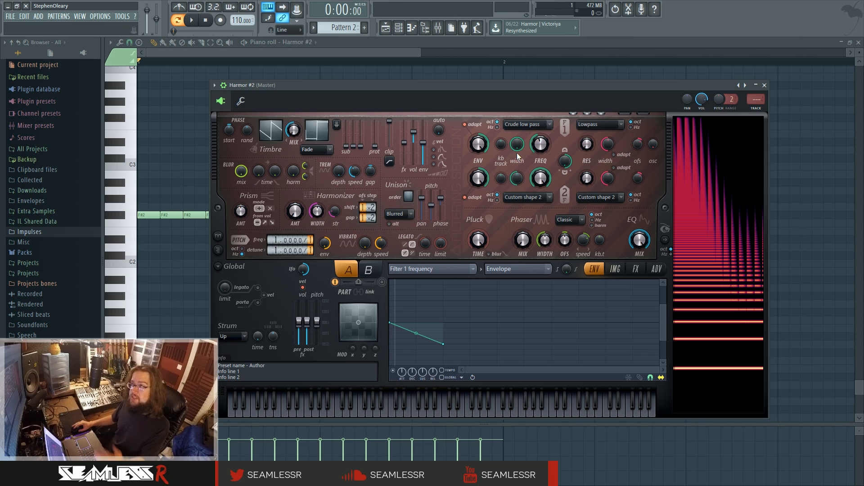
- Set Filter 1's type to Custom shape 1 and draw a zigzag curve with a deep dip, a high peak and a second dip
click(527, 125)
click(523, 289)
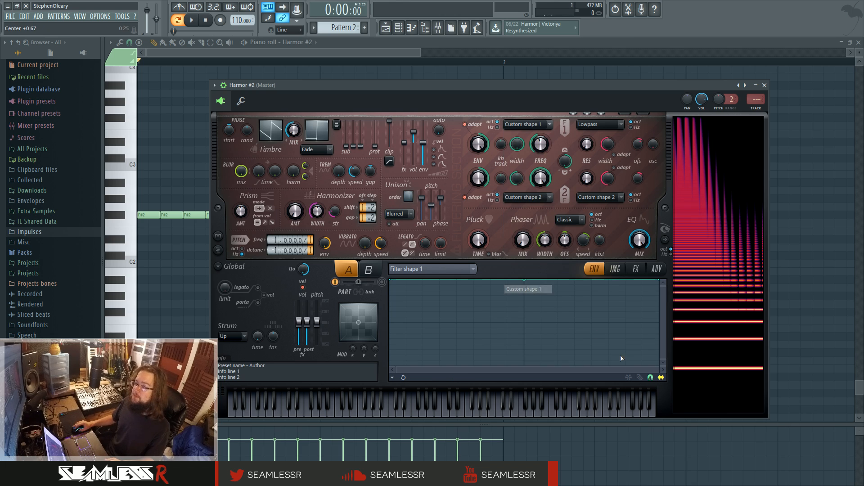
right_click(423, 365)
right_click(490, 285)
right_click(625, 349)
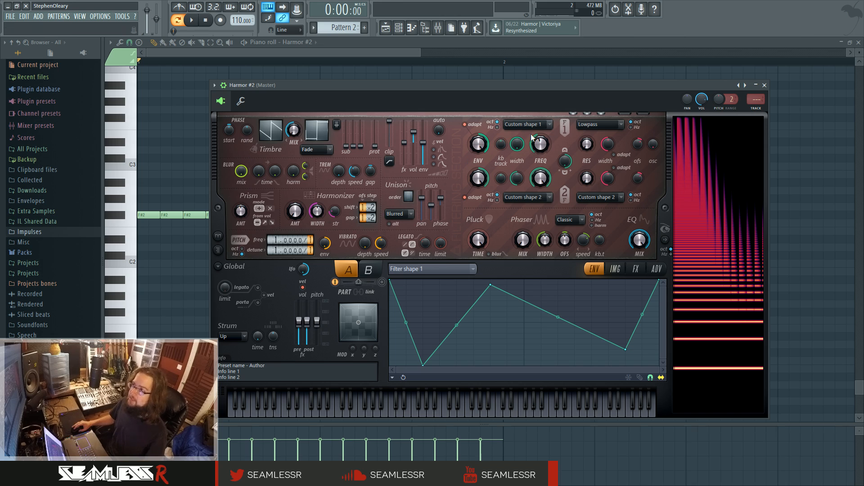
- Reshape Filter shape 1 into a flat high section with a steep drop just past the middle, and audition the pattern
drag(420, 366, 456, 280)
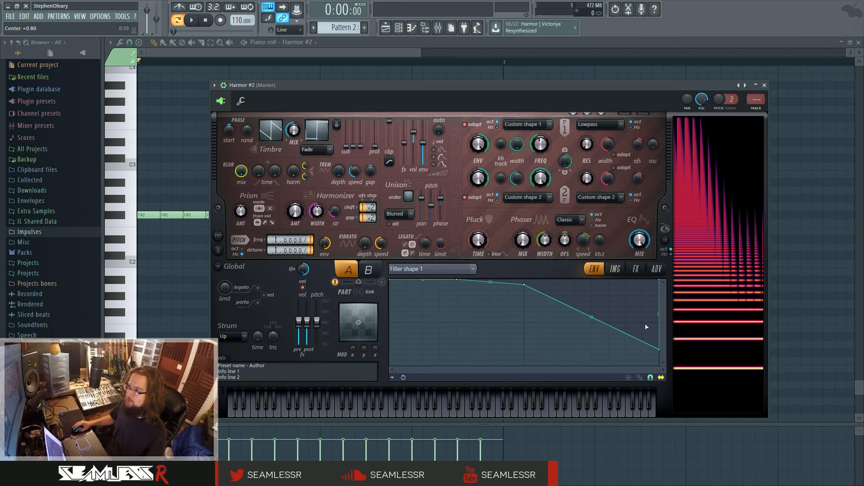
drag(660, 348, 661, 389)
drag(524, 285, 525, 275)
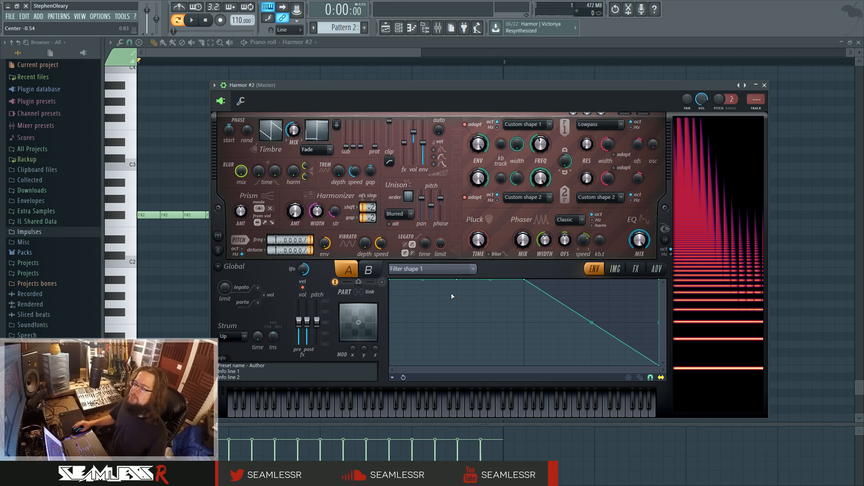
drag(658, 365, 558, 383)
drag(658, 281, 665, 367)
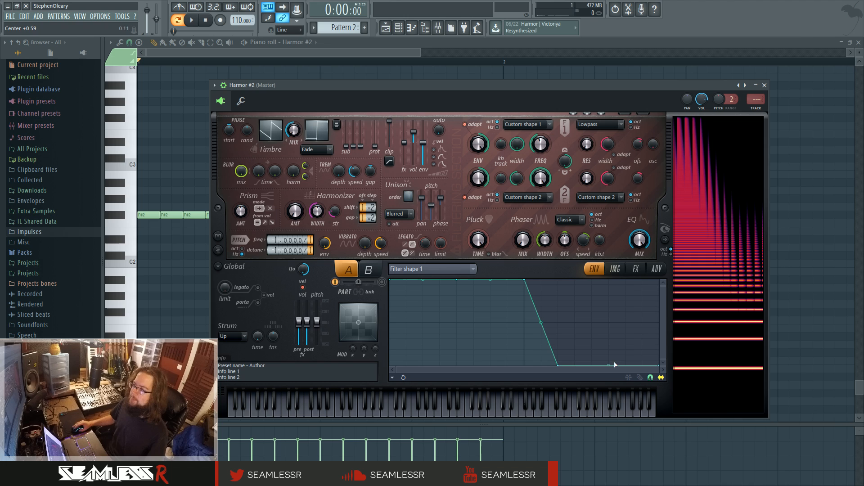
key(space)
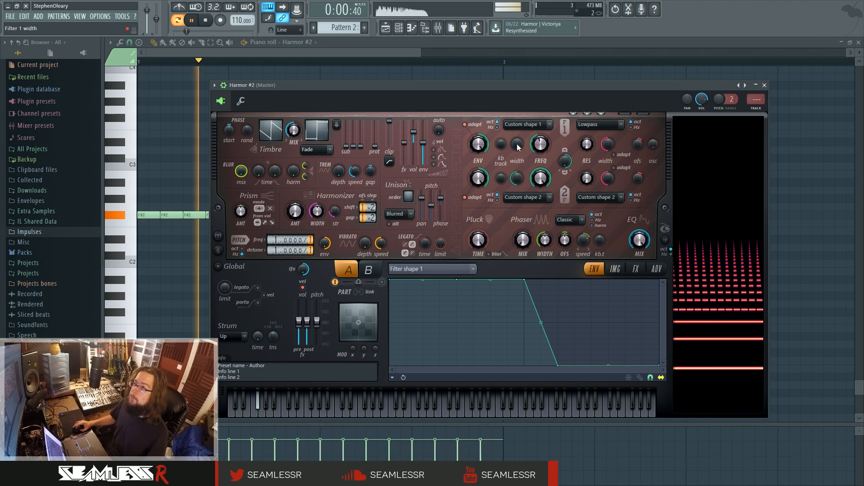
key(space)
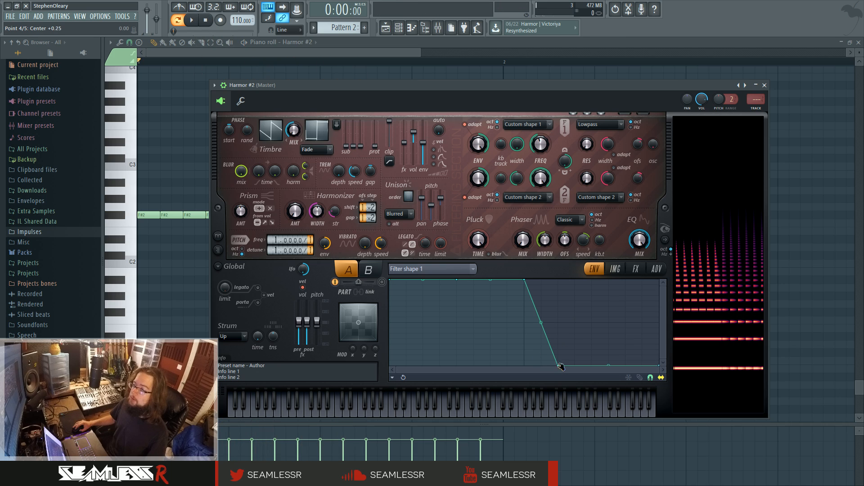
- Soften Filter shape 1 into one straight slope from the maximum at the quarter point to the minimum at the end
drag(558, 366, 659, 366)
drag(524, 280, 456, 280)
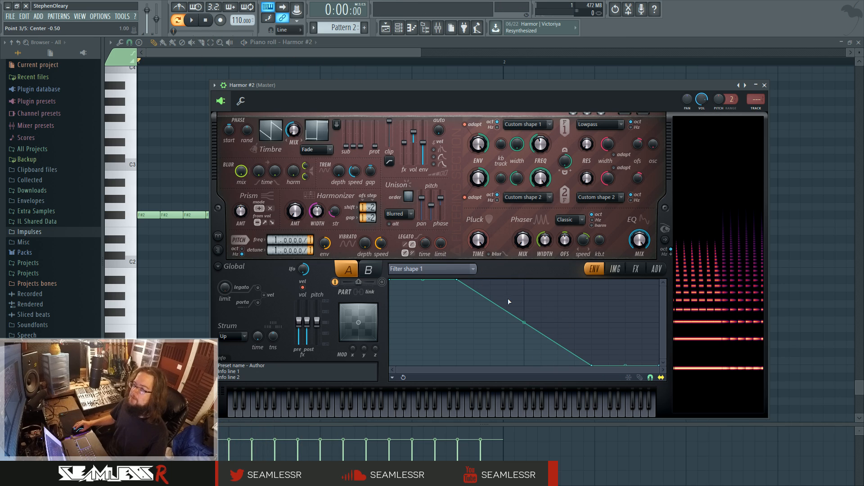
right_click(592, 366)
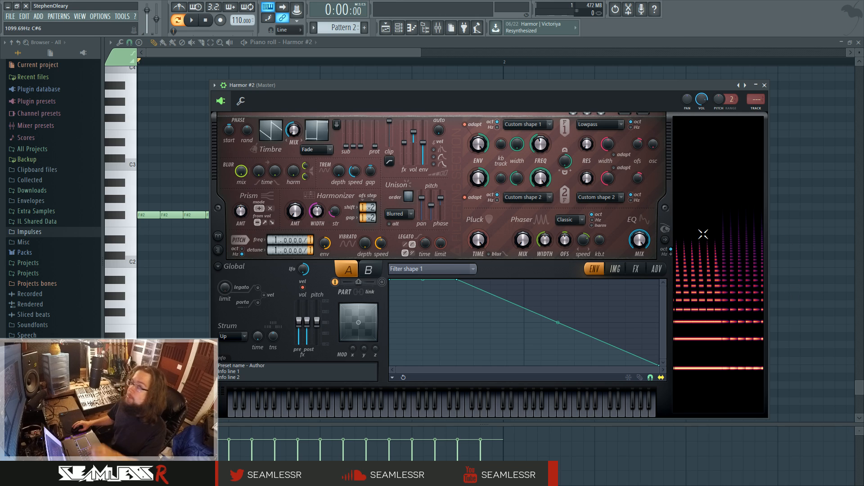
- Reopen Filter 1 frequency's envelope, audition the pattern, and move the envelope's end point earlier for a shorter fall
right_click(535, 145)
click(556, 165)
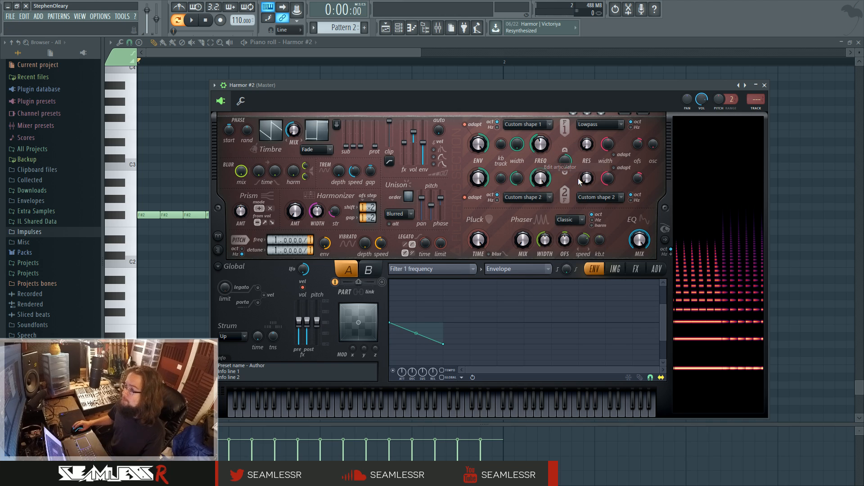
key(space)
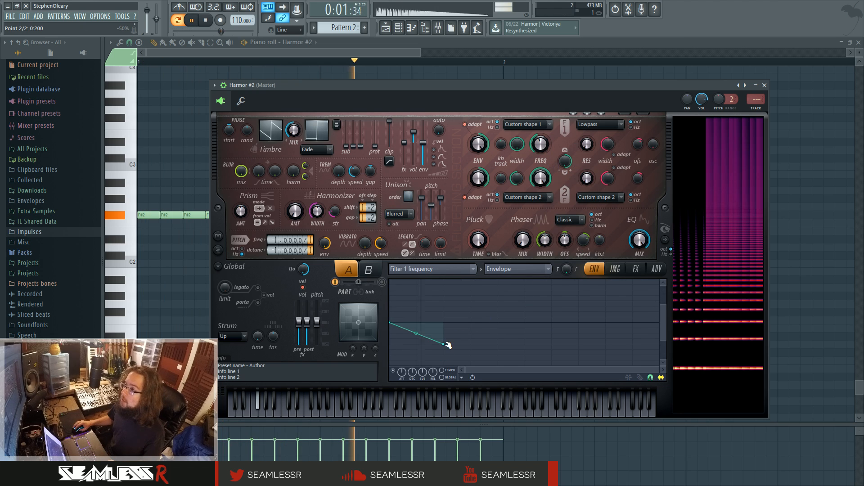
key(space)
drag(443, 344, 415, 348)
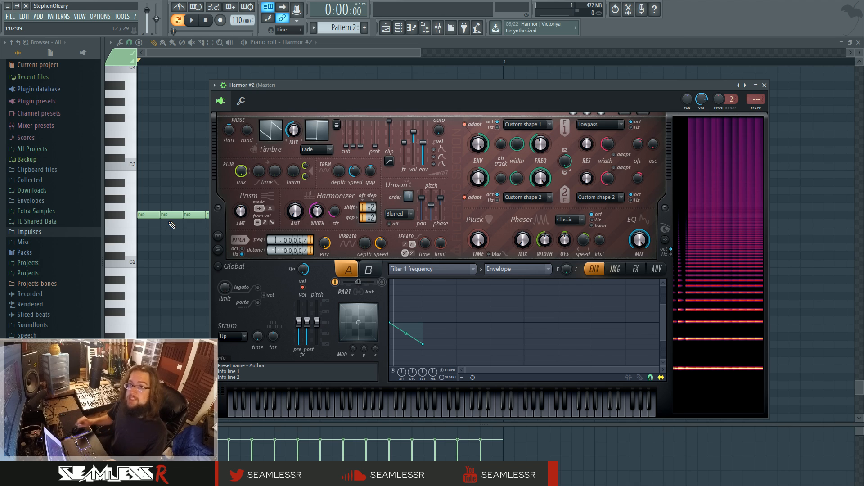
- Lower the end point of Filter 1 frequency's envelope and bend its fall into a slightly concave decay while auditioning the pattern
key(space)
mouse_move(406, 334)
mouse_down()
mouse_move(423, 366)
mouse_move(406, 335)
mouse_up()
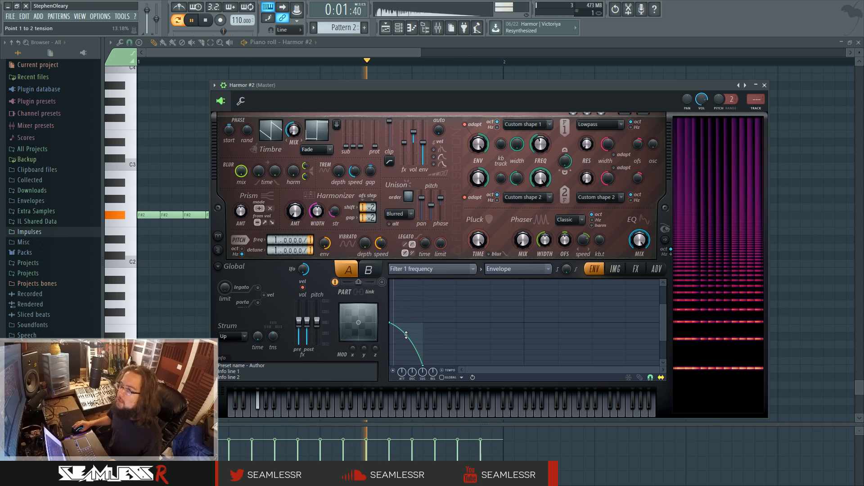
key(space)
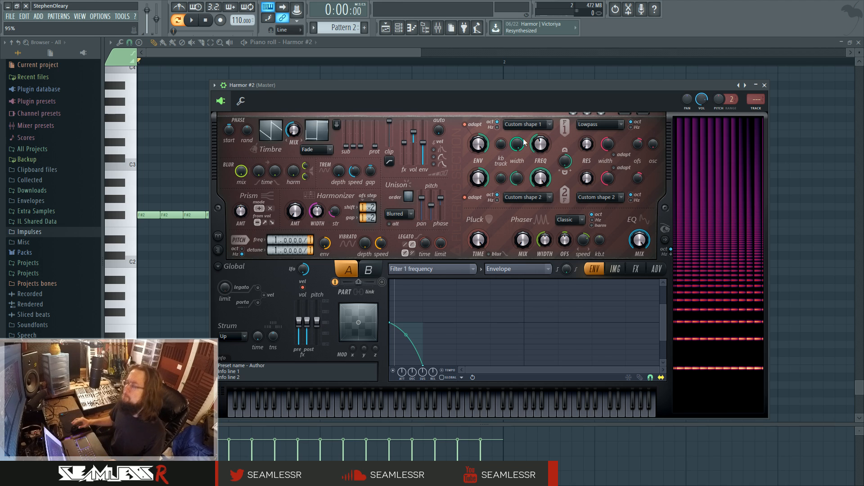
key(space)
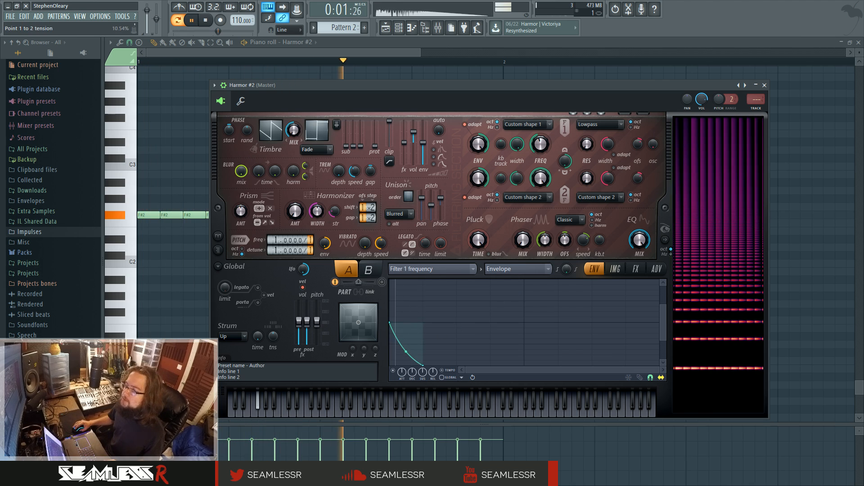
key(space)
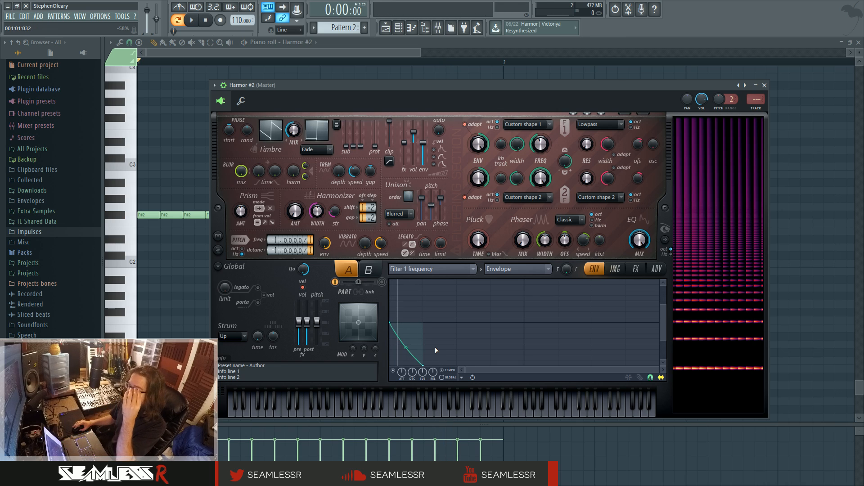
click(657, 269)
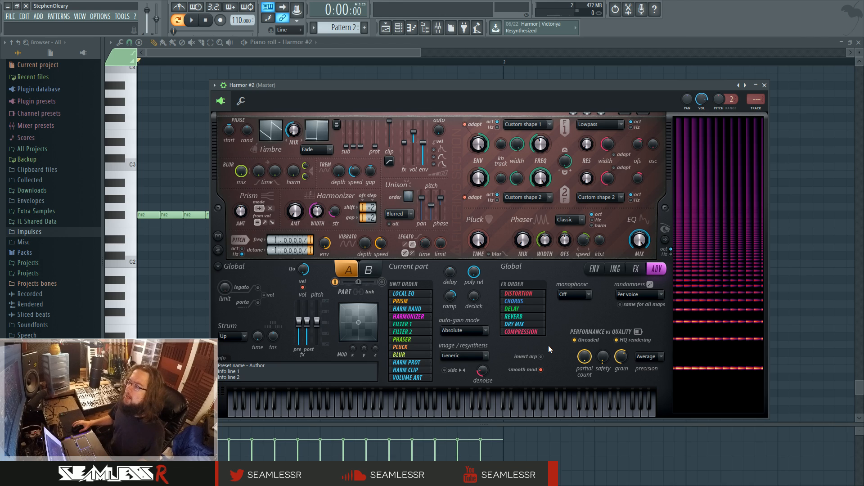
click(594, 269)
click(615, 269)
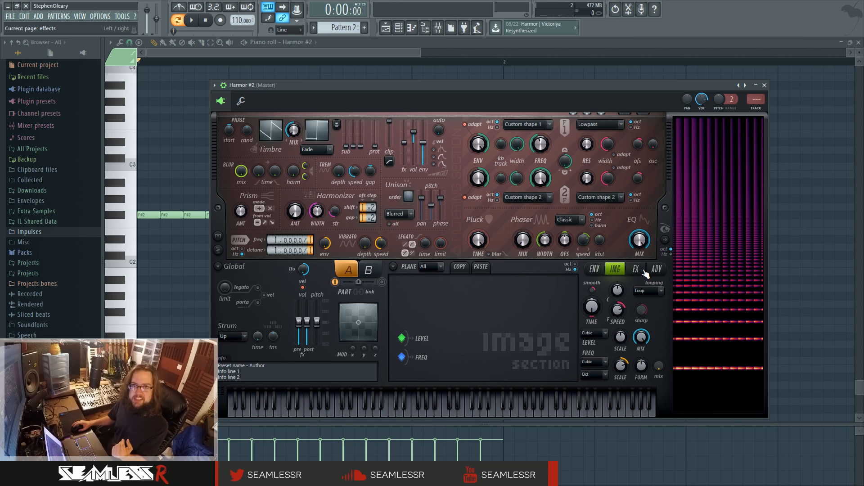
click(595, 270)
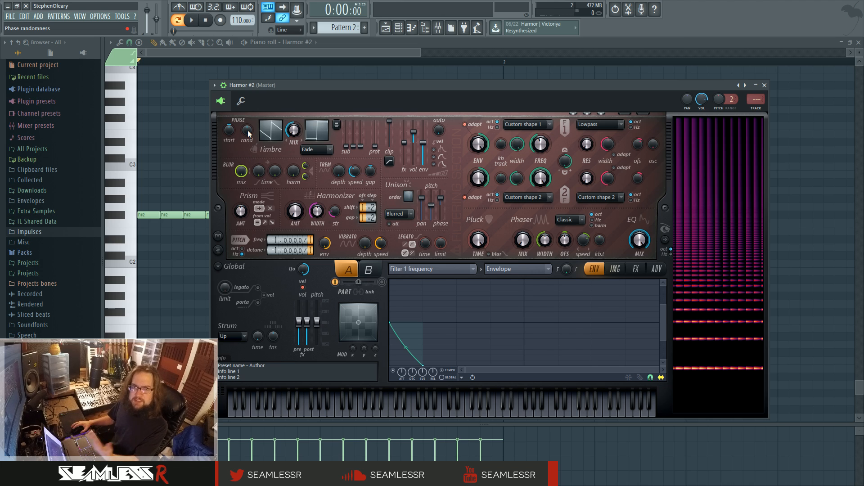
- Raise Harmor #2's phase randomness partway and play the pattern to compare how the repeated notes sound
key(space)
drag(248, 133, 248, 93)
key(space)
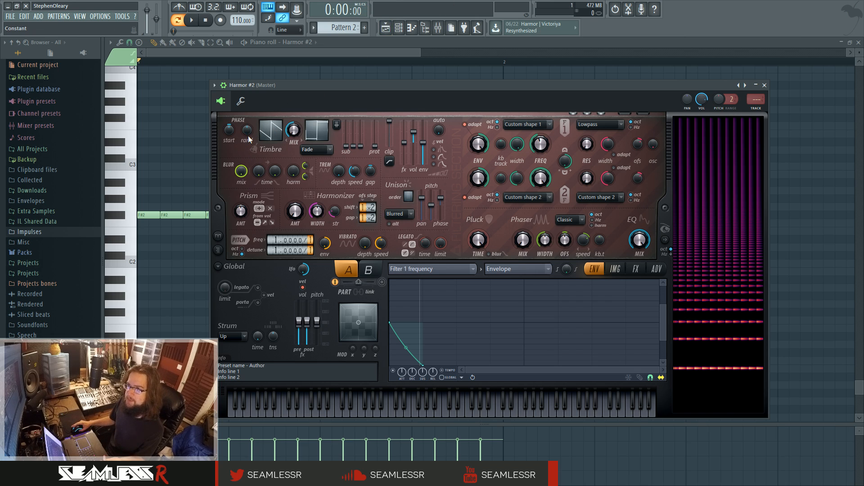
drag(249, 139, 247, 136)
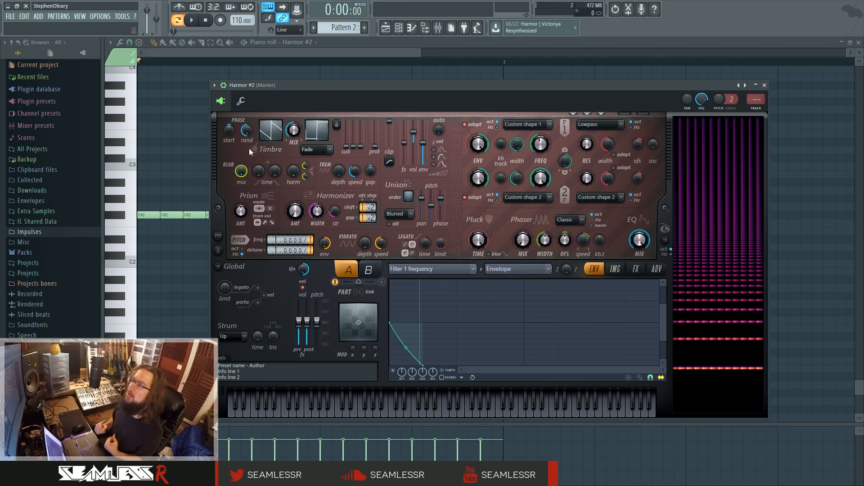
click(191, 21)
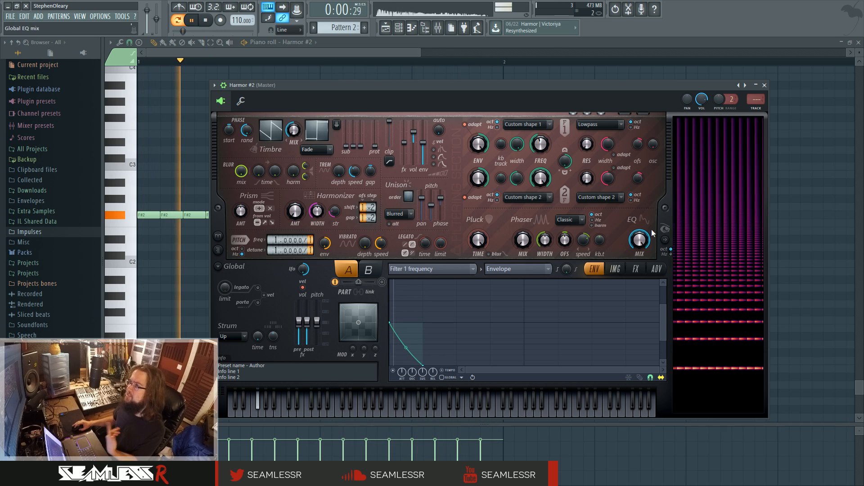
key(space)
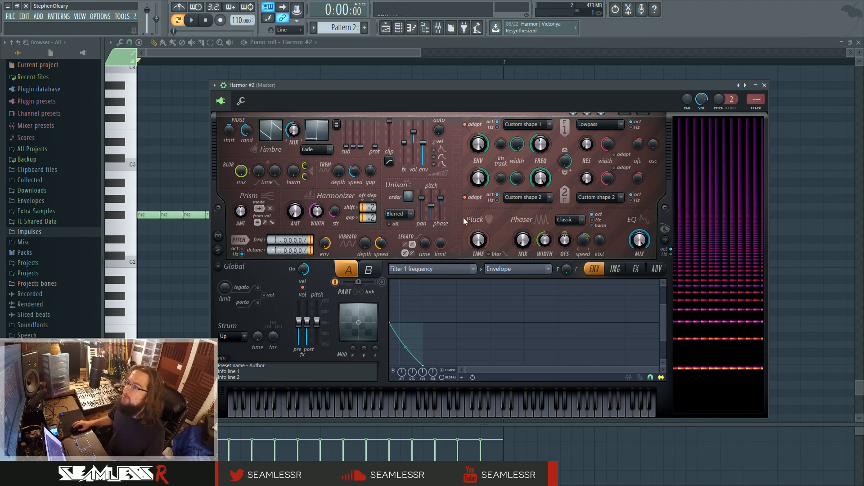
- Deepen the concave curve of Filter 1 frequency's envelope for a faster initial fall, and audition the pattern
click(656, 269)
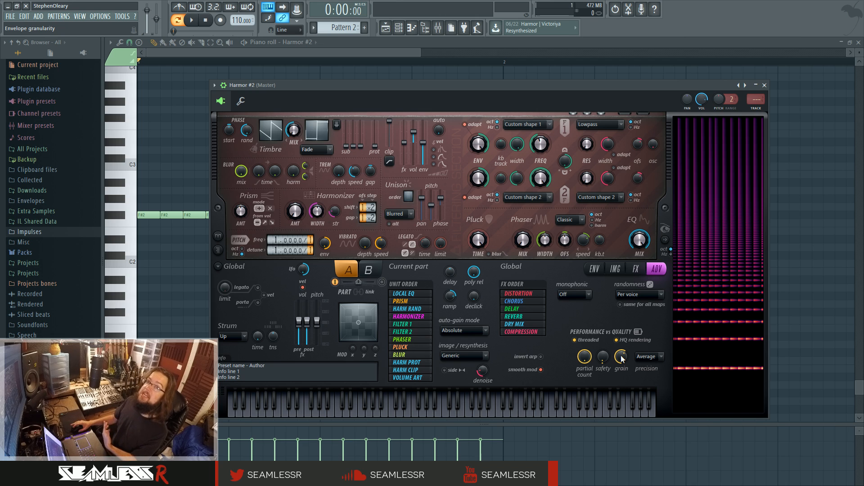
click(594, 268)
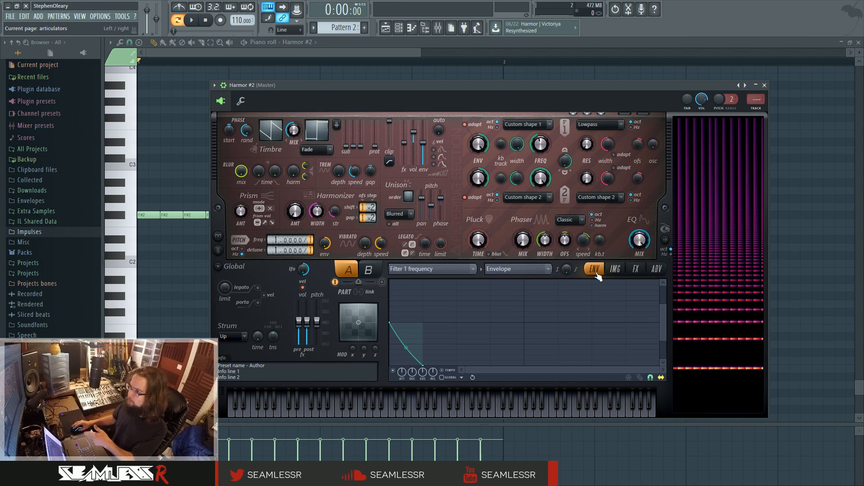
drag(406, 347, 404, 358)
key(space)
key(space)
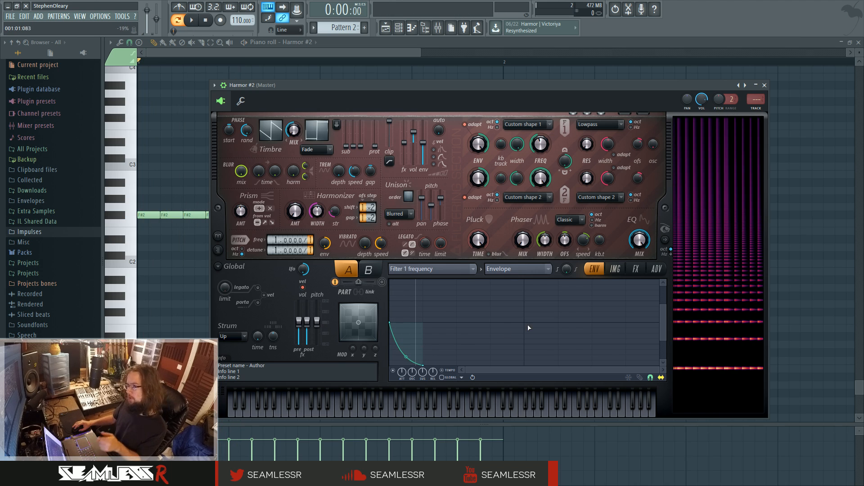
drag(664, 340, 664, 358)
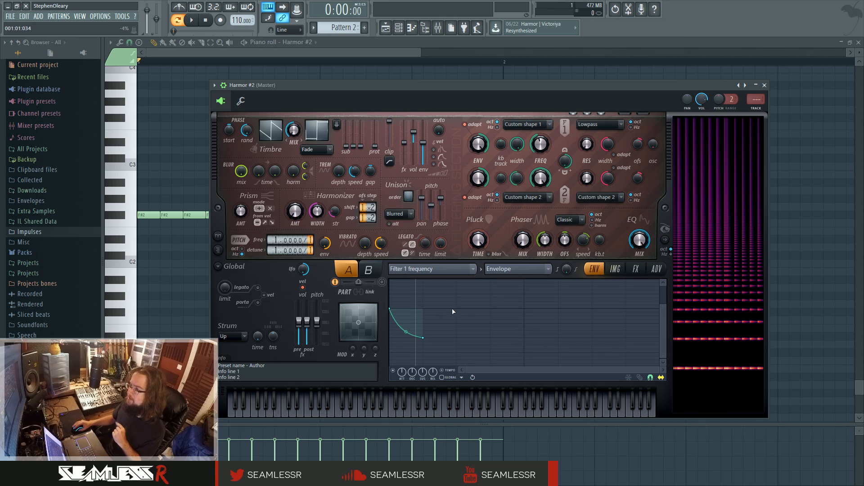
- Examine the declick setting among Harmor #2's advanced options
click(615, 269)
click(657, 269)
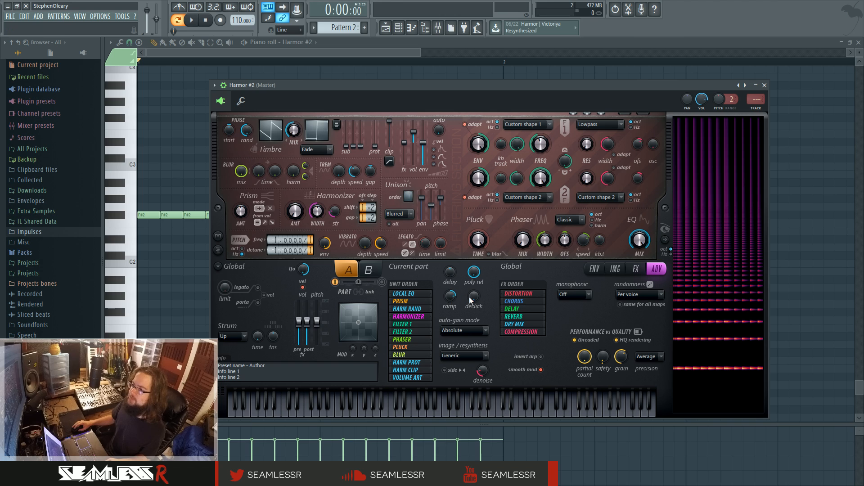
click(470, 294)
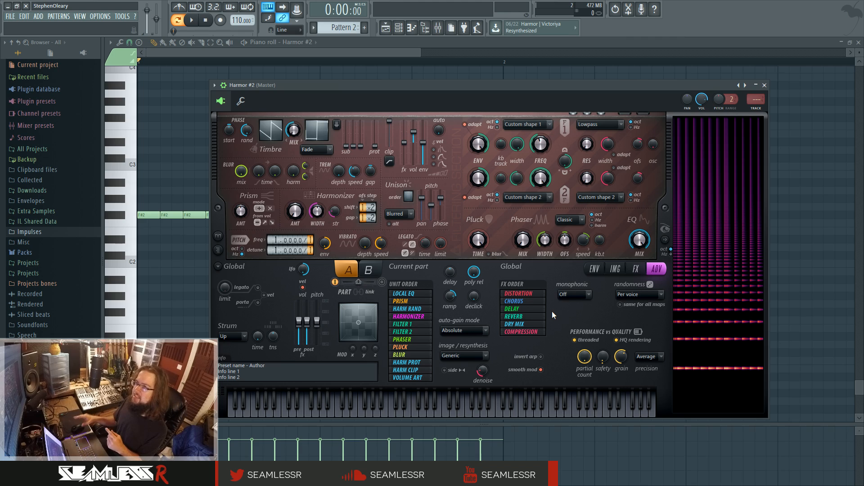
- Show the channel rack, add a Sytrus channel from the plugin picker, and load the Default preset
click(387, 30)
click(388, 30)
click(399, 31)
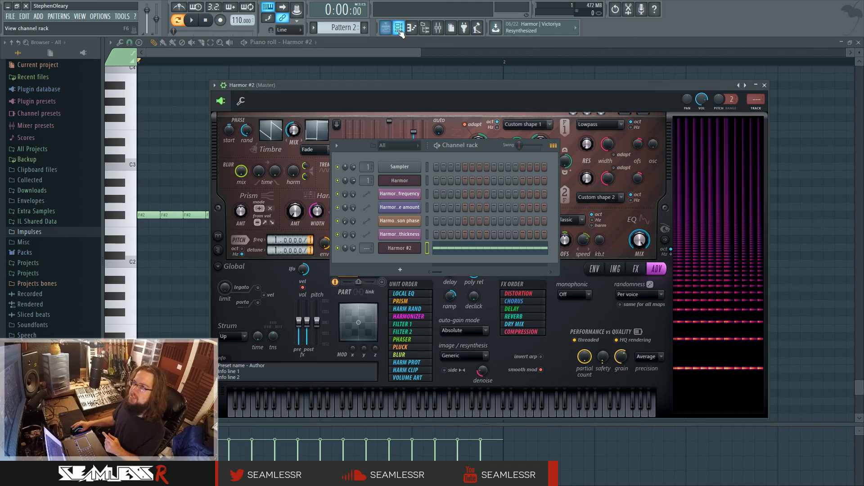
middle_click(655, 21)
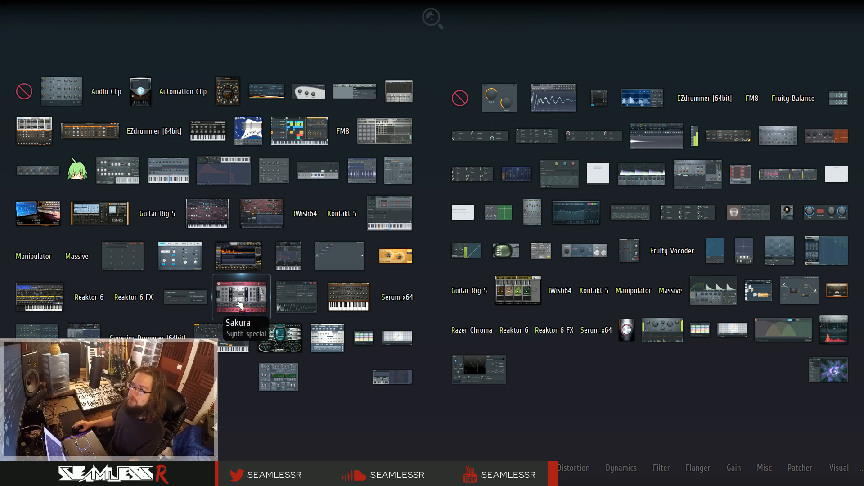
click(213, 331)
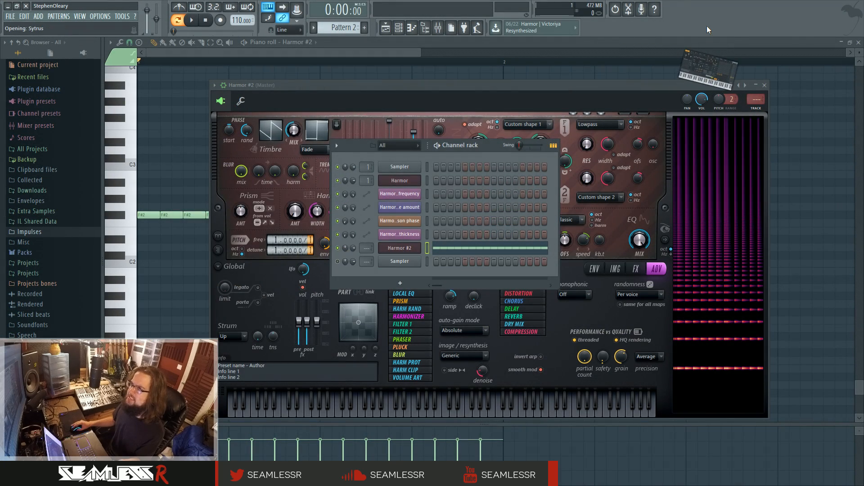
right_click(529, 143)
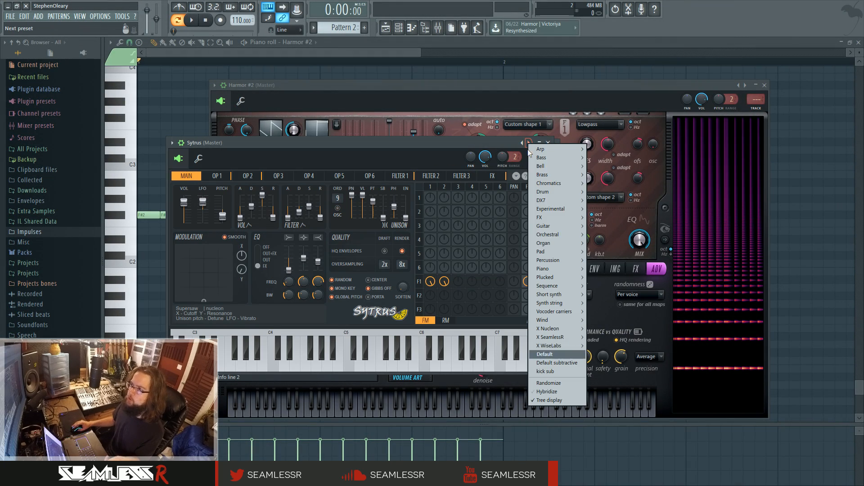
click(553, 358)
- Show operator 1's oscillator waveform in Sytrus, and reposition and enlarge the plugin window
drag(454, 140, 572, 135)
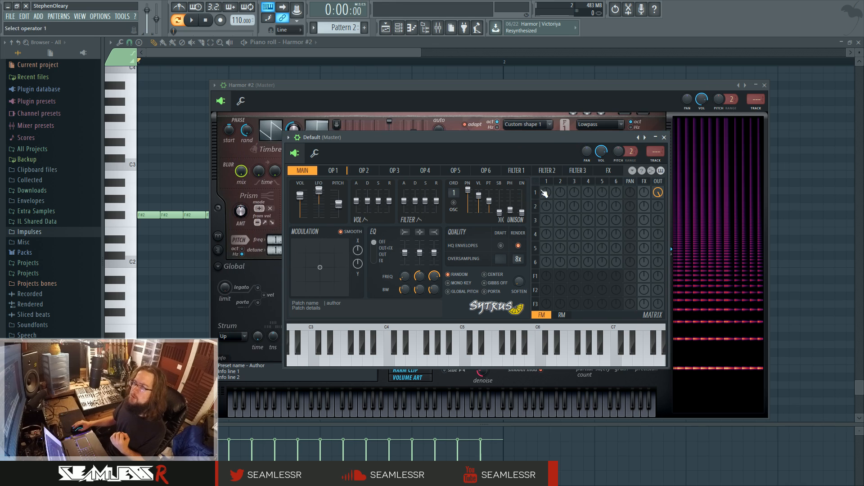
click(546, 192)
click(509, 227)
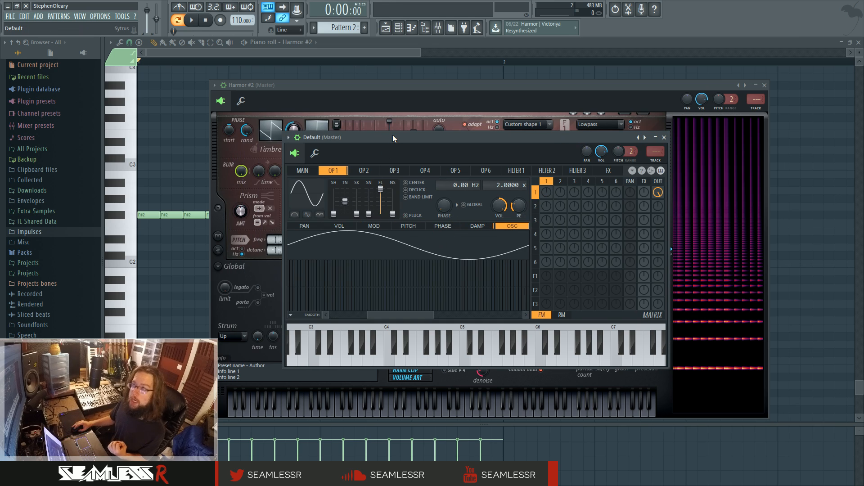
drag(392, 134, 305, 59)
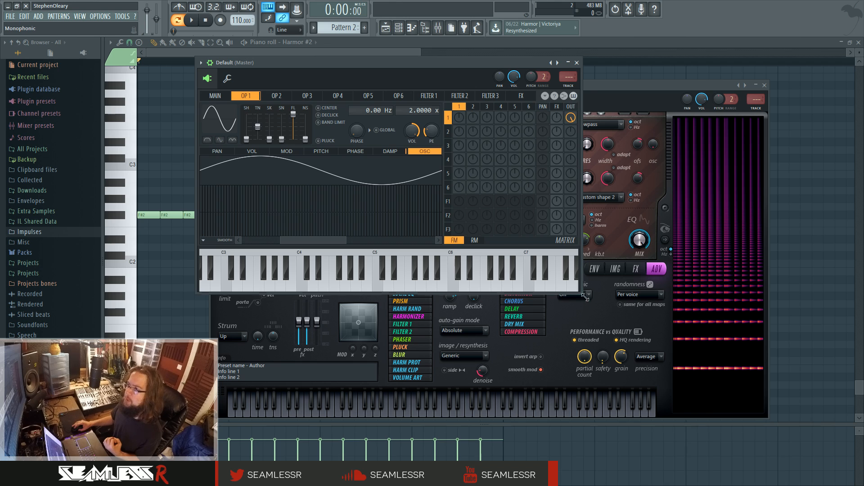
drag(585, 298, 757, 448)
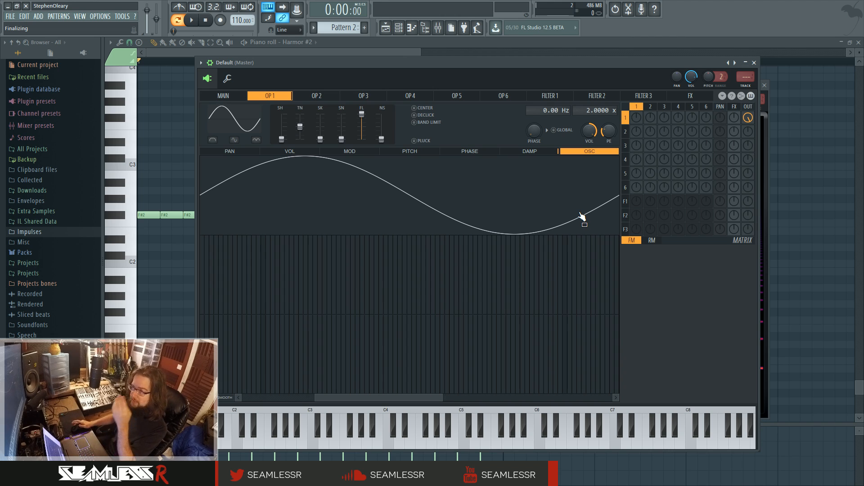
- Open Harmor #2 from the channel rack, play the pattern, and set the ramping time to 1 ms partial-relative
key(F6)
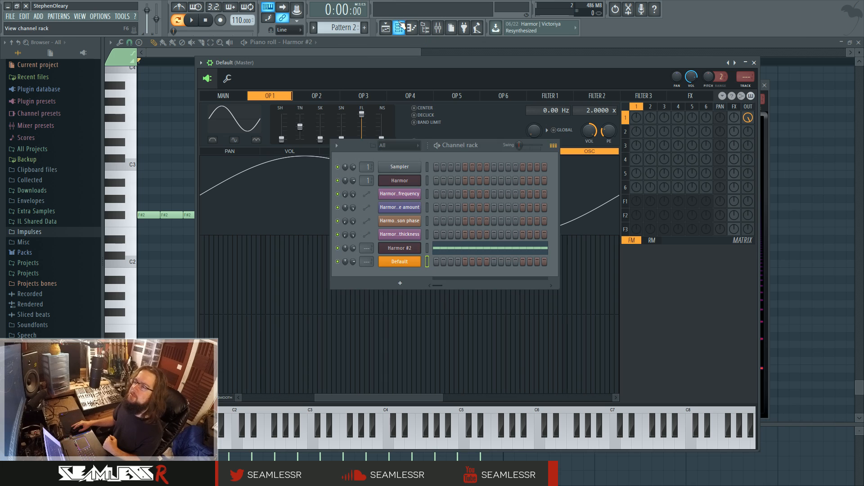
click(405, 252)
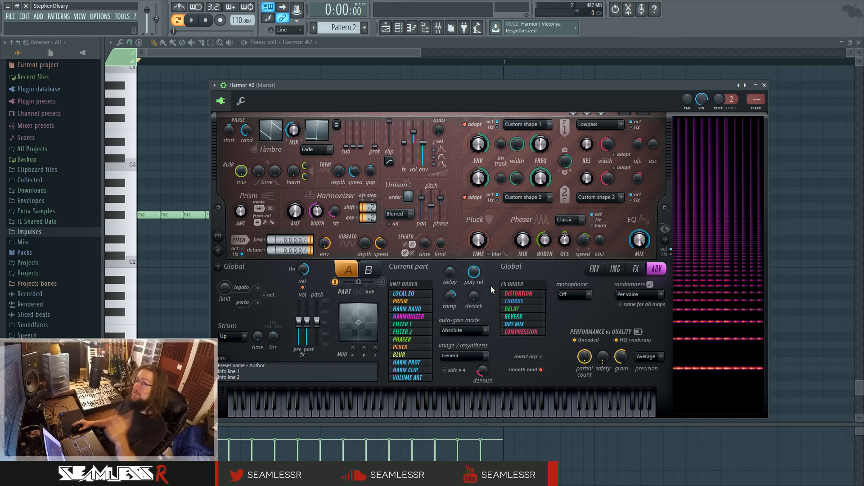
drag(452, 295, 451, 314)
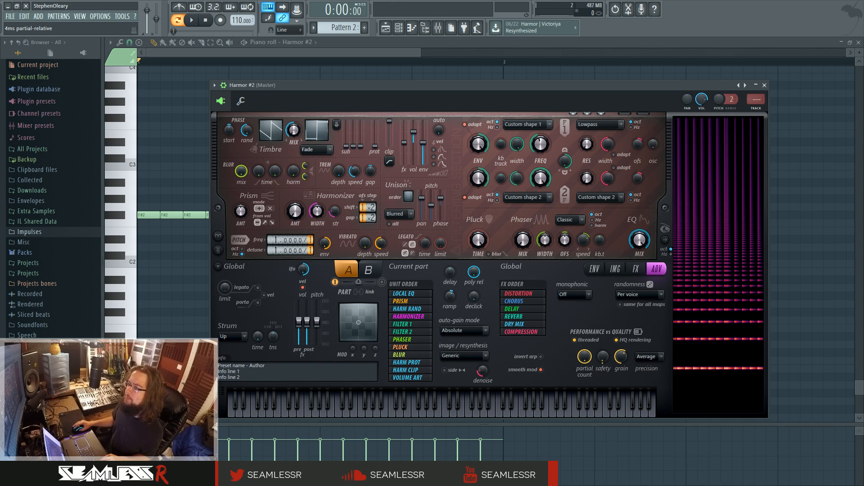
key(space)
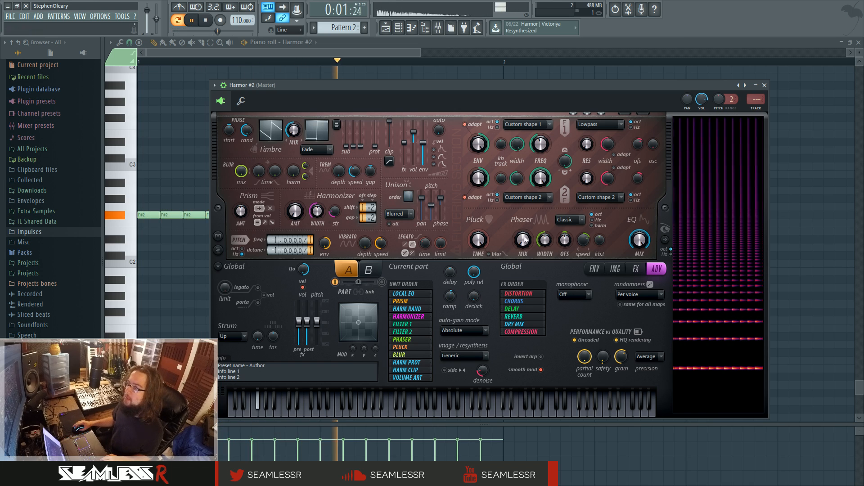
drag(479, 145, 479, 157)
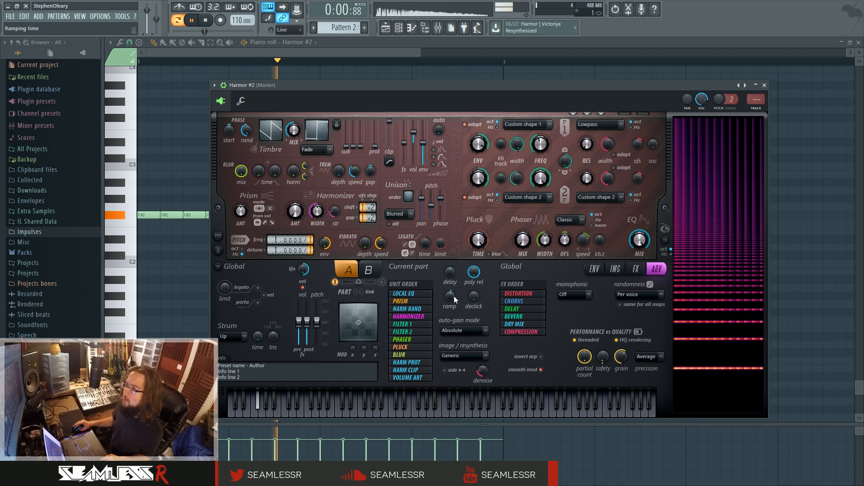
drag(454, 297, 455, 300)
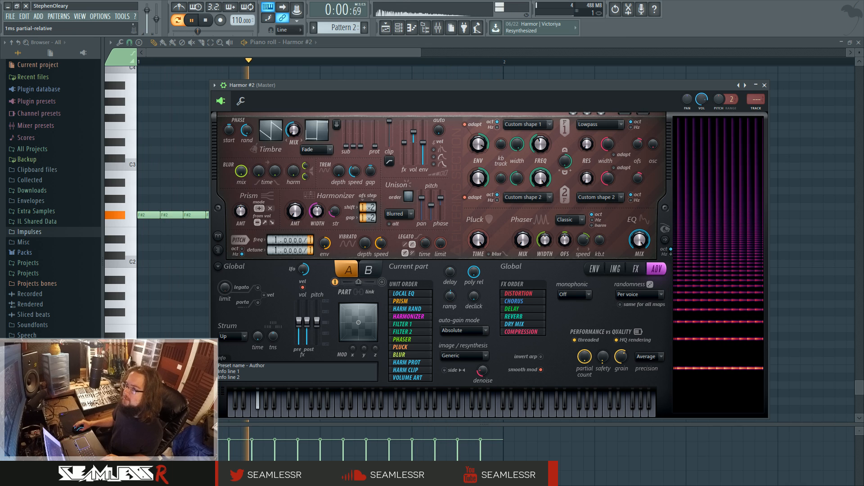
- Lower Filter 1's frequency slightly in Harmor #2 and audition the pattern repeatedly
drag(540, 145, 541, 153)
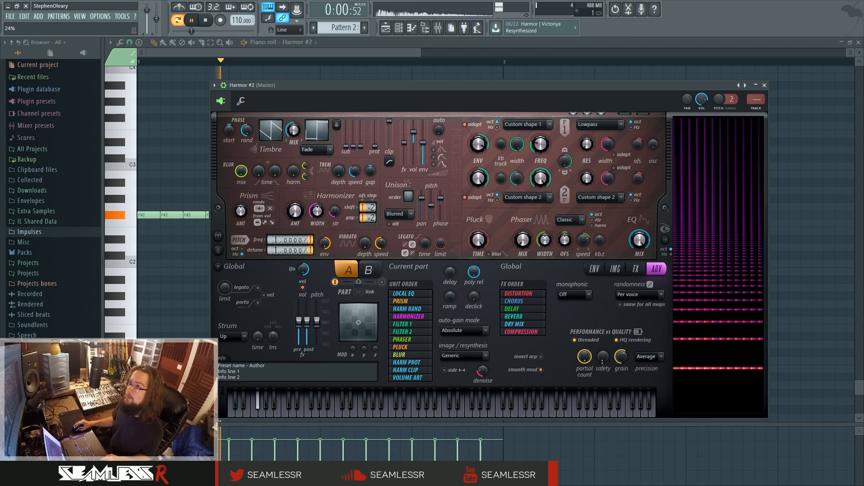
key(space)
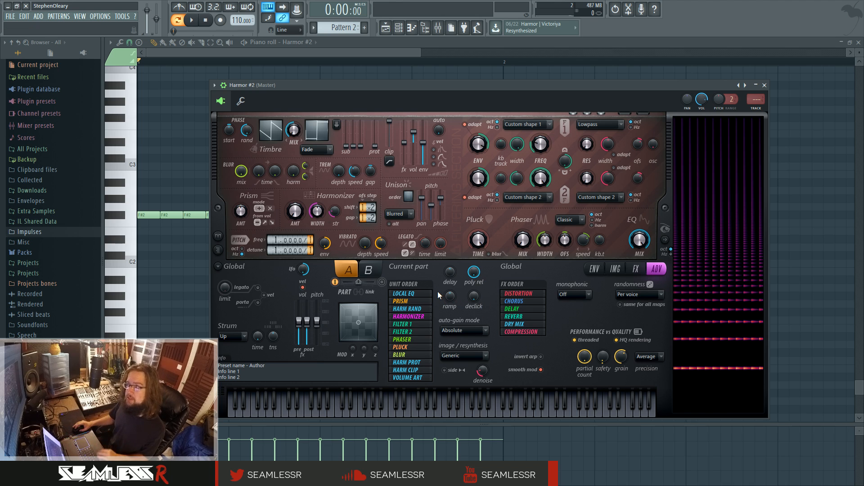
key(space)
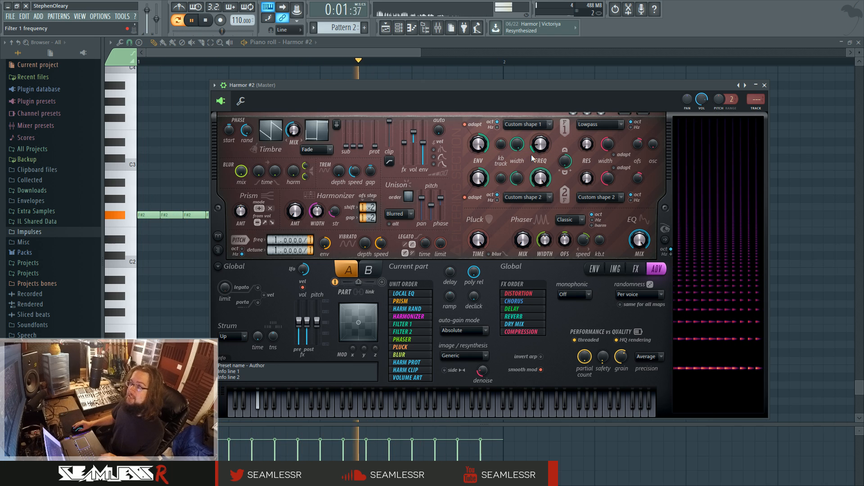
key(space)
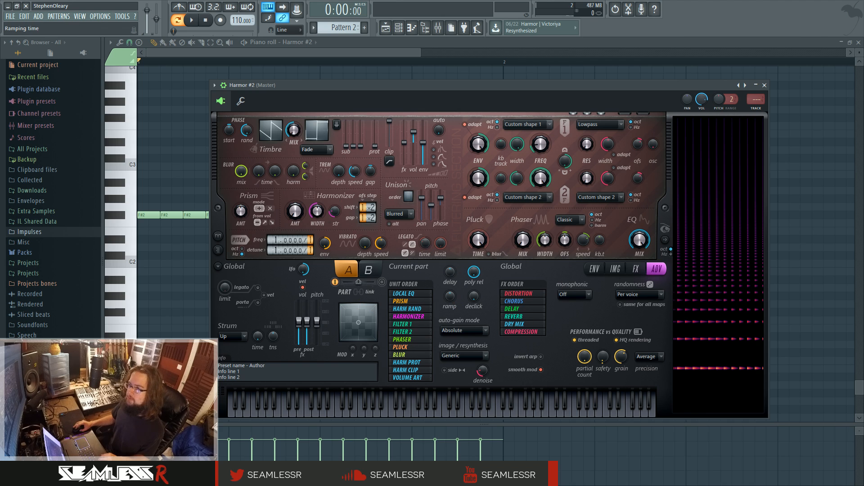
key(space)
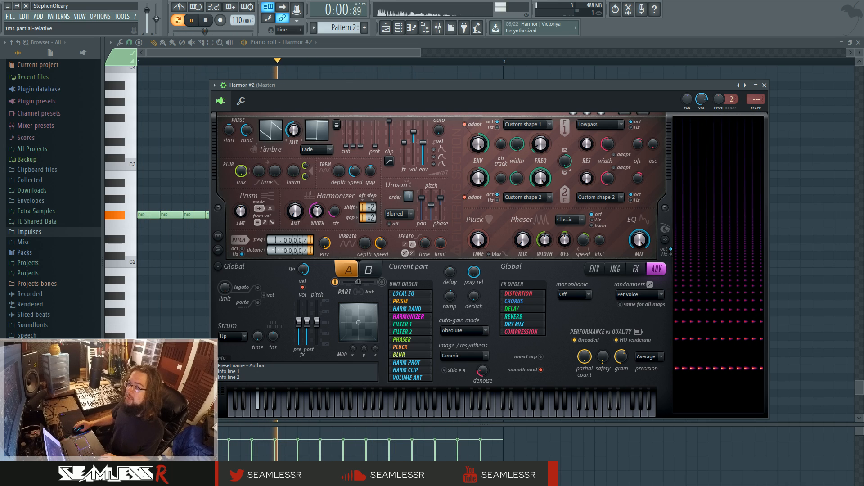
key(space)
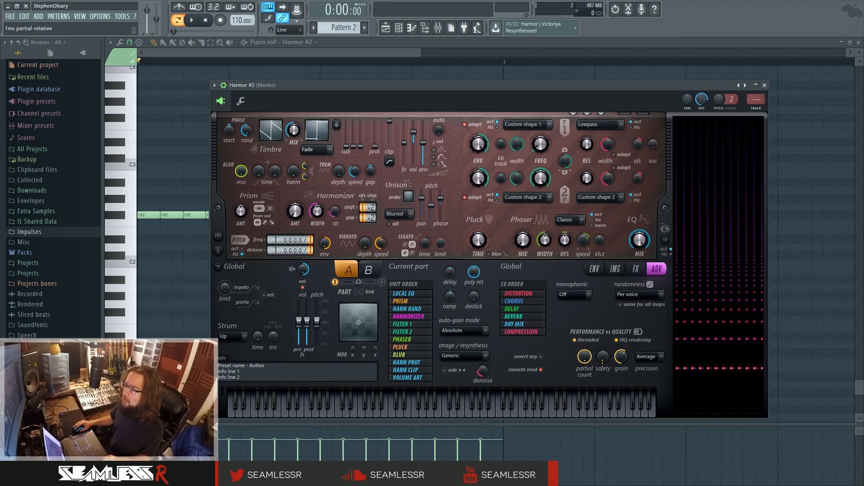
- Zoom in on Filter 1 frequency's envelope, add intermediate points along its fall, and move the end point earlier
click(594, 269)
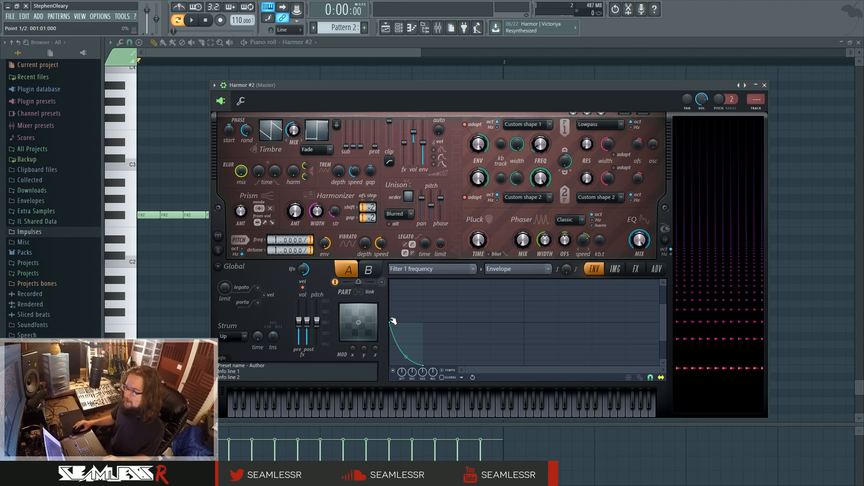
drag(663, 341, 504, 373)
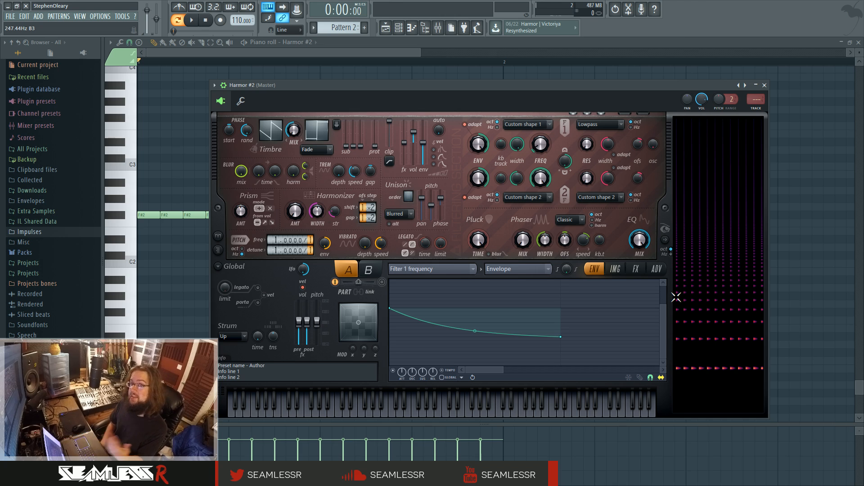
drag(433, 322, 455, 327)
right_click(390, 319)
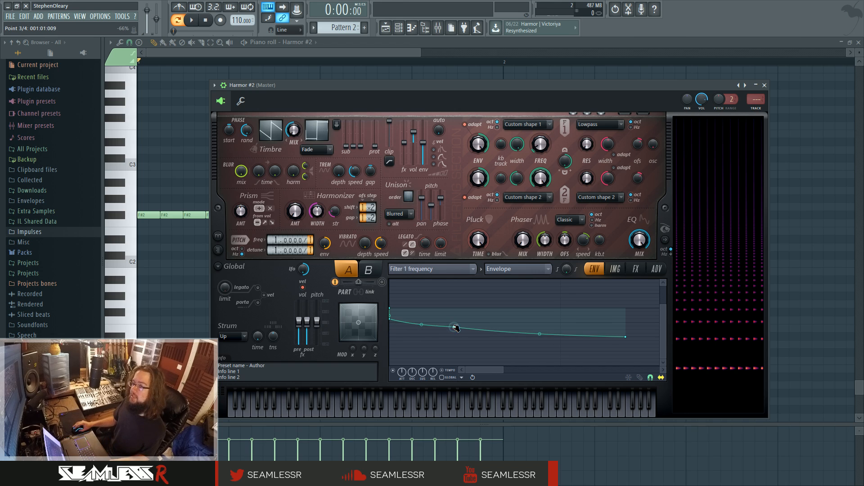
drag(391, 319, 414, 325)
right_click(412, 313)
right_click(461, 324)
drag(481, 327, 442, 332)
drag(615, 338, 487, 331)
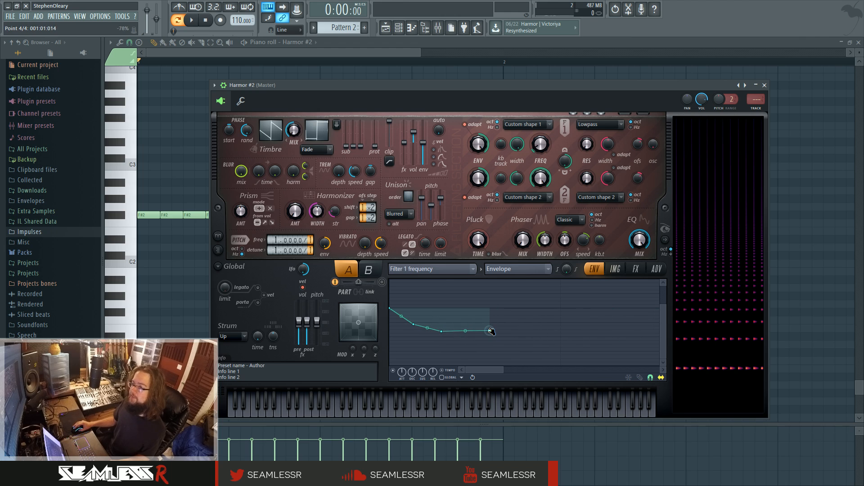
- Delete the envelope's intermediate points and shape a straight, shorter fall ending at 001:01:008 and -119%
right_click(414, 324)
click(439, 338)
right_click(442, 333)
click(453, 345)
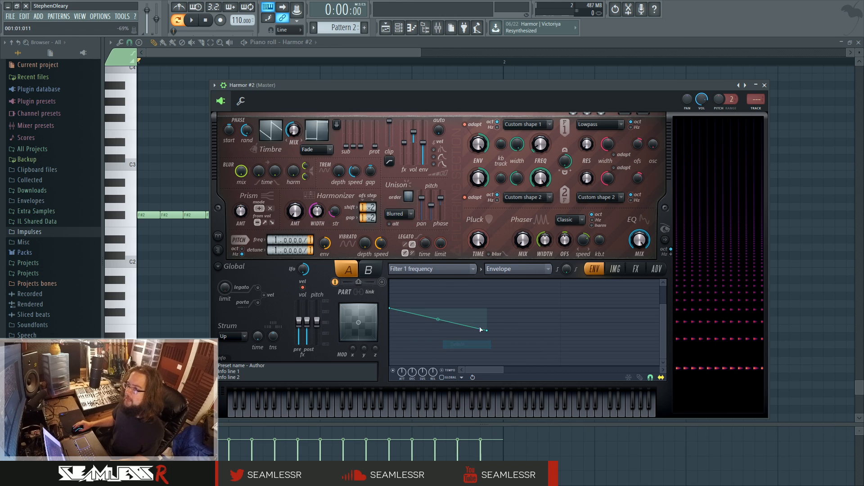
drag(488, 332, 452, 343)
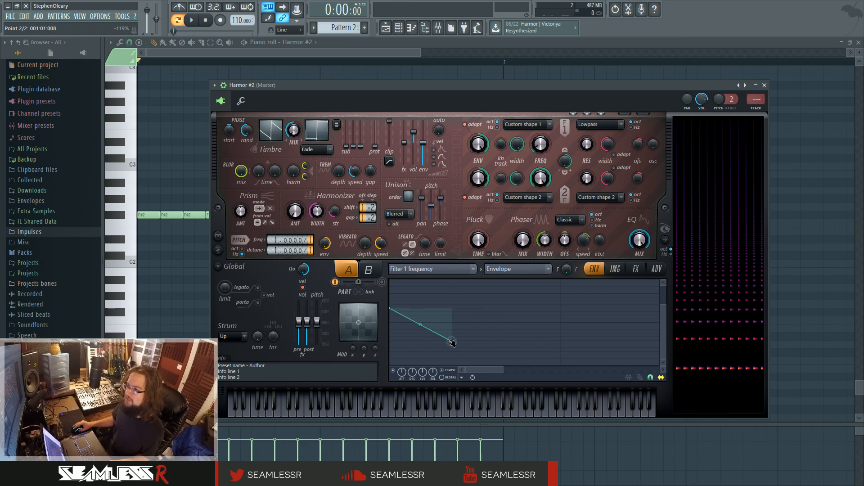
- Look through Harmor #2's advanced, envelope, image and effects pages for settings affecting envelope accuracy
click(657, 269)
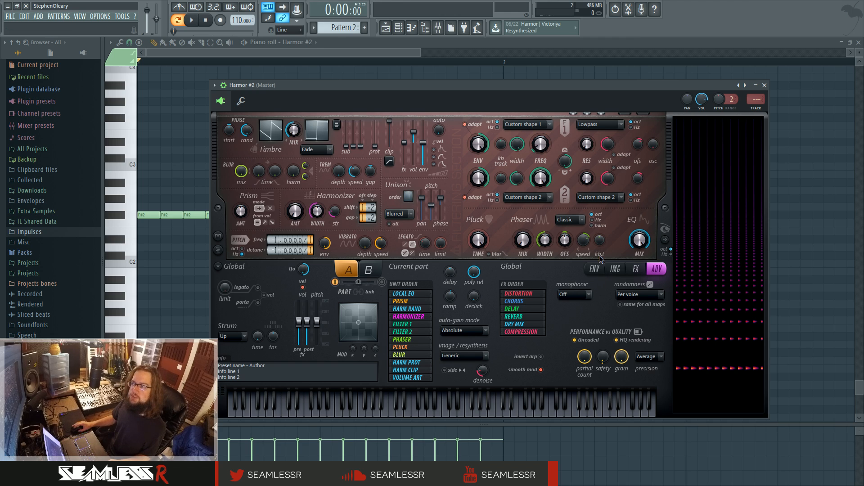
click(594, 269)
drag(662, 341, 663, 358)
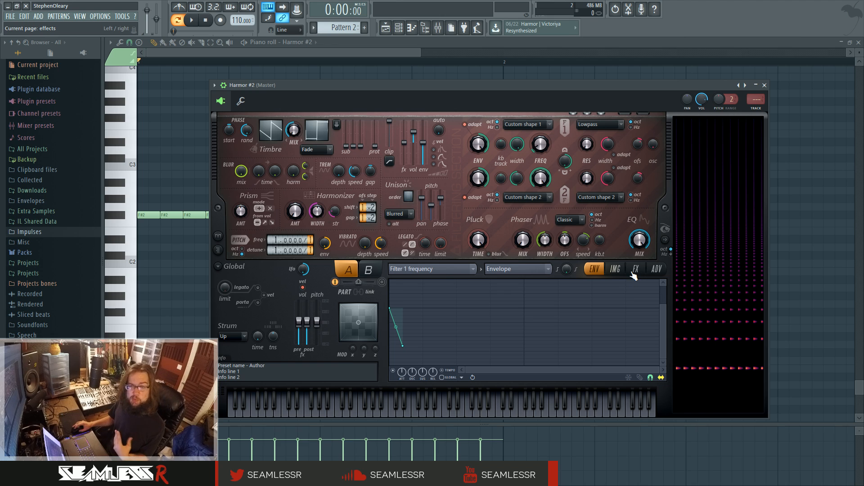
click(656, 273)
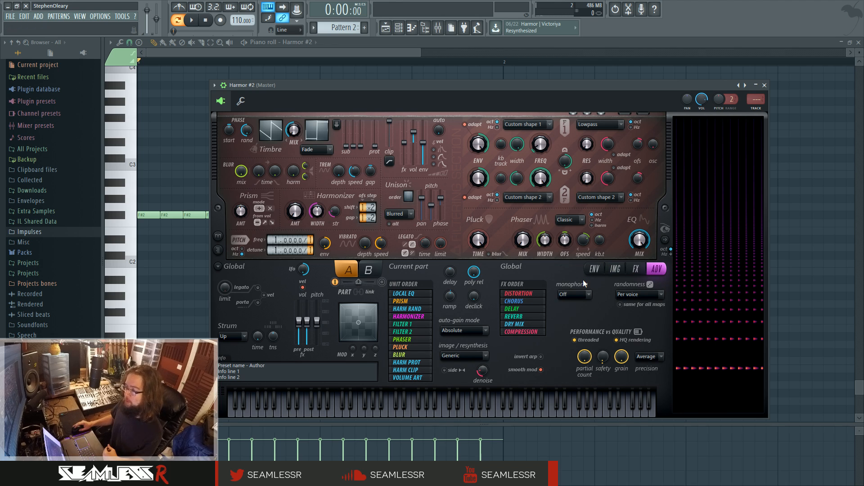
click(621, 270)
click(656, 269)
click(620, 270)
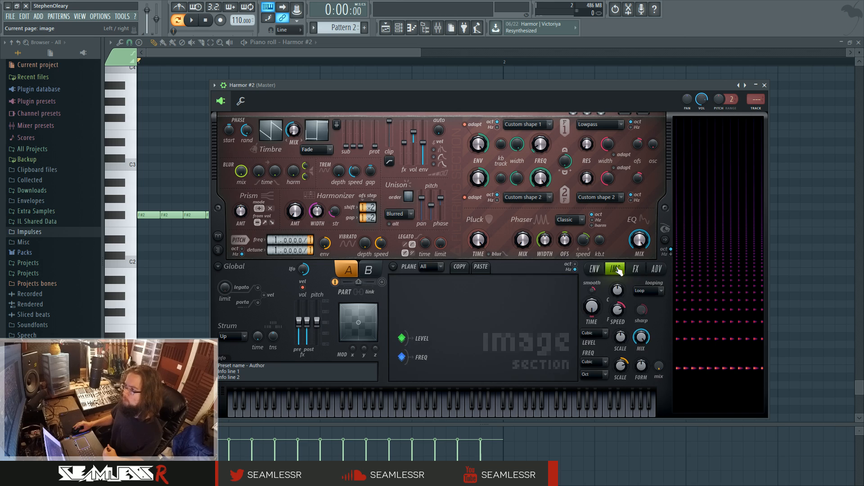
click(600, 270)
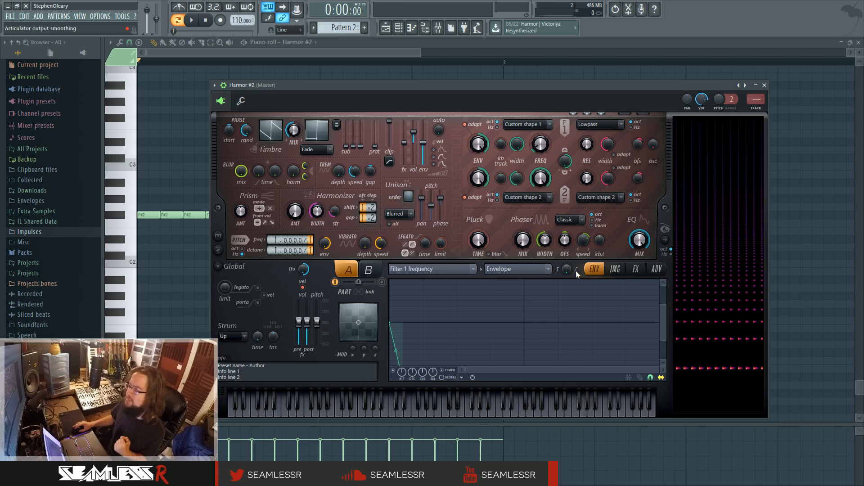
click(633, 276)
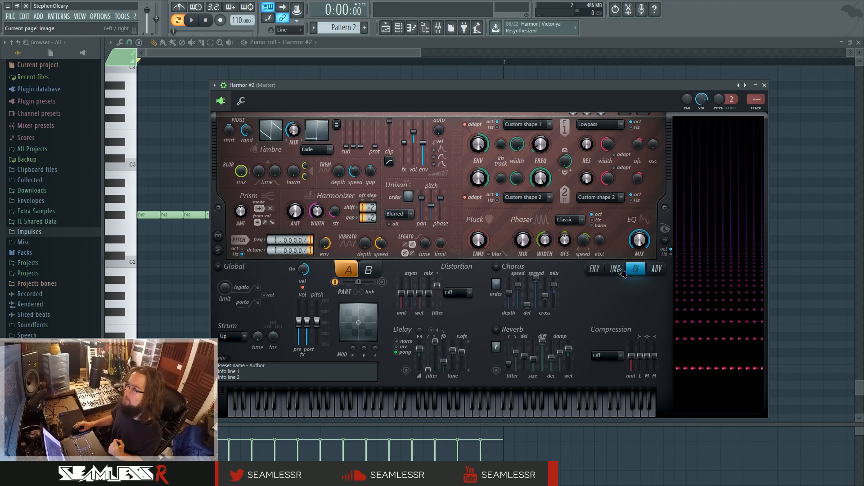
click(621, 270)
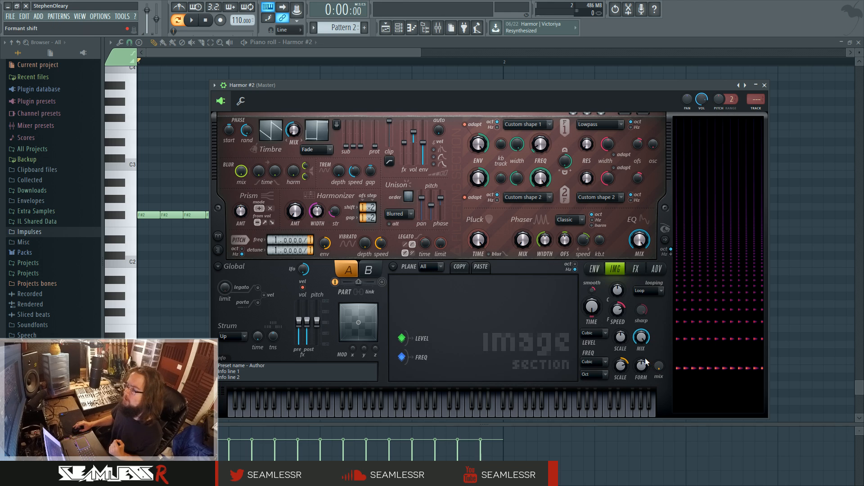
- Lower the grain setting to its minimum among Harmor #2's performance versus quality options
click(657, 268)
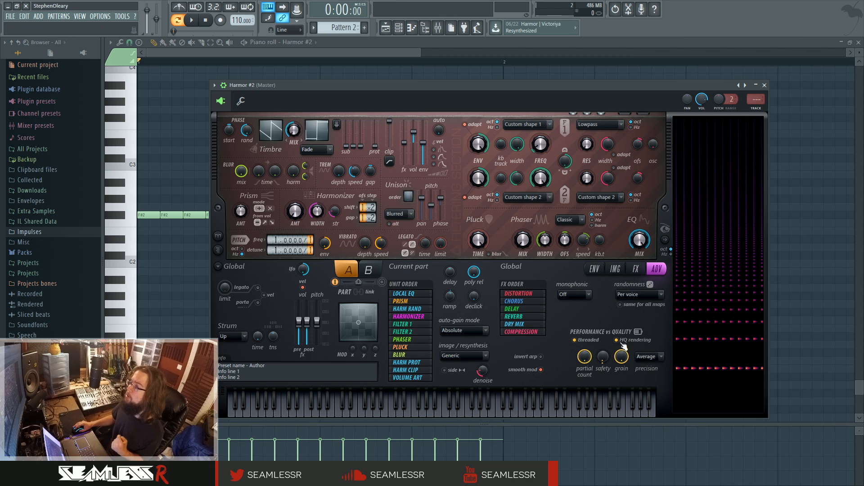
drag(621, 352, 618, 367)
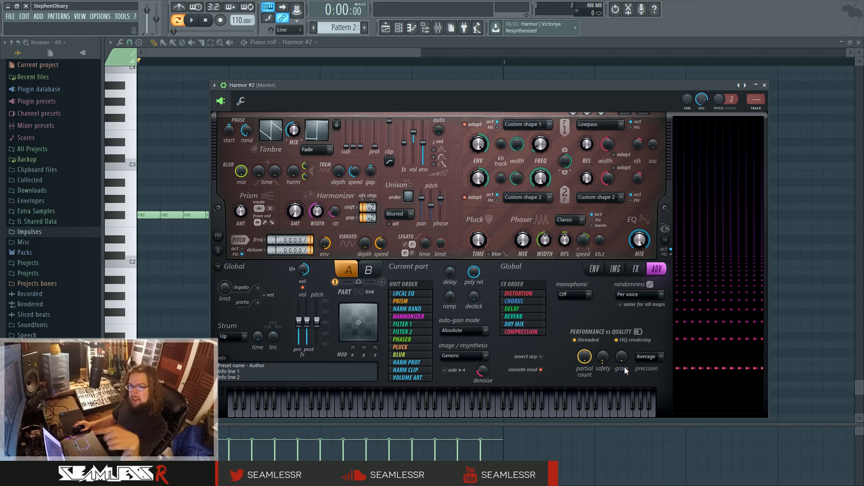
drag(618, 358, 619, 361)
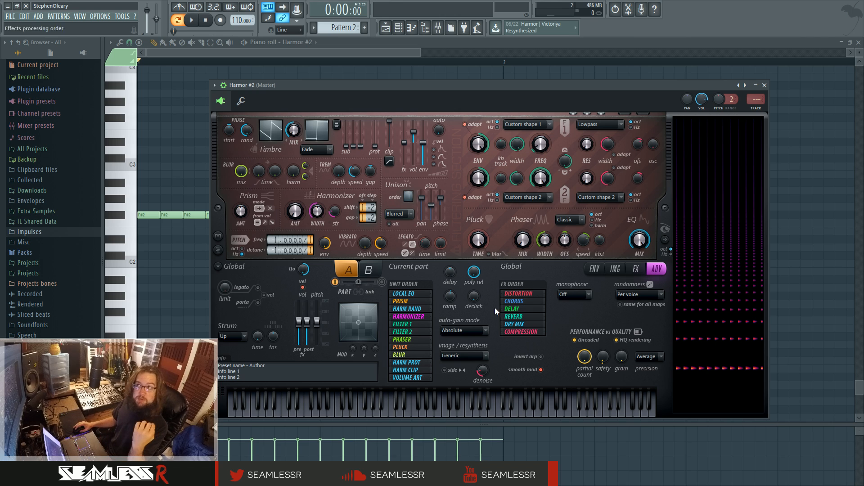
- Show the Sytrus channel's main page, examine its draft HQ Envelopes option, and close the plugin
click(397, 29)
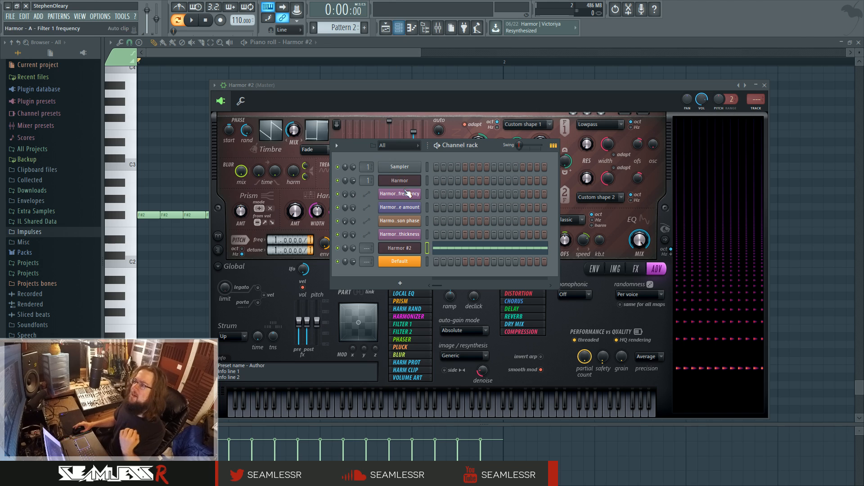
click(399, 261)
click(223, 96)
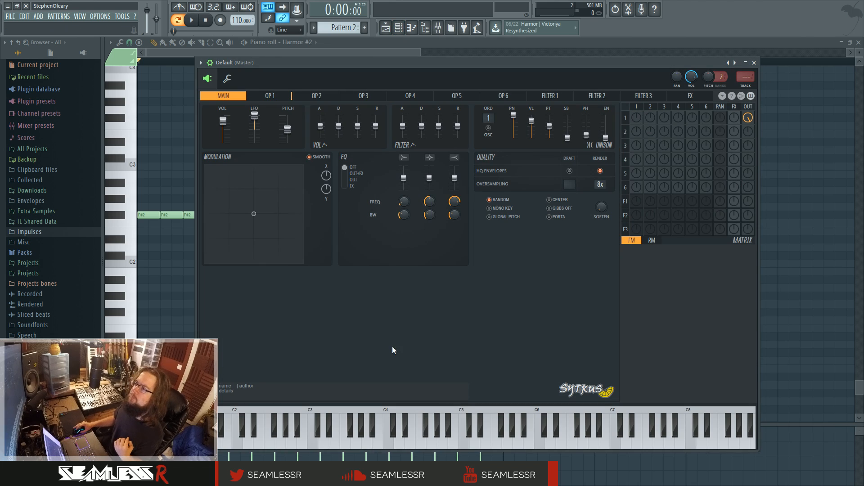
click(570, 171)
click(570, 171)
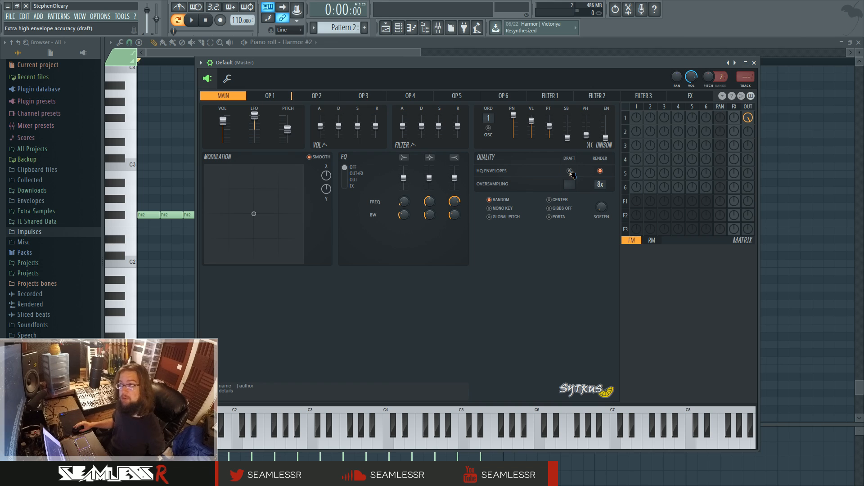
click(754, 62)
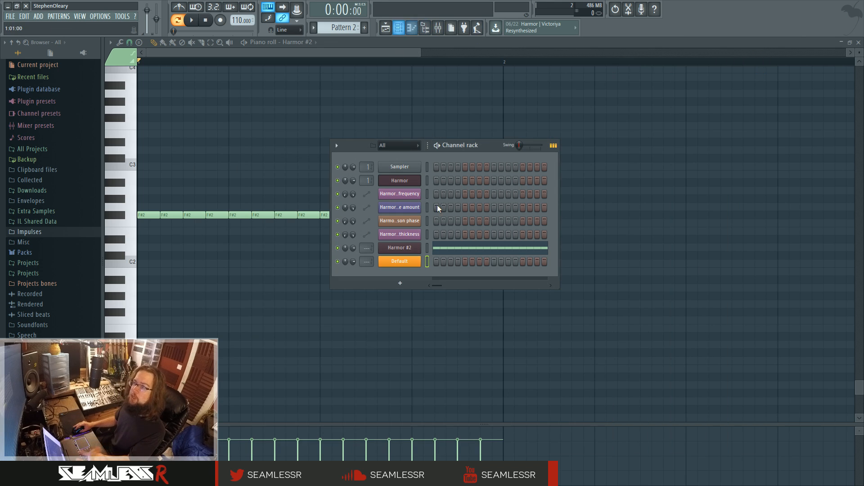
- Open the first Harmor channel, review its image, effects, advanced and envelope pages, and show the playlist
click(400, 181)
drag(447, 104, 386, 86)
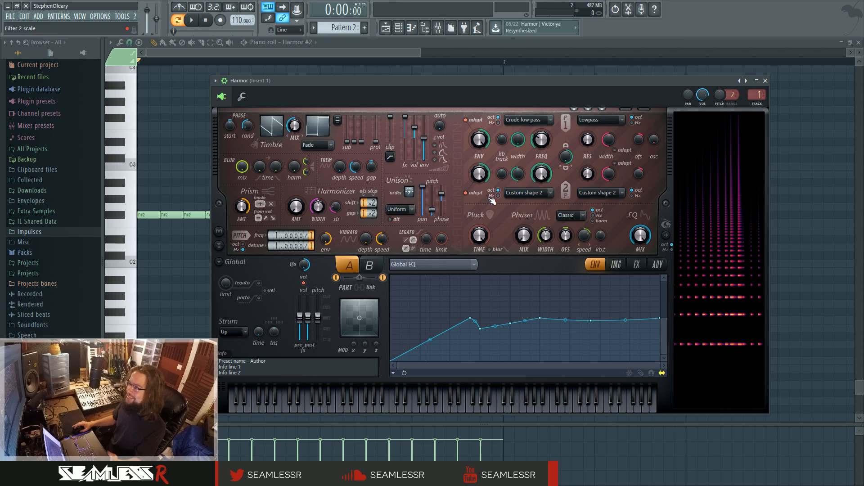
click(616, 265)
click(636, 264)
click(658, 265)
click(596, 264)
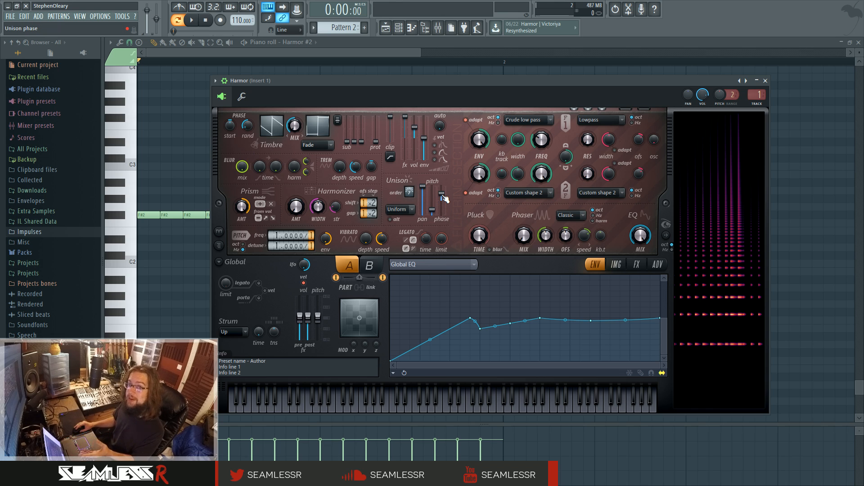
click(386, 28)
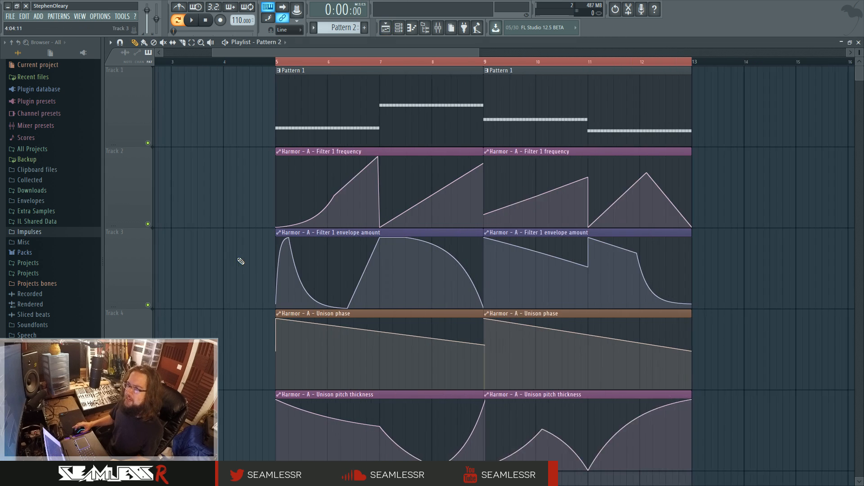
- Review the automation clips in the playlist and the first Harmor's main page, ending back at the playlist
scroll(241, 262, up, 1)
drag(245, 262, 205, 221)
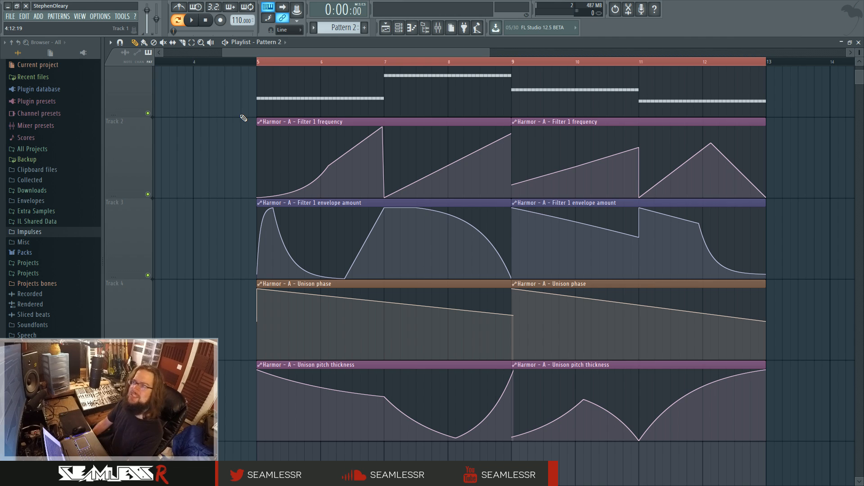
click(399, 28)
click(418, 180)
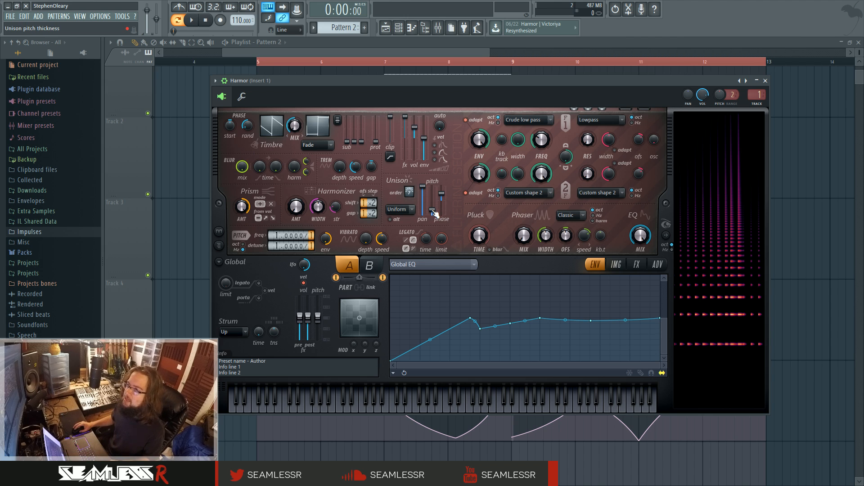
click(187, 200)
scroll(217, 222, up, 3)
- Play the arrangement from about bar 8 to hear the transition into bar 9
click(460, 62)
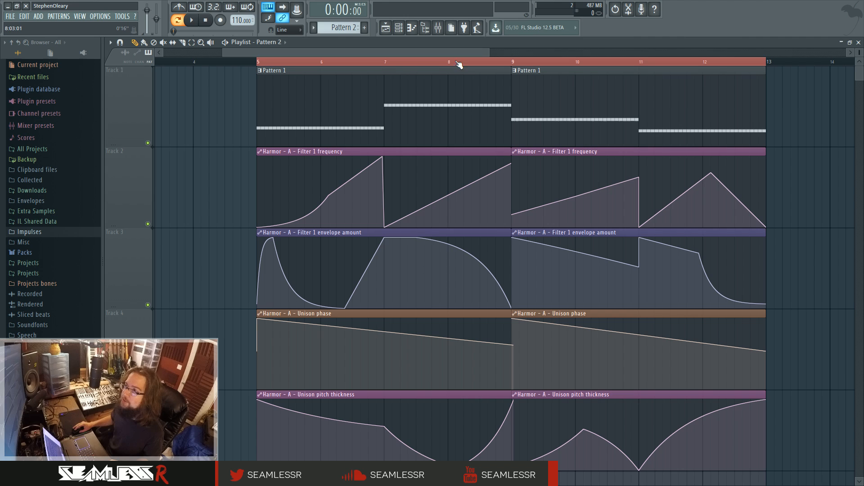
key(space)
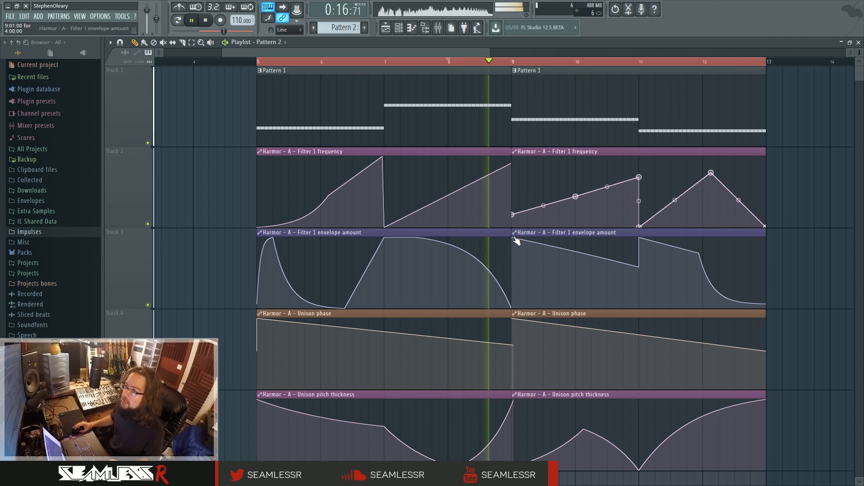
key(space)
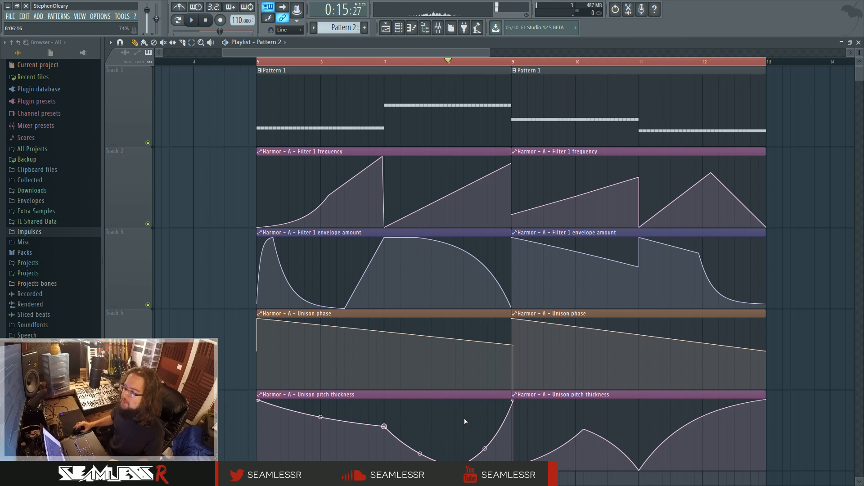
- Select the Unison pitch thickness clips, examine the clip boundary at bar 9, and place the playback position at bar 7
drag(204, 430, 647, 441)
scroll(511, 344, up, 5)
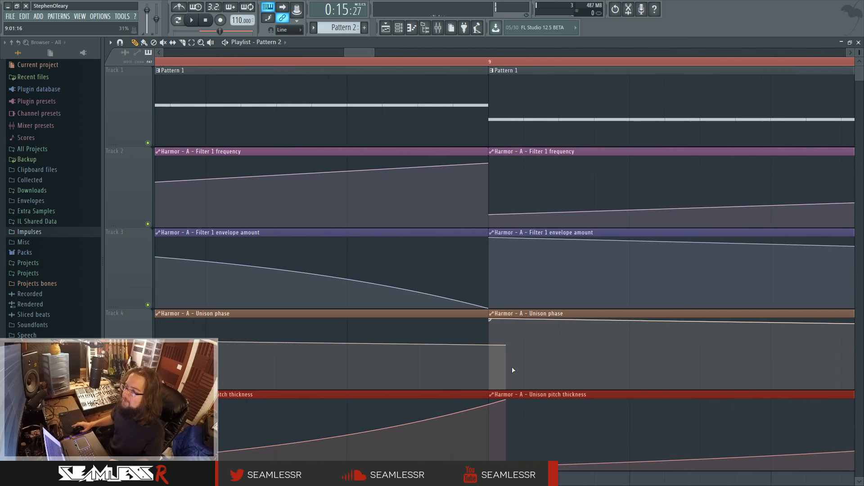
scroll(479, 334, down, 2)
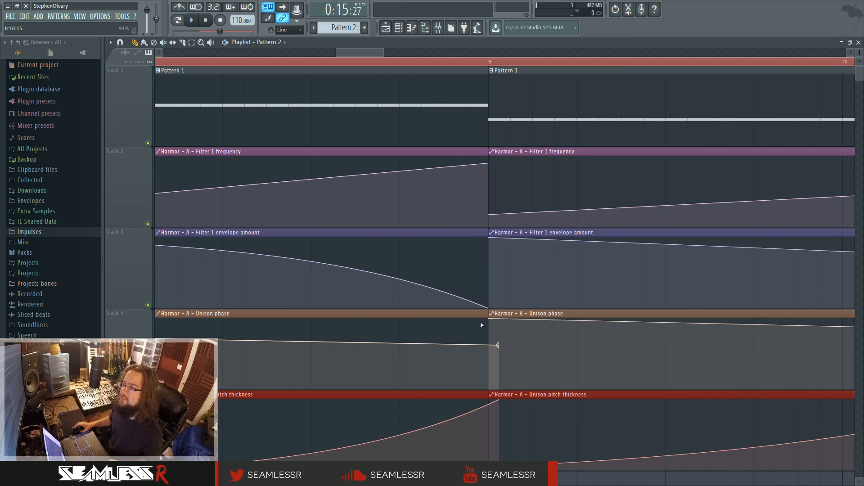
scroll(483, 326, down, 4)
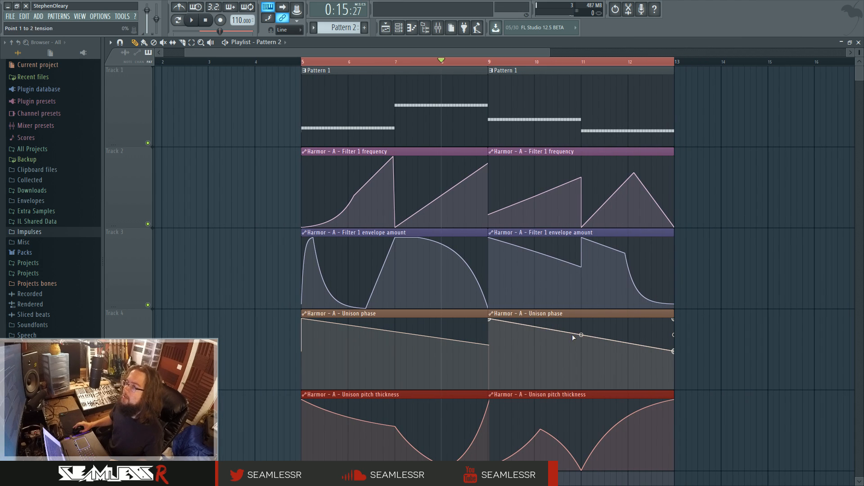
click(401, 62)
click(399, 58)
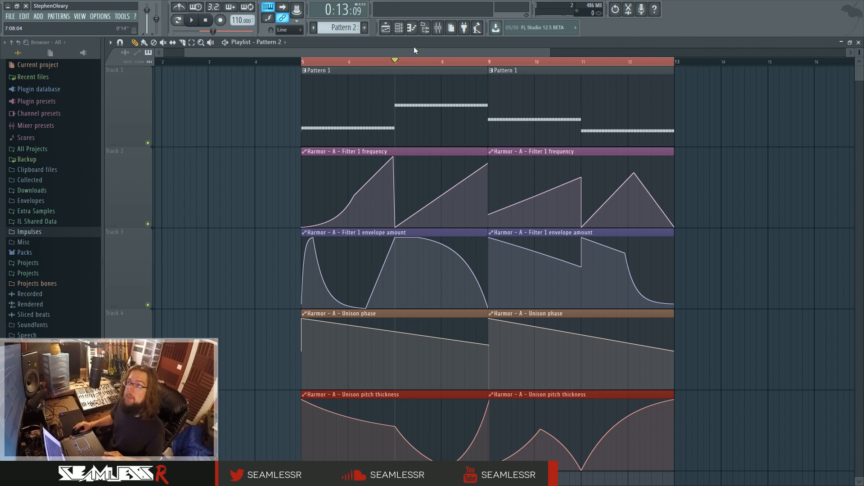
- Show the first Harmor's Filter 1 frequency envelope and examine it alongside the filter's envelope amount control
click(399, 27)
click(401, 180)
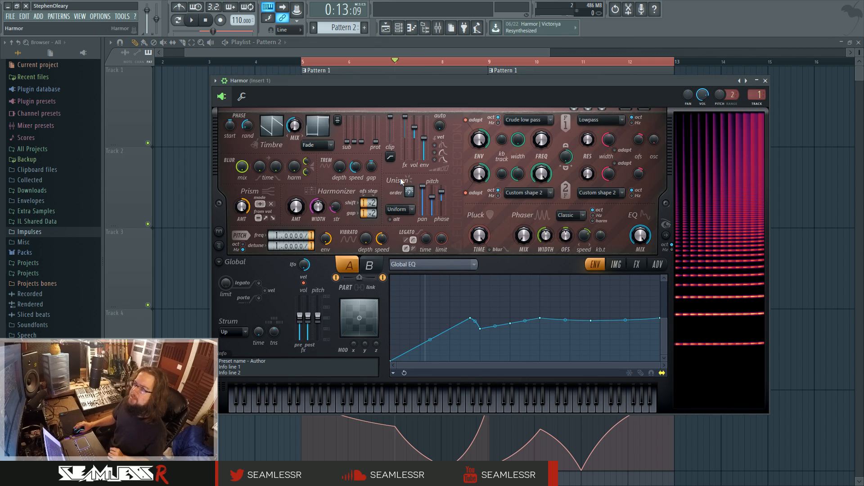
right_click(482, 139)
click(561, 155)
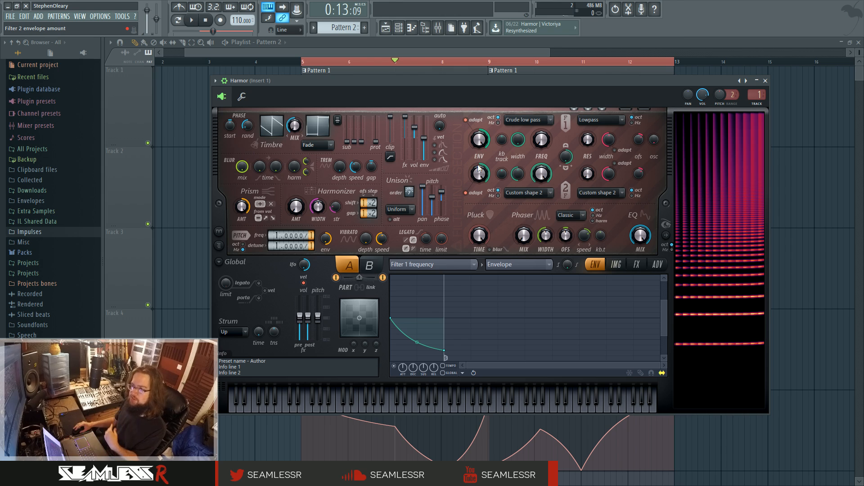
drag(476, 143, 476, 178)
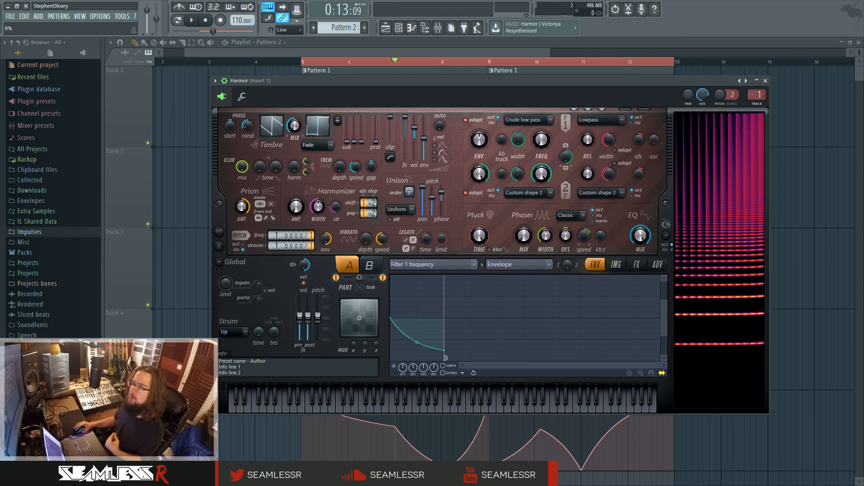
- Return to the playlist, close the Filter 1 envelope amount automation clip's settings, and play the arrangement from bar 7
right_click(204, 155)
double_click(374, 230)
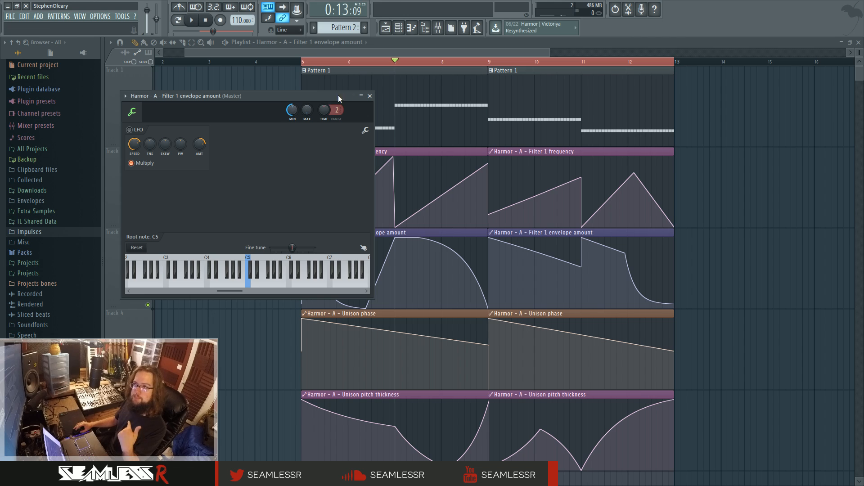
click(369, 96)
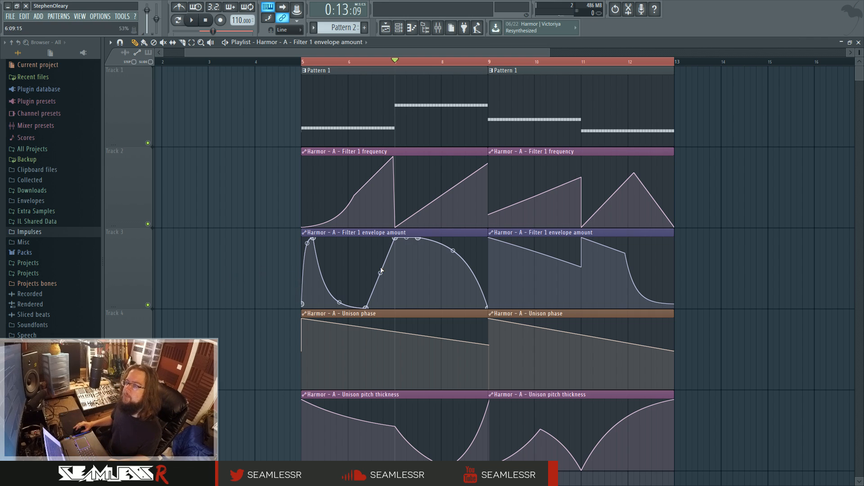
key(space)
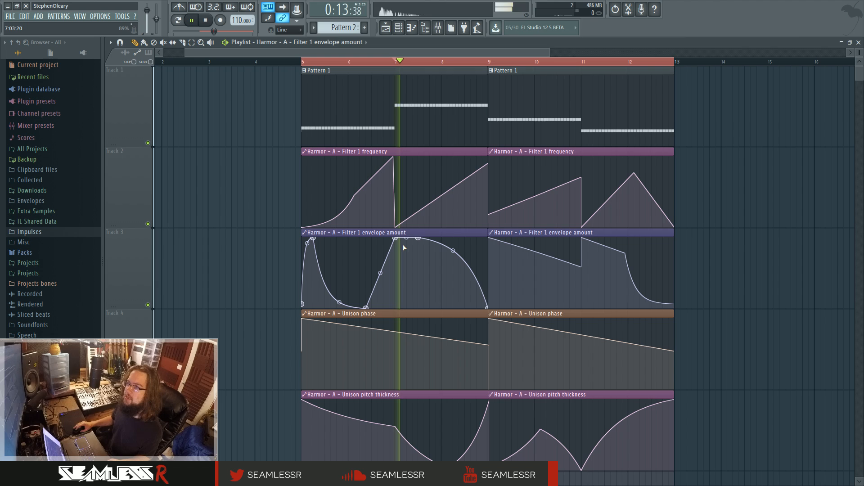
key(space)
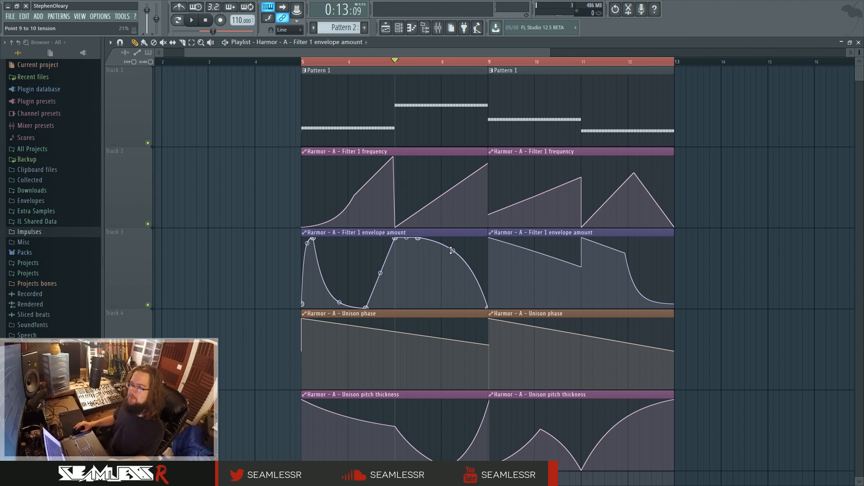
- Try bending the final curve of the first Filter 1 envelope amount clip downward, audition it past bar 8, and undo the change
drag(452, 250, 453, 302)
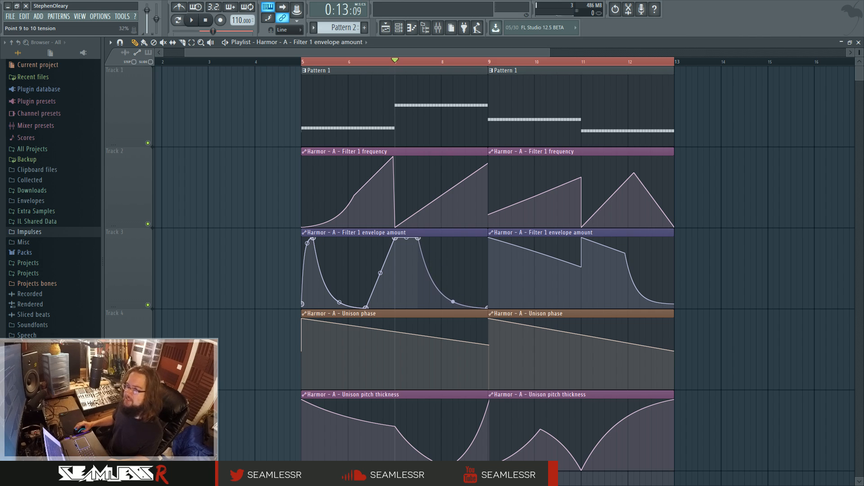
click(453, 61)
key(space)
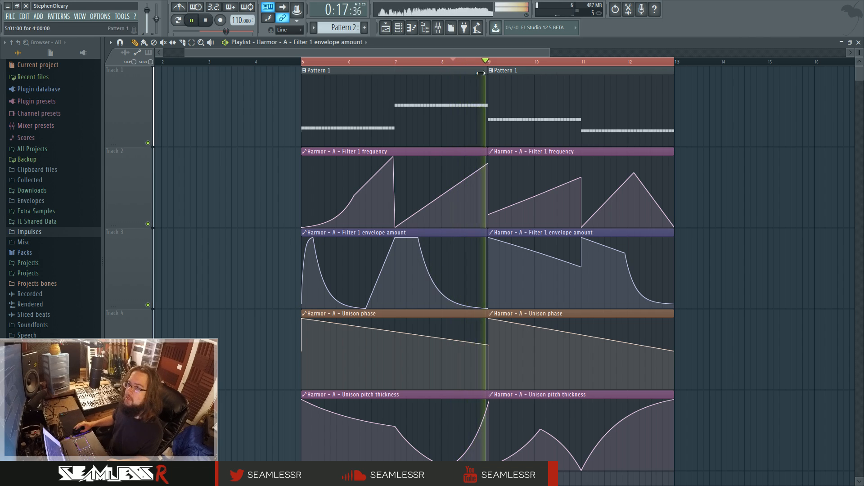
key(space)
key(ctrl+z)
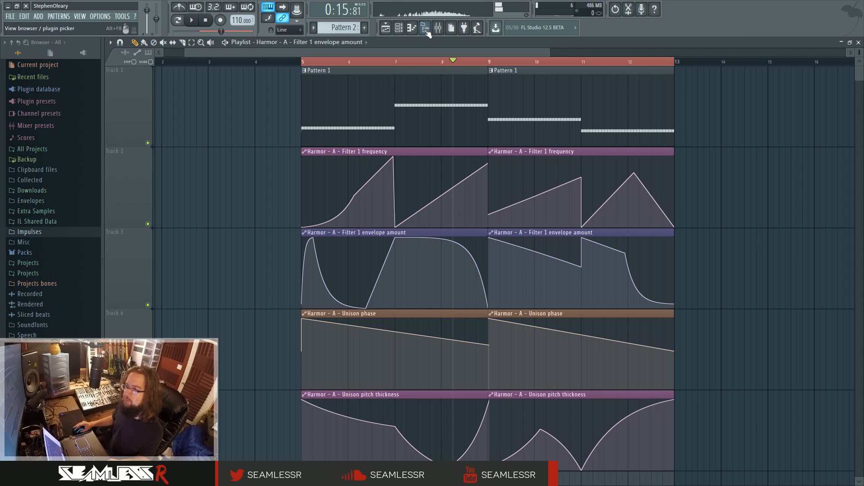
- Open Harmor #2 and examine its Filter 1 frequency envelope at full view
click(399, 27)
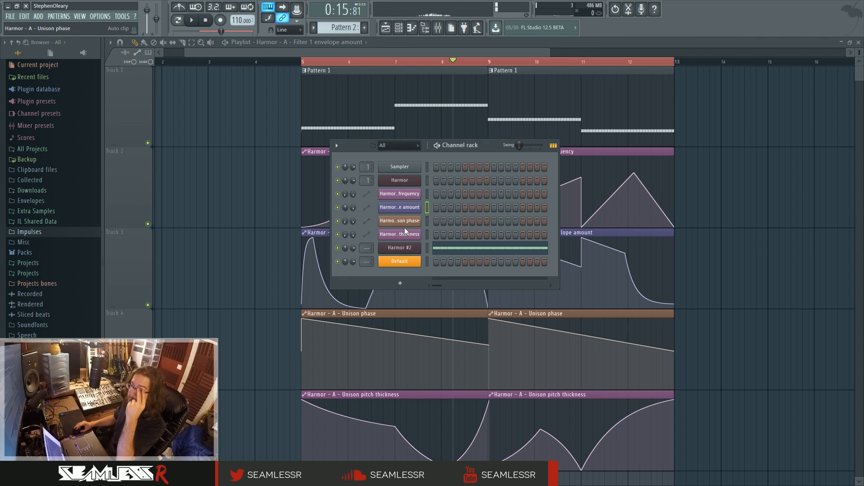
click(399, 248)
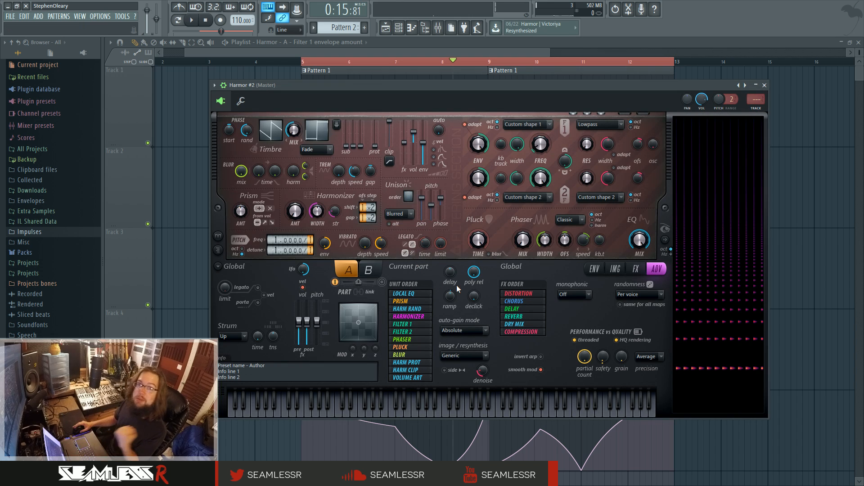
click(595, 270)
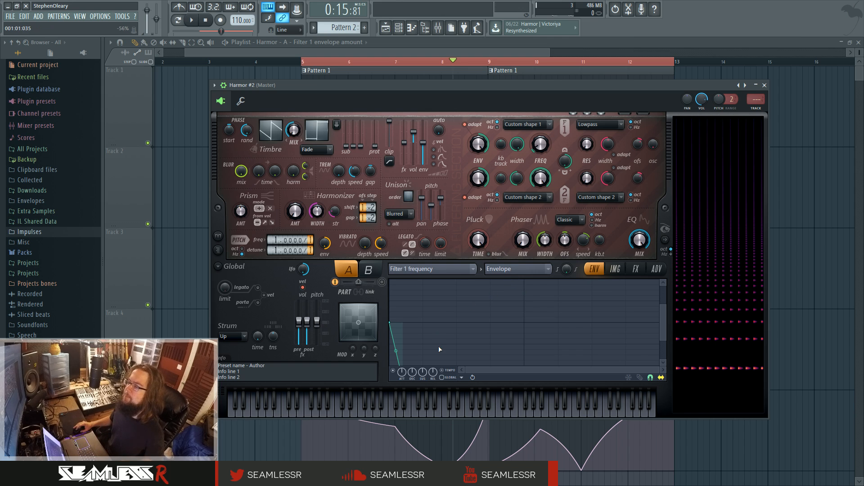
drag(663, 341, 664, 359)
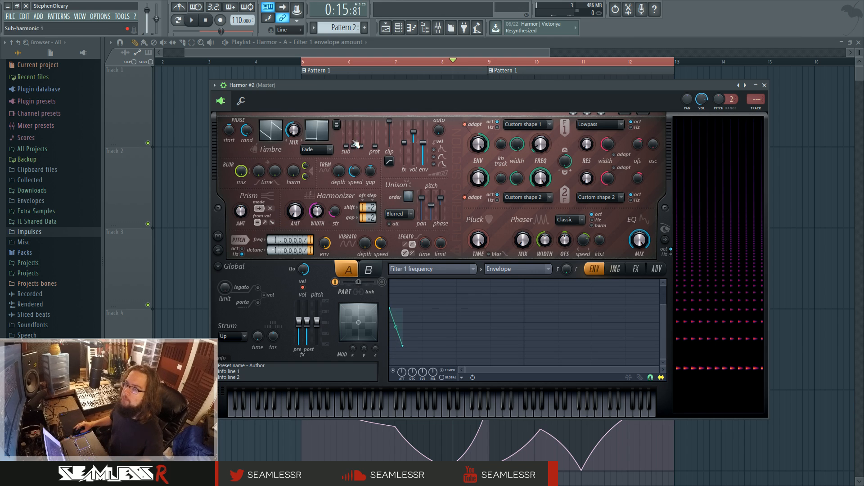
- Open the first Harmor again, look through its image and envelope pages, and display its Volume envelope
click(409, 28)
click(412, 186)
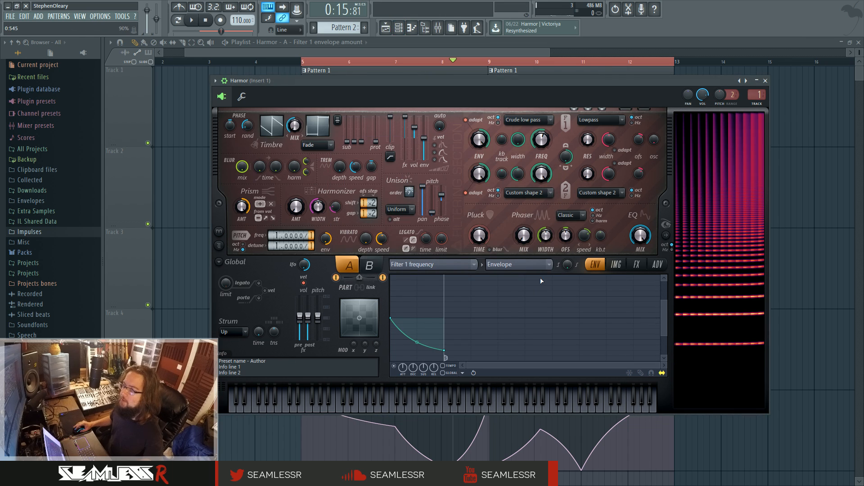
click(616, 265)
click(596, 265)
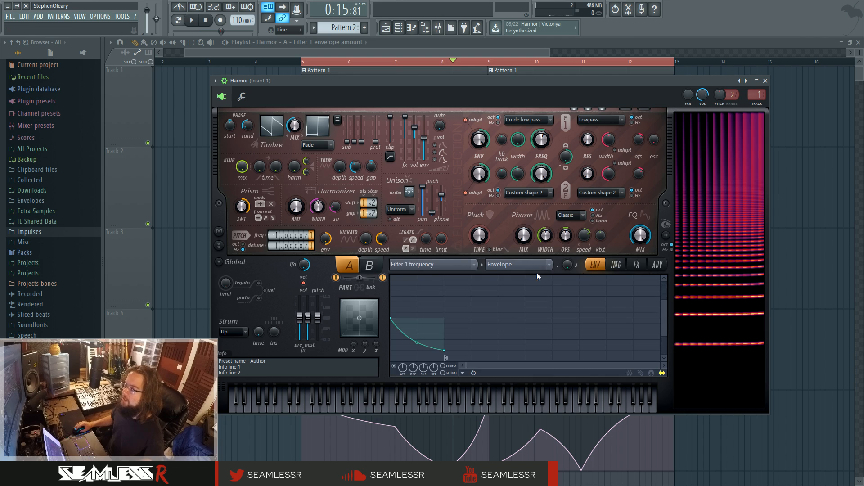
click(425, 264)
click(419, 196)
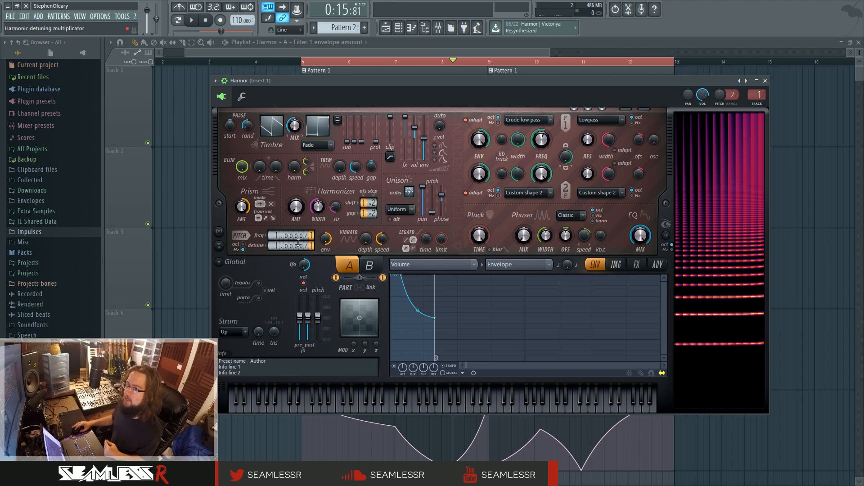
- Compare parts A and B of the first Harmor and examine the Global EQ curve, ending on part B
click(368, 268)
click(349, 265)
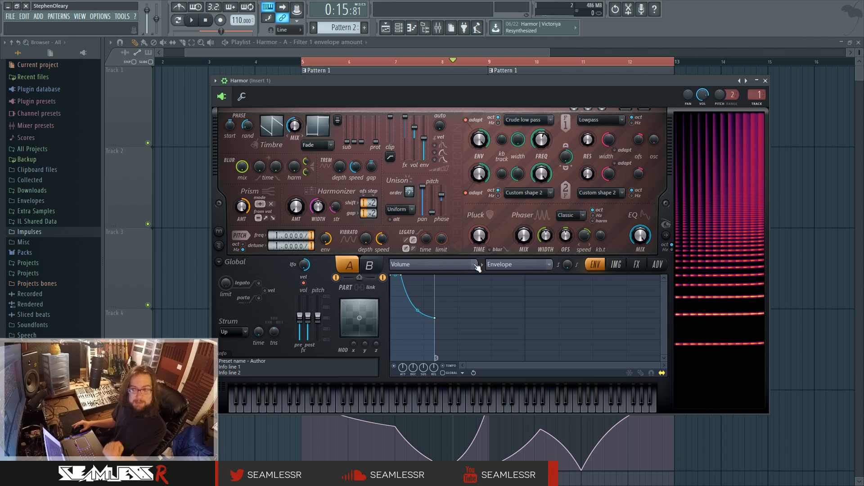
click(641, 232)
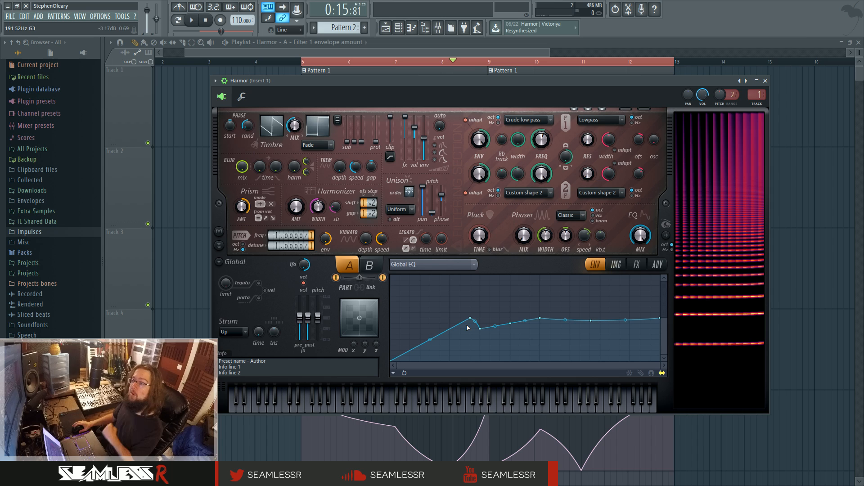
click(371, 266)
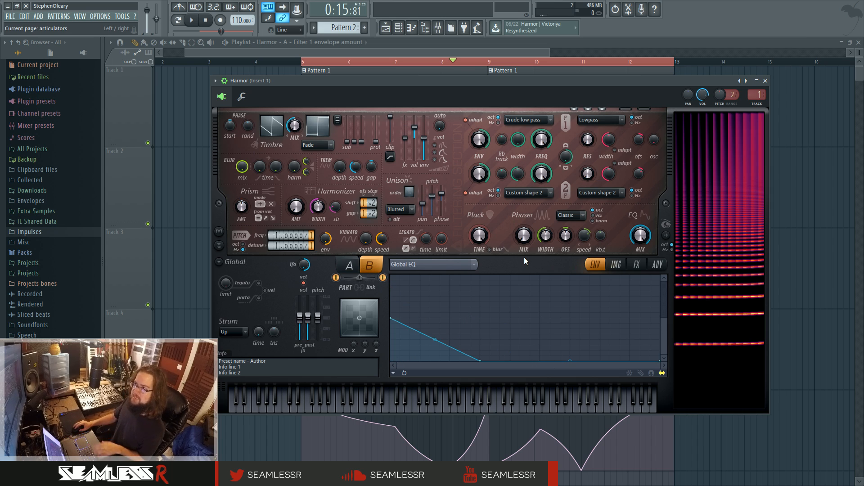
- Disable part A of the first Harmor during playback to hear part B on its own
key(space)
click(336, 278)
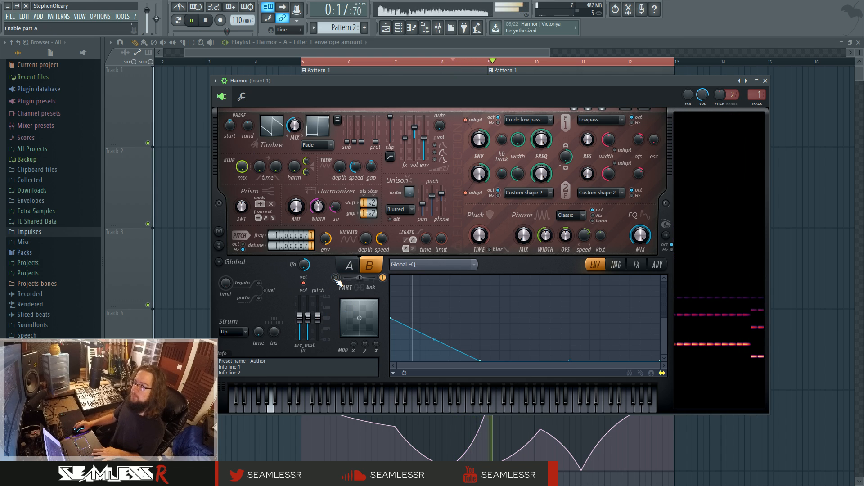
key(space)
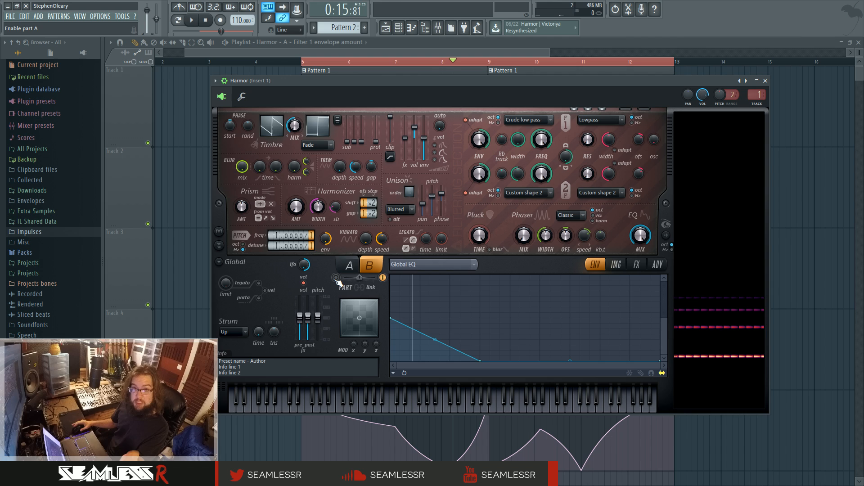
- Add a point about a fifth along part B's Local EQ curve and lower the curve's starting point to -INF dB
click(471, 265)
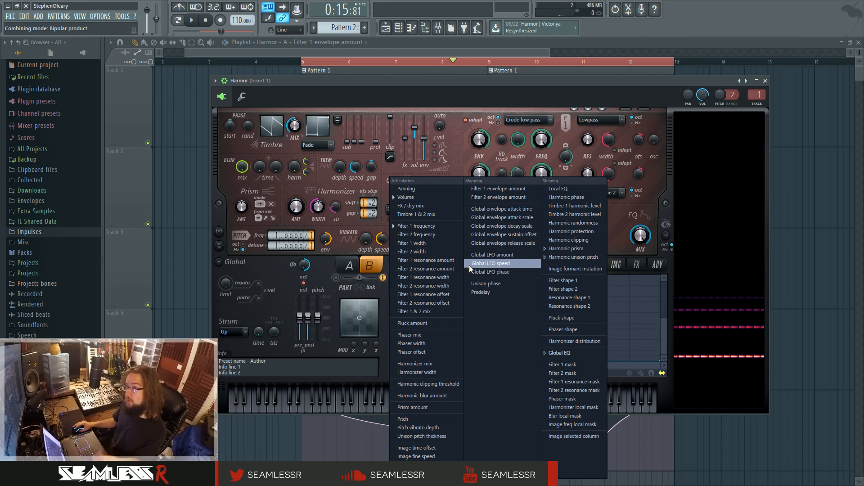
click(566, 188)
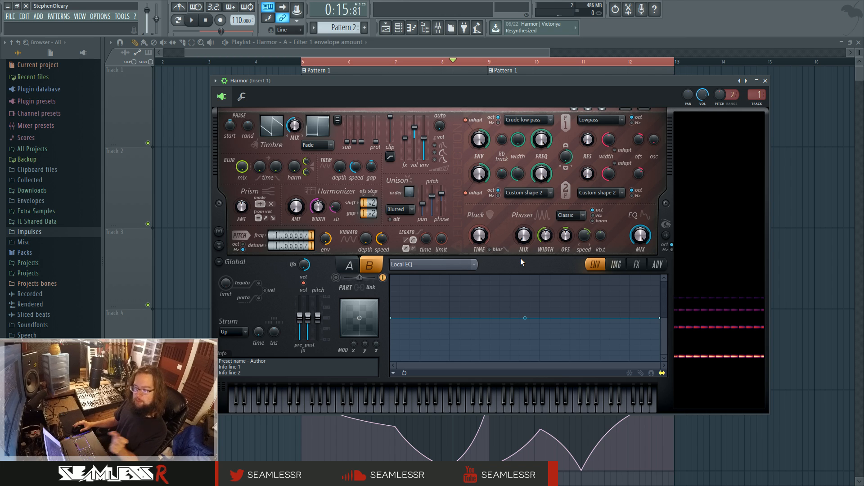
click(449, 317)
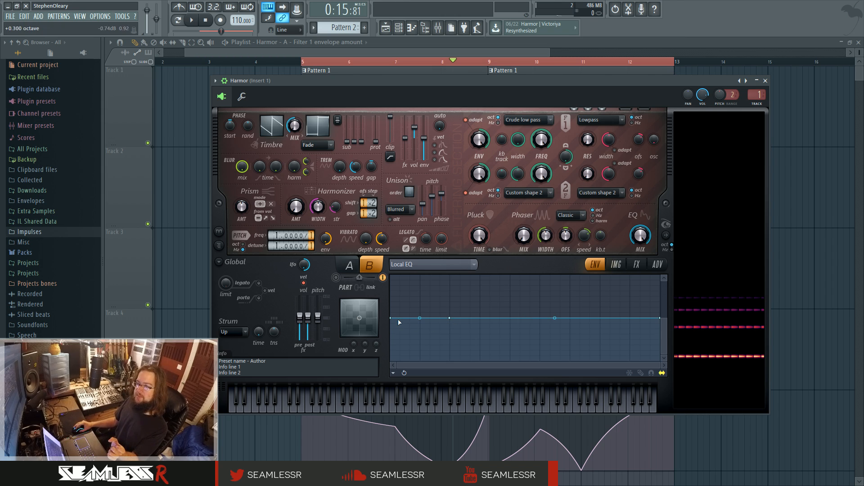
drag(390, 318, 390, 361)
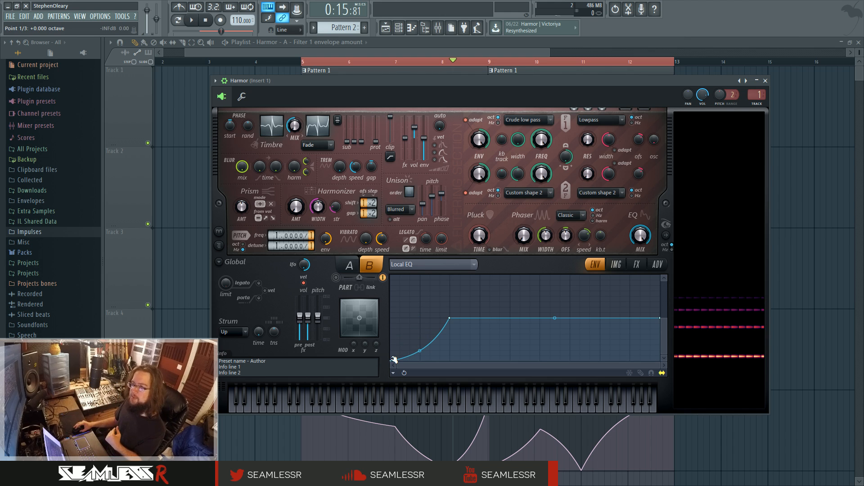
- Raise the starting point of part B's Local EQ curve back to the flat line and return to part A, enabled again
drag(388, 358, 394, 318)
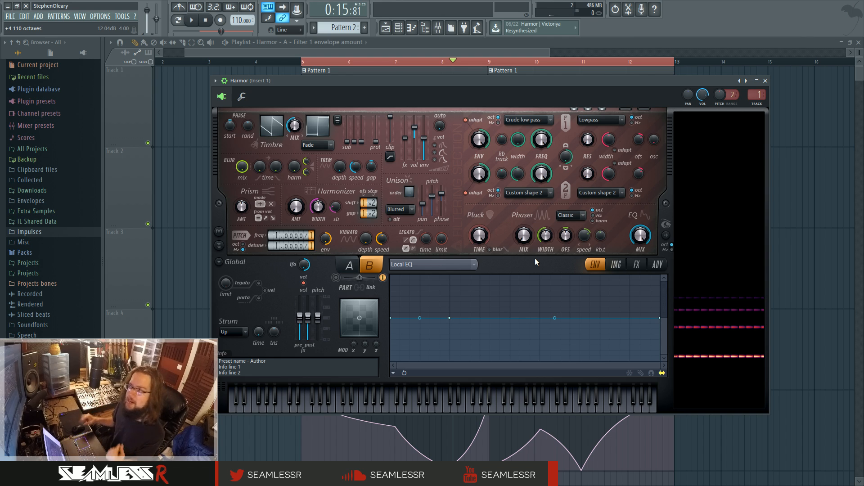
click(350, 265)
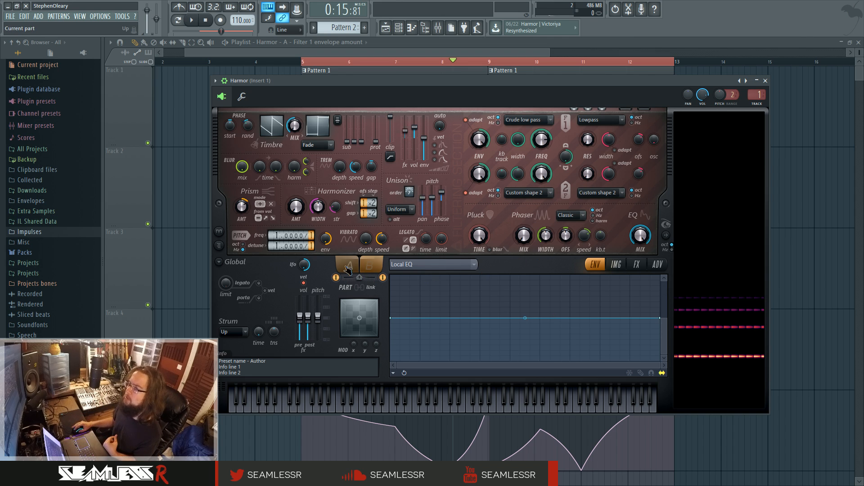
- Display the Global EQ curve and compare it between parts A and B, ending on part A
click(640, 236)
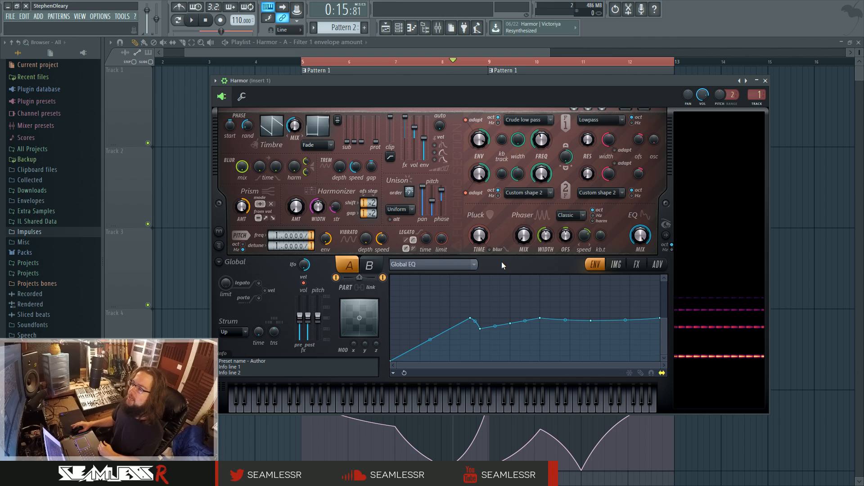
click(370, 266)
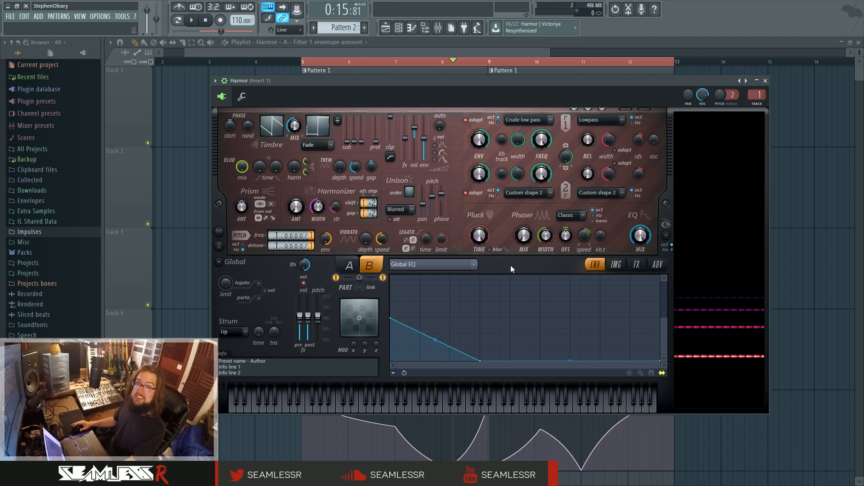
click(349, 265)
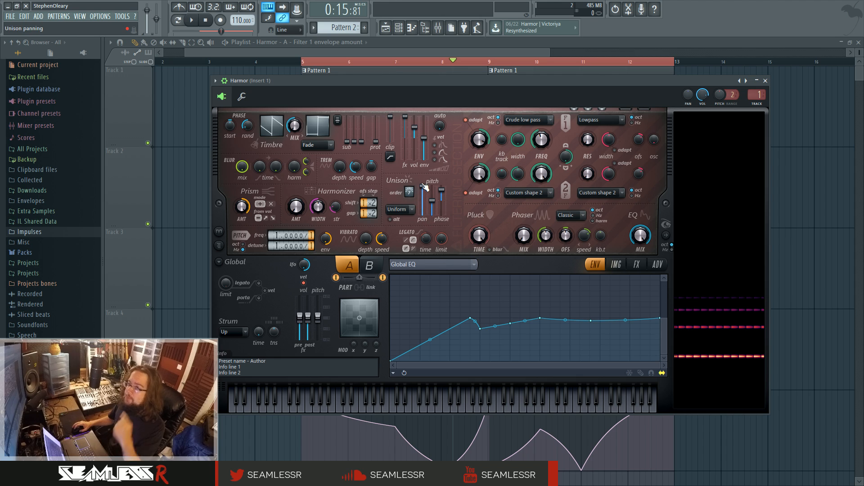
- Look through Harmor's effects and advanced pages, ending on the effects page
click(637, 265)
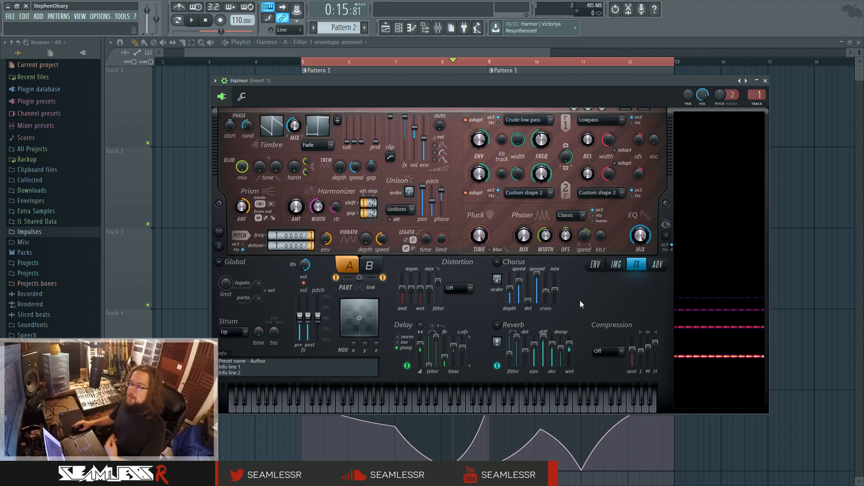
click(656, 263)
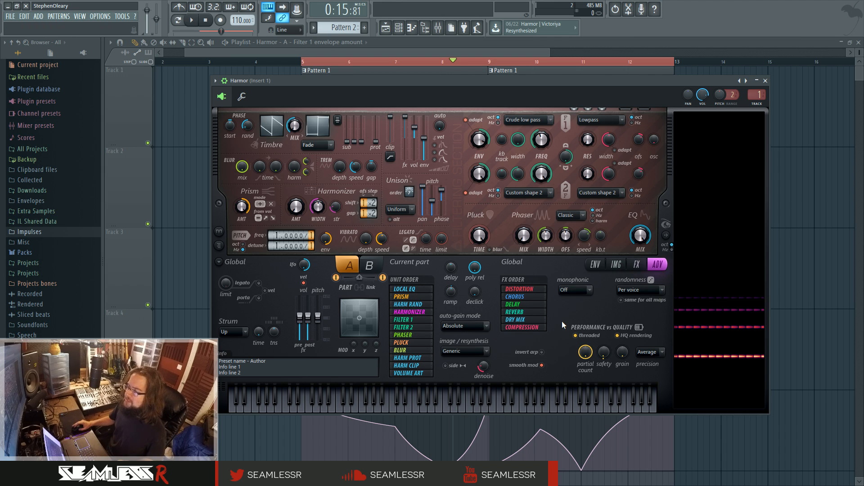
click(638, 265)
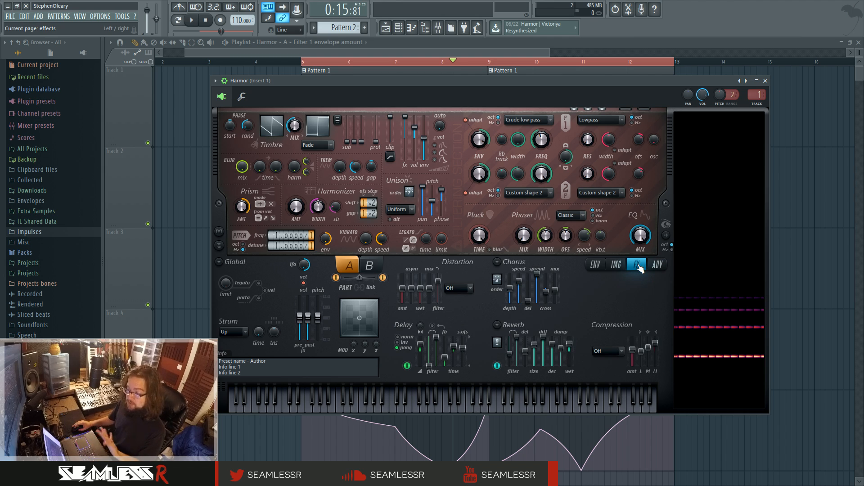
- Try moving Dry Mix below Compression in the FX order and put it back above Compression
click(657, 266)
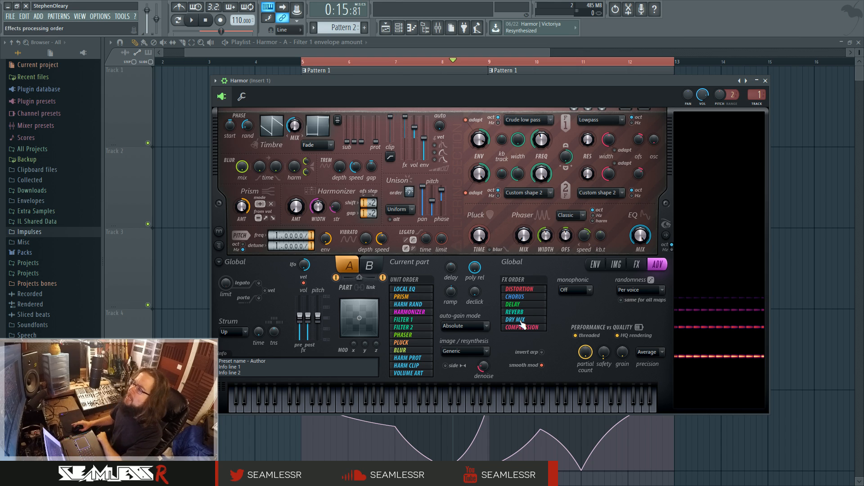
drag(520, 321, 520, 328)
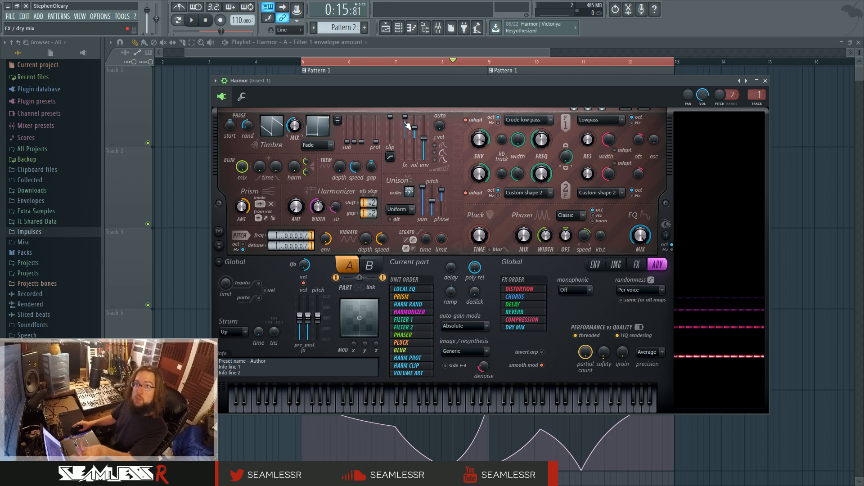
mouse_move(522, 327)
mouse_down()
mouse_move(523, 308)
mouse_move(524, 331)
mouse_move(524, 325)
mouse_up()
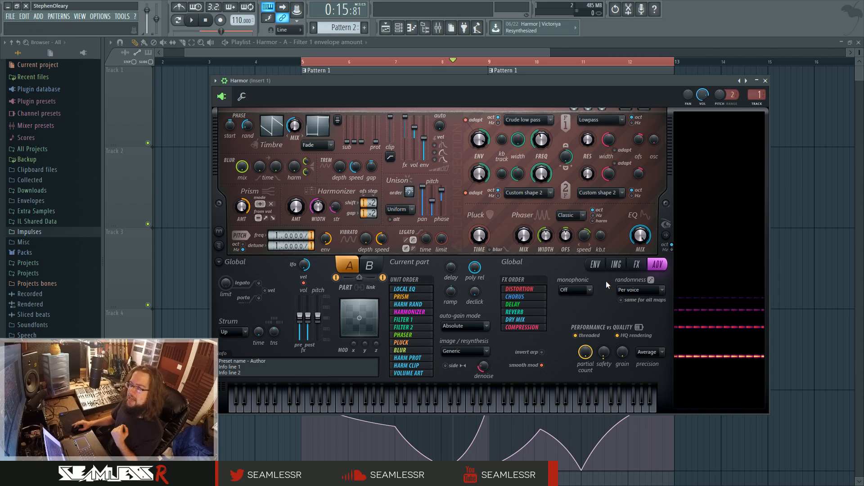
- Check the effects page again and display part A's FX / dry mix envelope
click(636, 264)
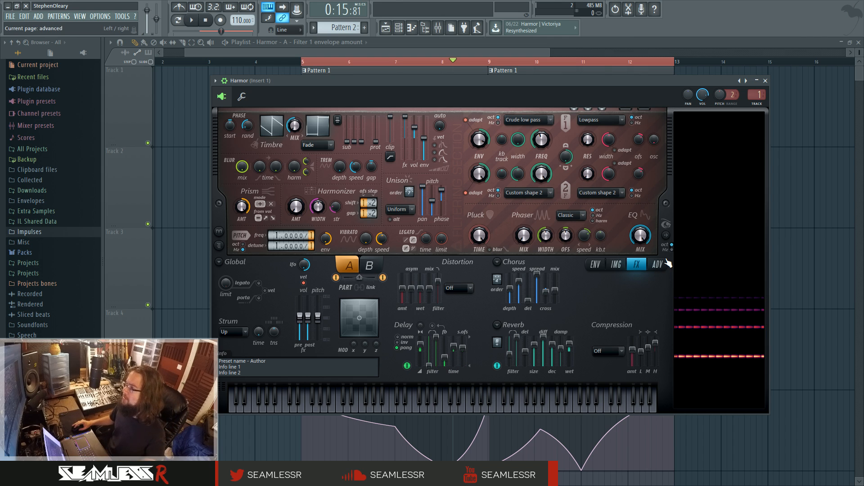
right_click(405, 123)
click(408, 145)
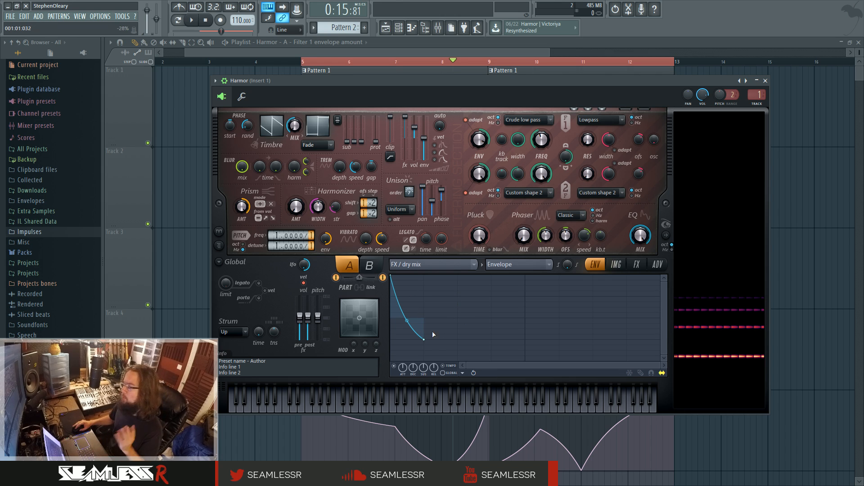
- Try the end point of part A's FX / dry mix envelope at 100% and about 2%, and lower it back near its original level
drag(424, 339, 425, 266)
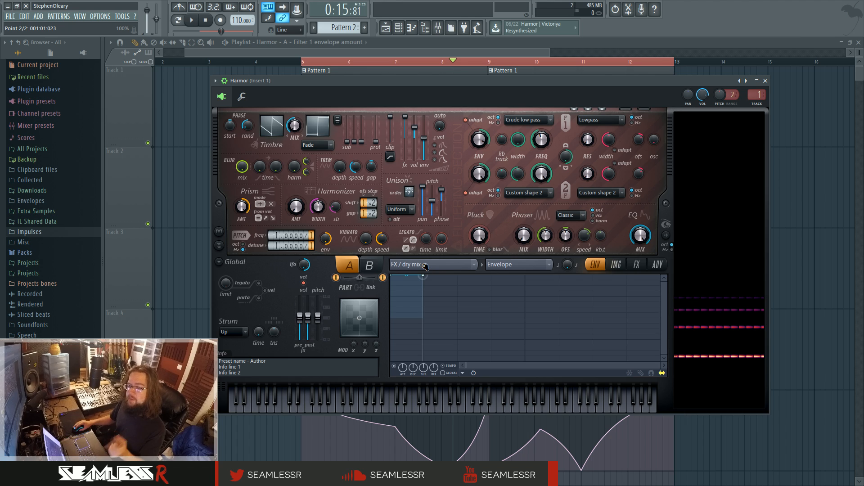
drag(425, 266, 424, 264)
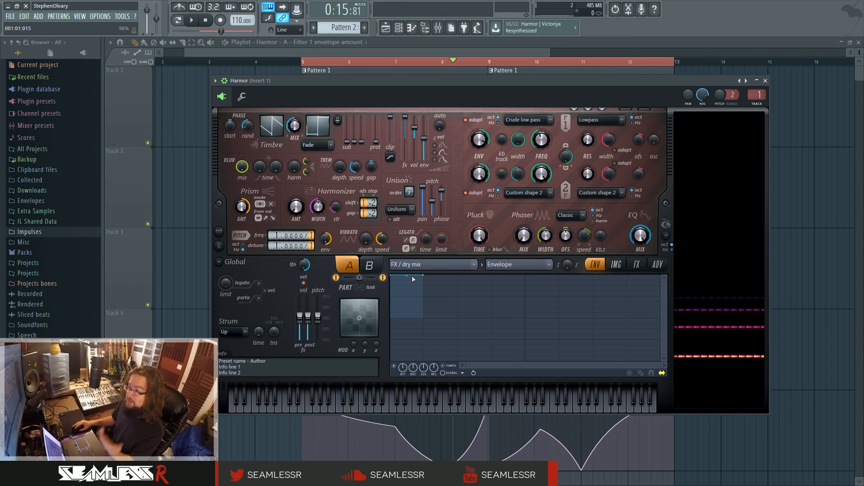
drag(423, 276, 426, 319)
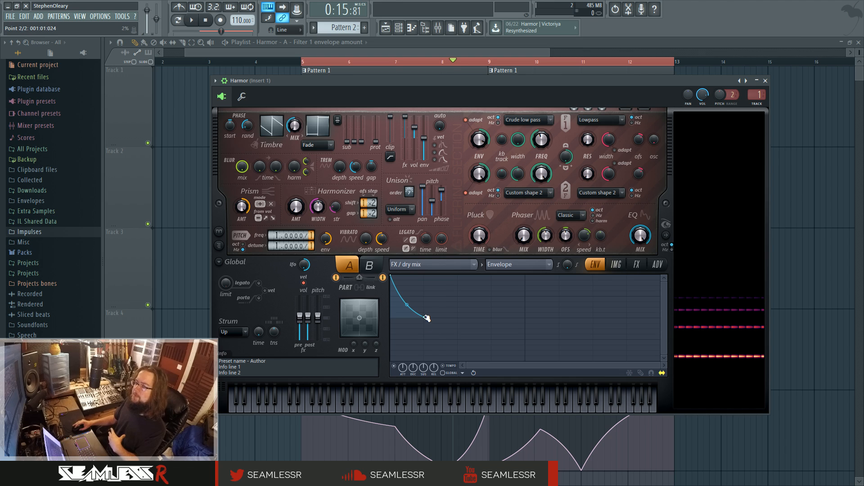
drag(424, 318, 430, 341)
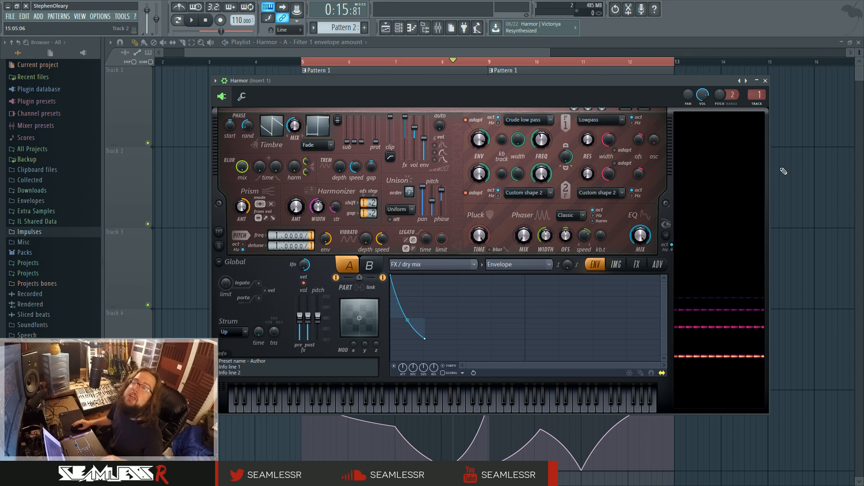
- Close the Harmor window and play a passage of the playlist arrangement, stopping it after a short listen
key(Escape)
key(space)
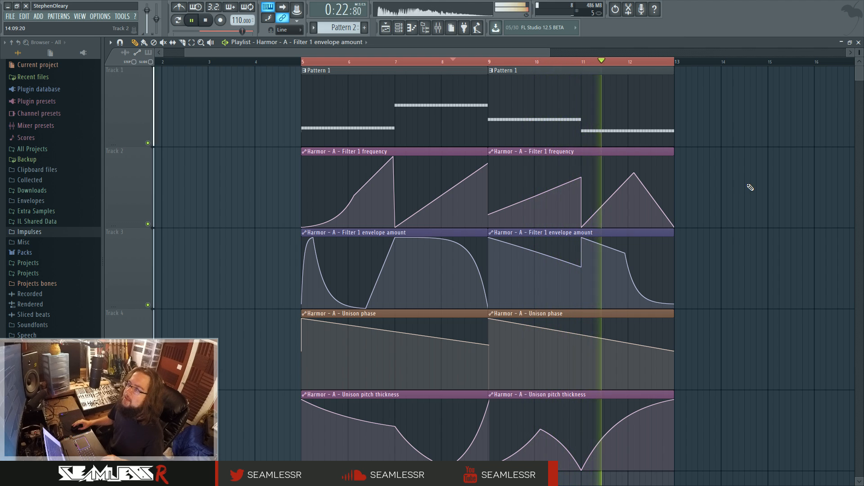
key(space)
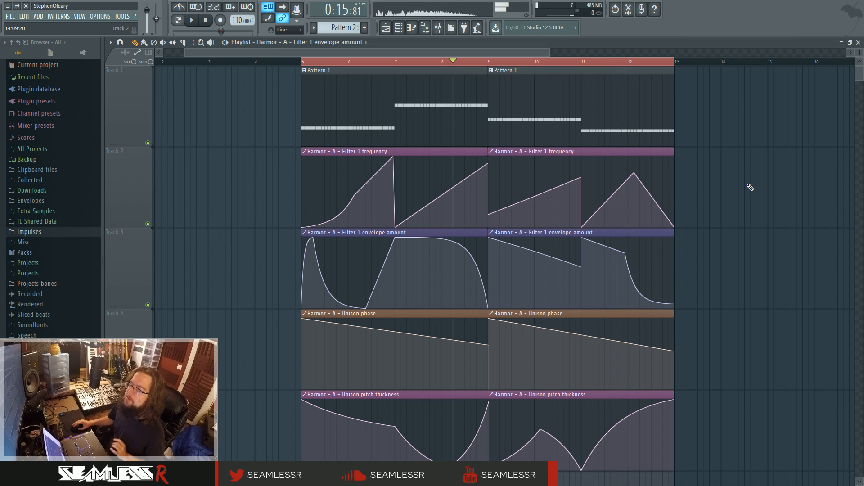
- Open Maximus on mixer Insert 1 and examine its band compression curves, ending on the low band
click(438, 28)
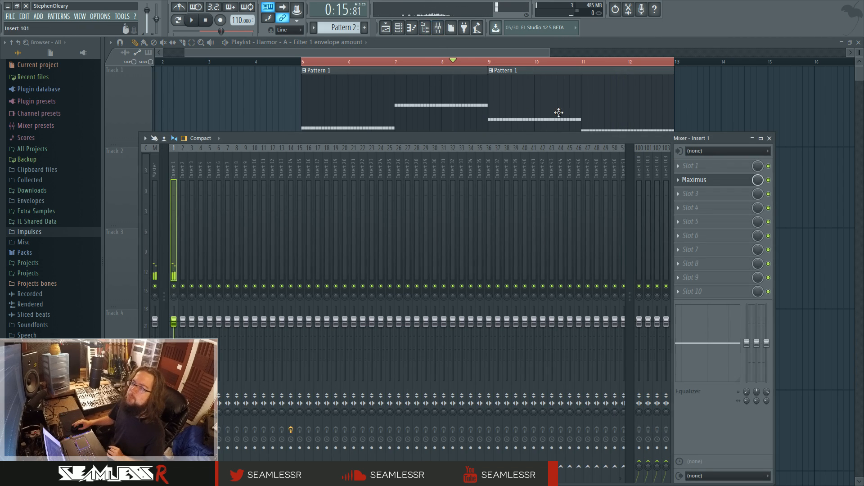
click(399, 28)
click(404, 180)
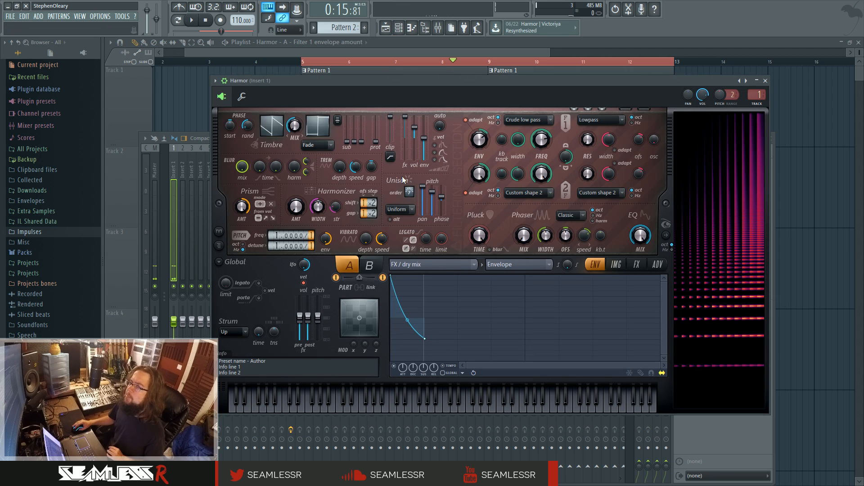
click(765, 81)
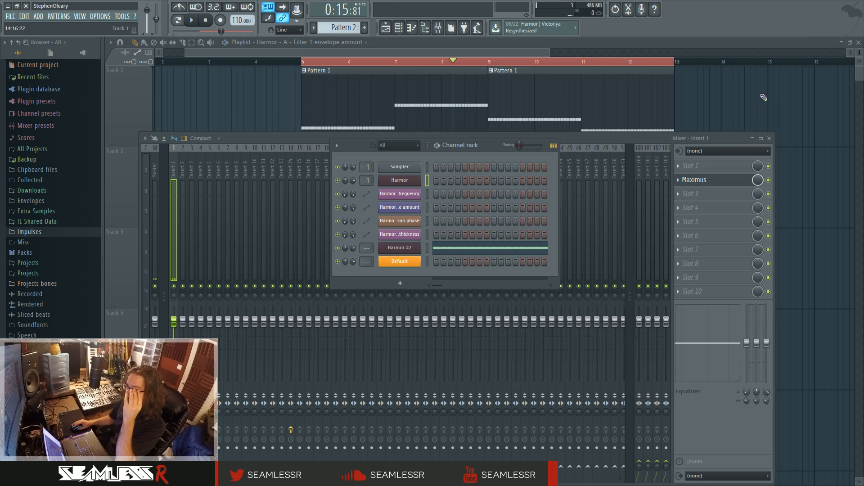
click(711, 180)
click(710, 180)
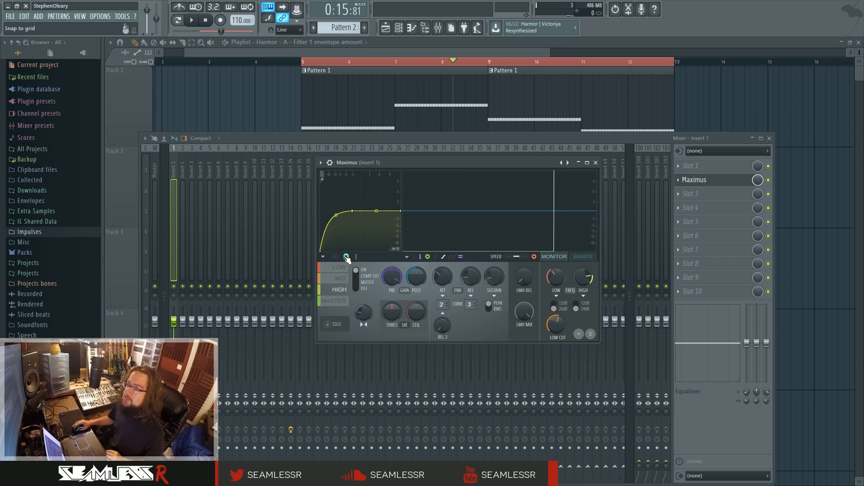
click(341, 269)
click(339, 279)
click(339, 270)
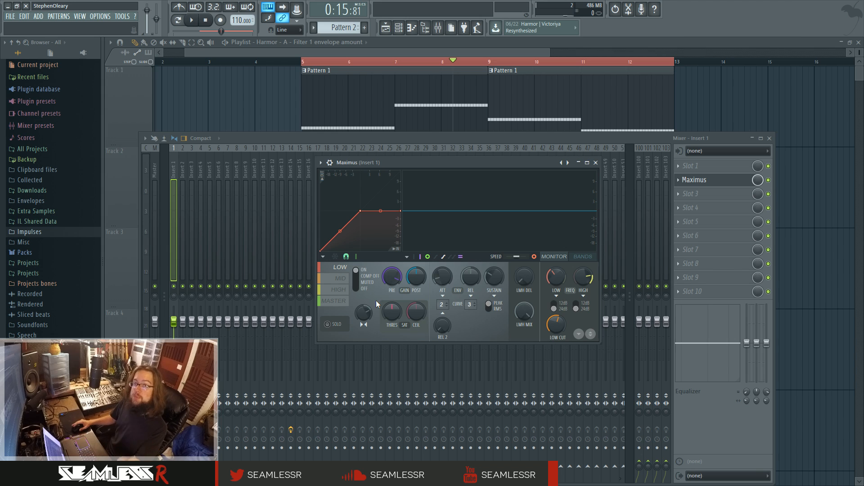
- Reopen the first Harmor, view its options for copying a preset or part, and show part B
click(398, 27)
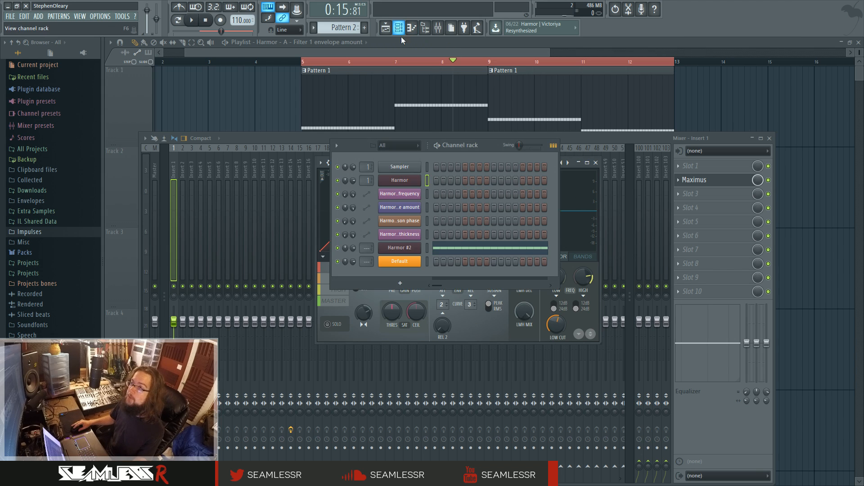
click(394, 179)
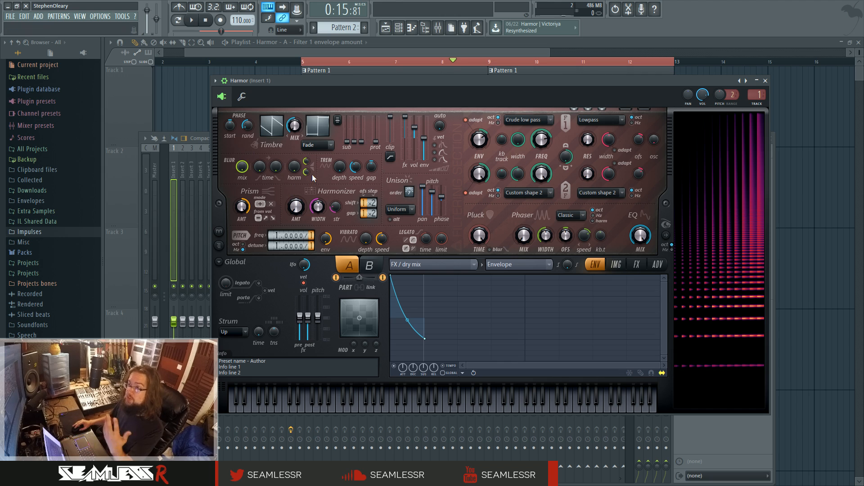
click(219, 261)
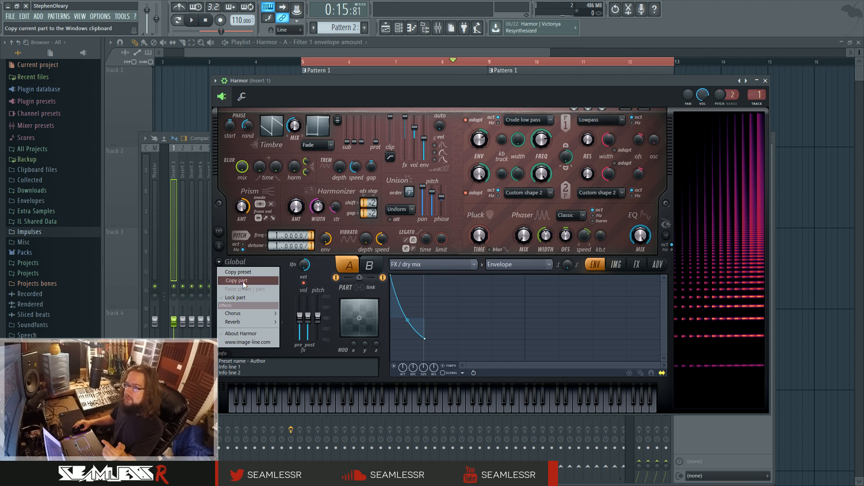
click(372, 268)
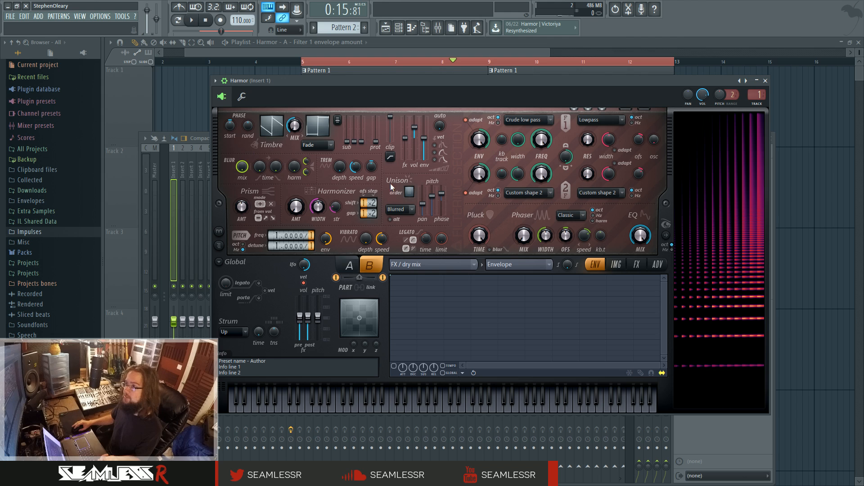
- Examine part A's Harmonic prism curve and Prism amount envelope, ending on the Harmonic prism curve
click(475, 266)
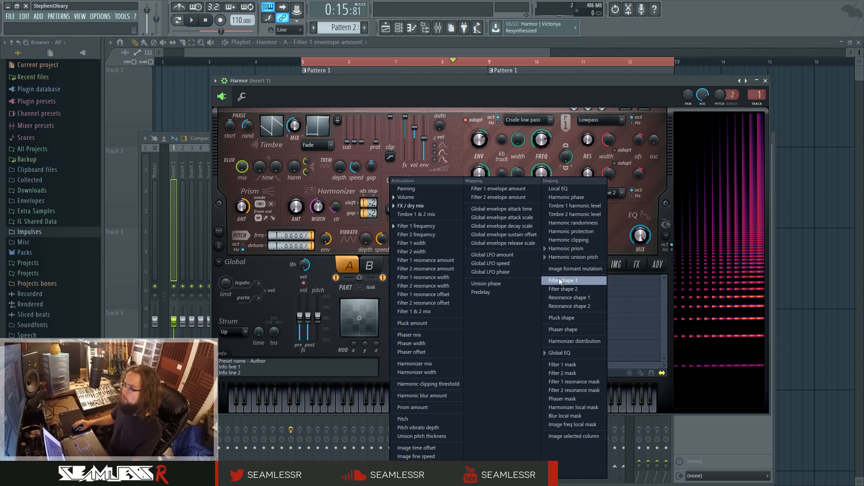
click(582, 247)
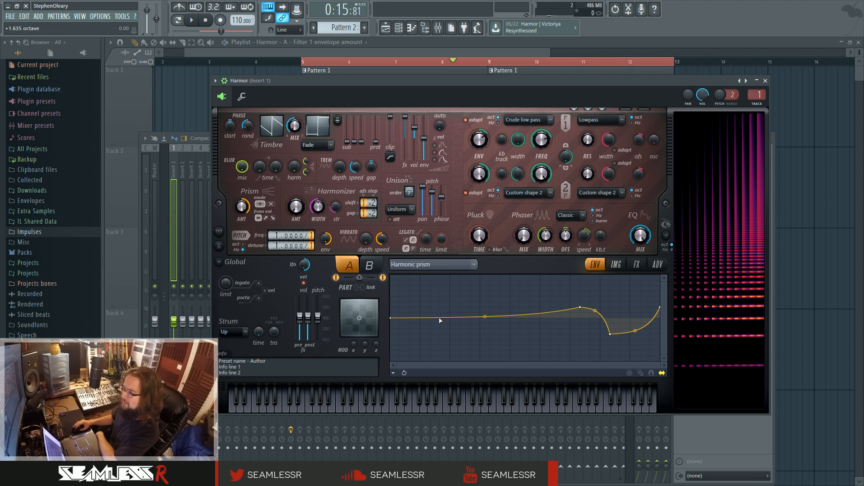
right_click(250, 208)
click(264, 232)
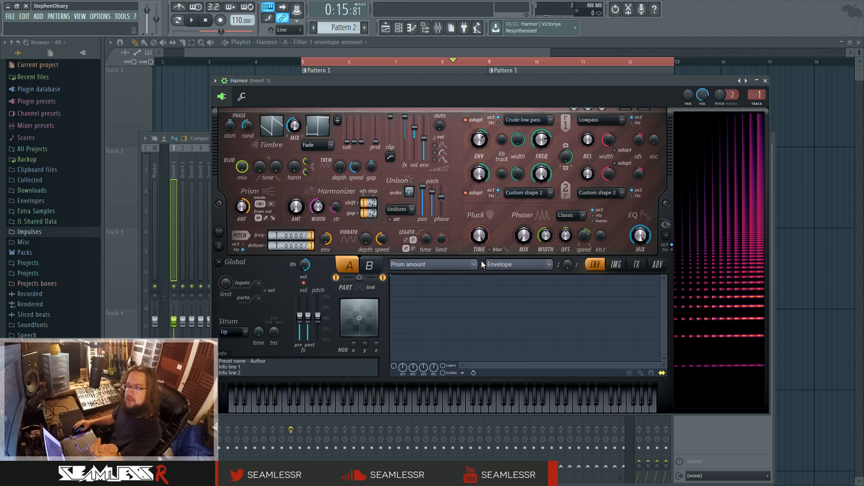
click(451, 265)
click(599, 248)
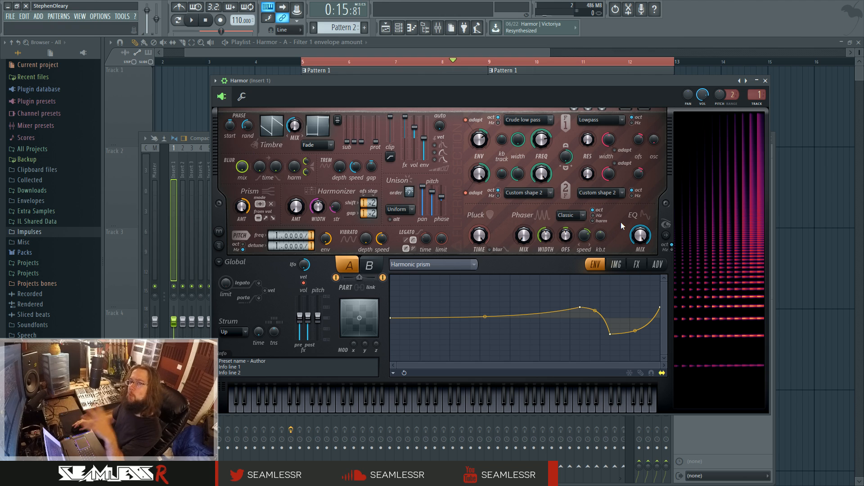
- Display the Harmonic unison pitch curve and compare it between parts A and B, ending on part B
click(432, 265)
click(571, 257)
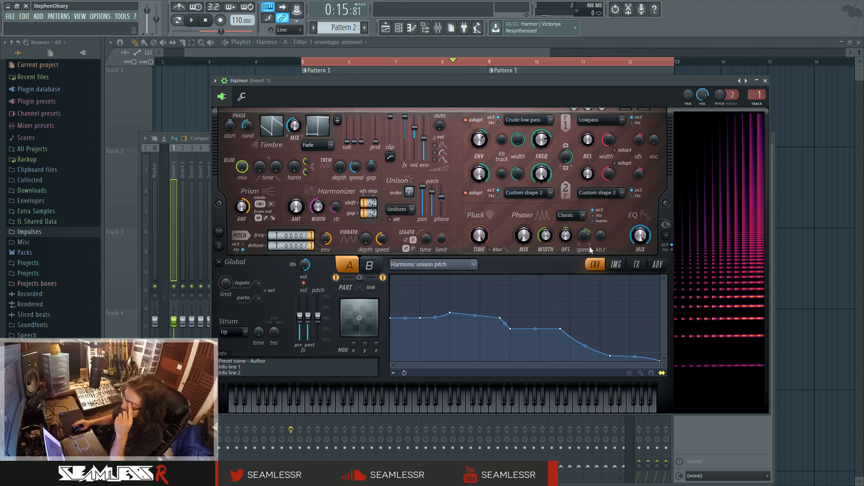
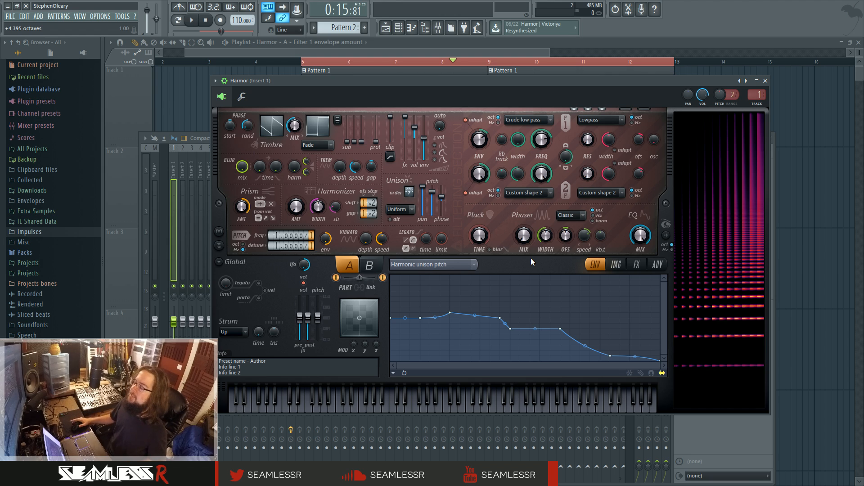
click(368, 265)
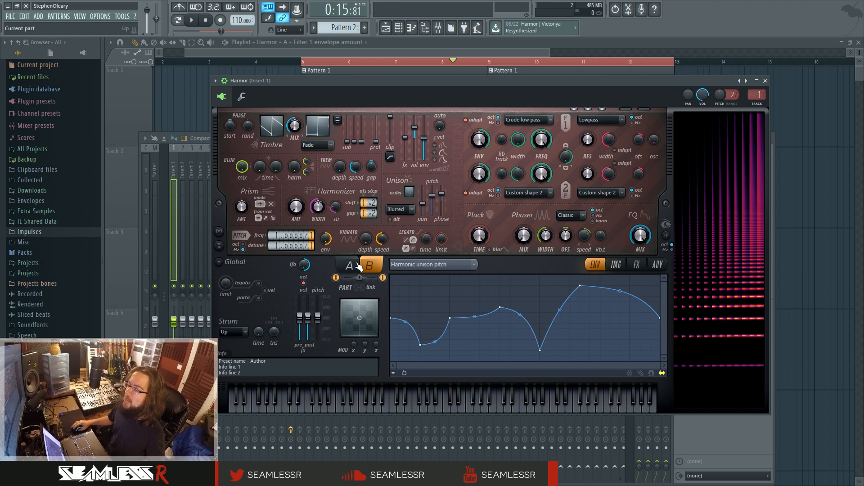
- Compare the Harmonic unison pitch curves of parts A and B, ending on part A
click(354, 265)
click(367, 266)
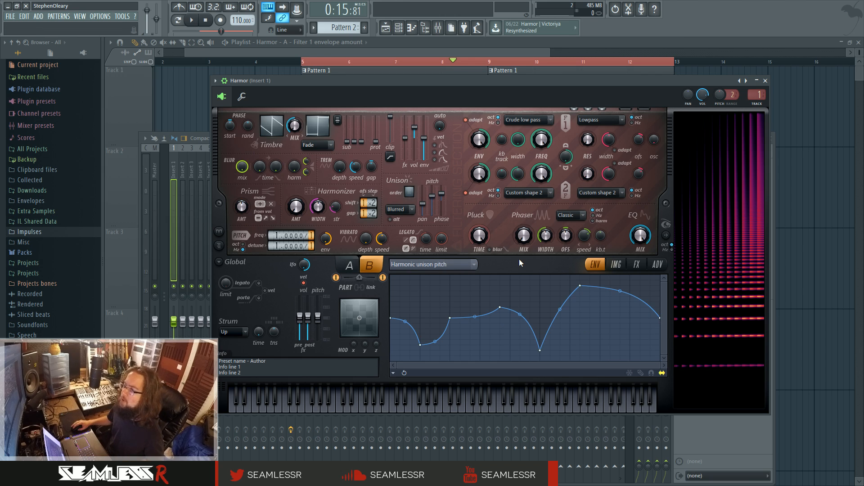
click(349, 266)
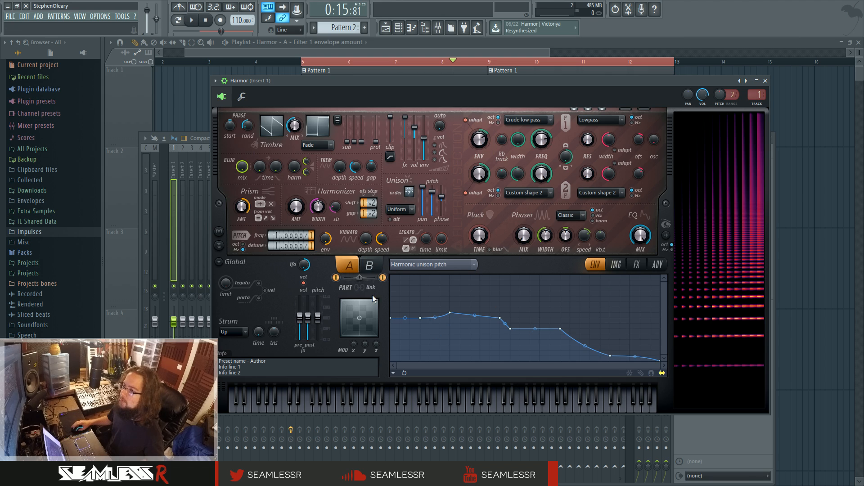
click(370, 266)
click(349, 266)
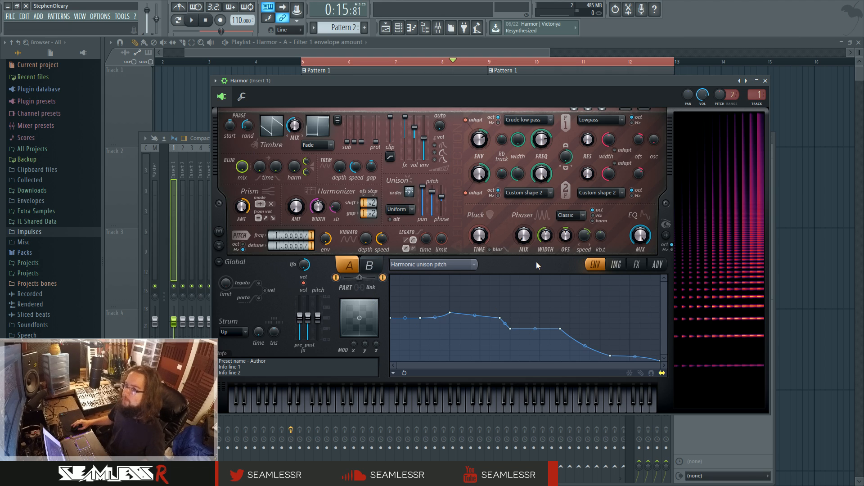
- Display part A's Unison pitch thickness envelope from its unison control, and return to the playlist's automation clips
right_click(433, 192)
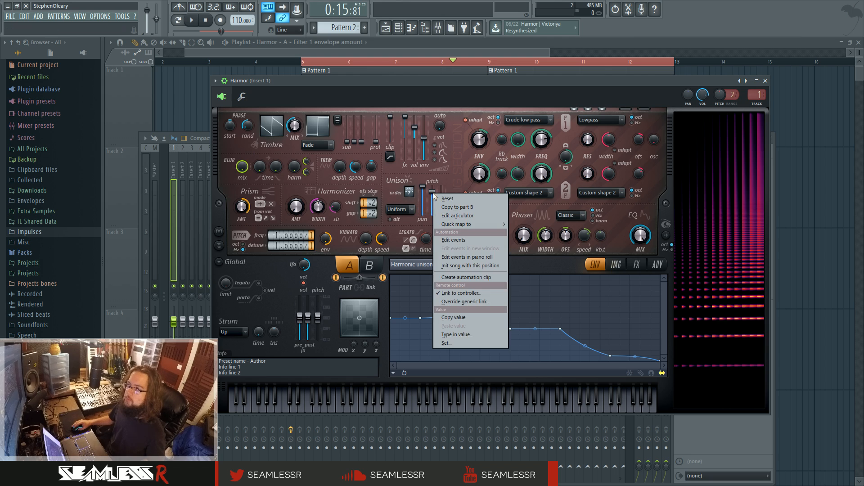
click(441, 320)
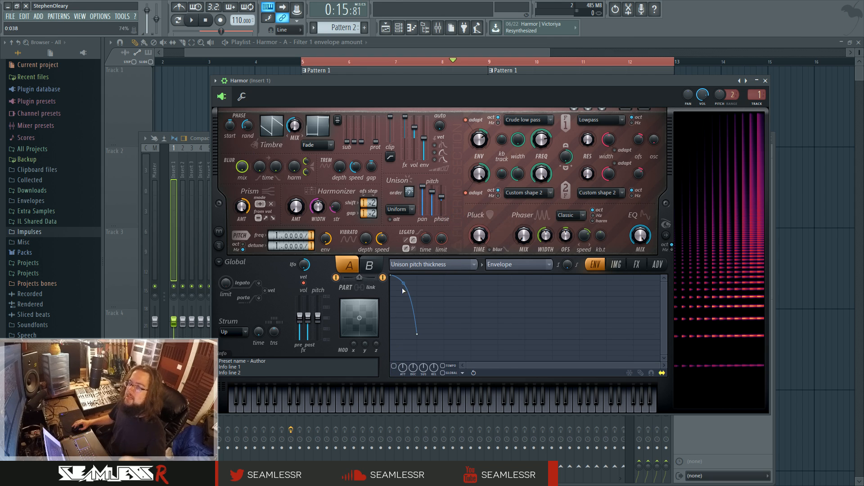
click(780, 269)
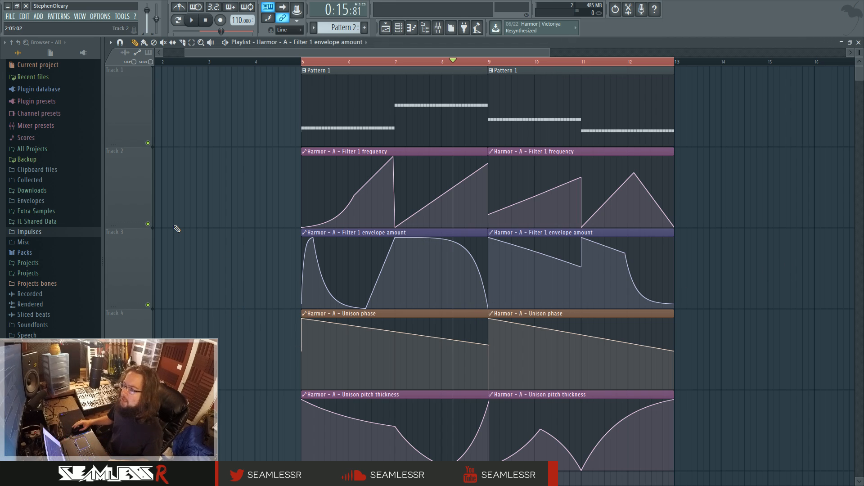
- Show the mixer and open Maximus on Insert 1
click(398, 28)
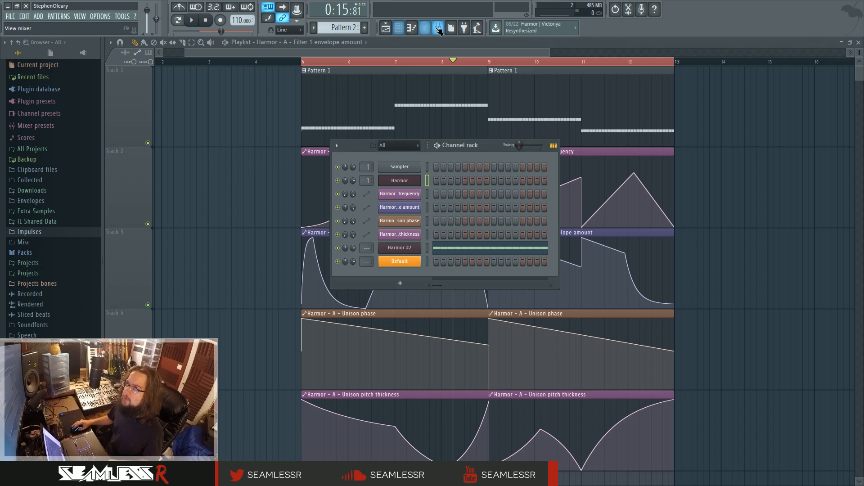
click(438, 28)
click(716, 179)
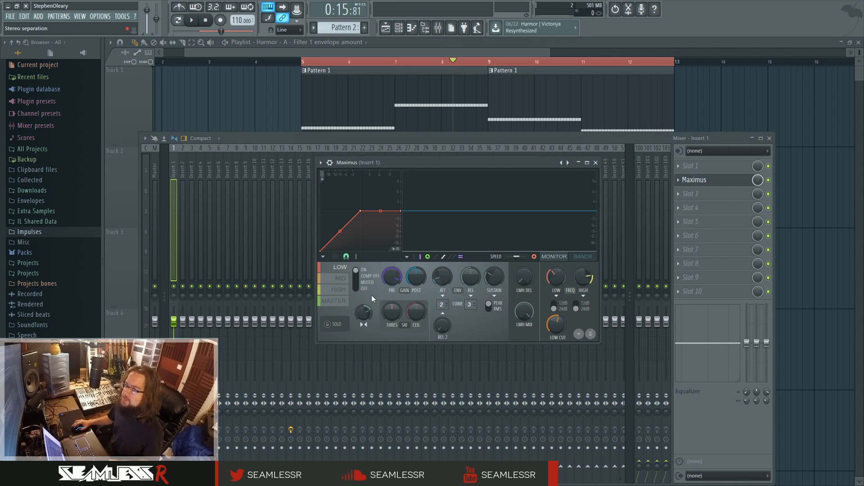
- Compare the compression curves of the low, mid and high bands, ending on the low band
click(346, 279)
click(344, 270)
click(346, 277)
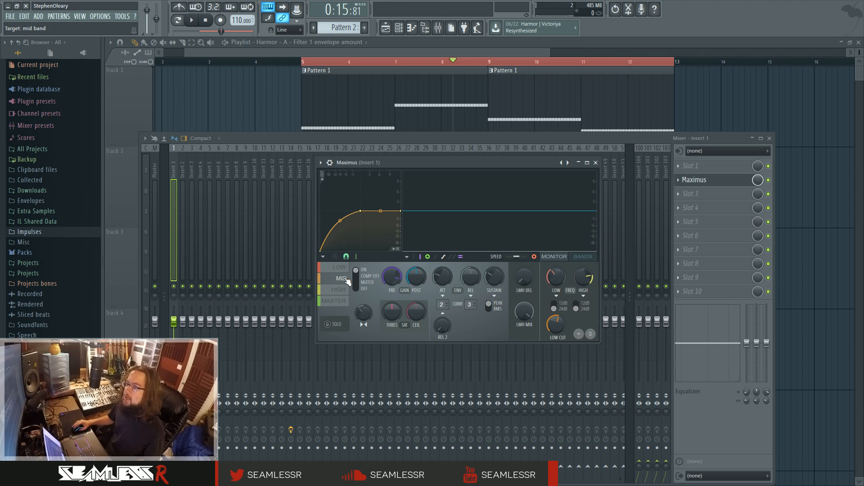
click(341, 290)
click(341, 281)
click(340, 271)
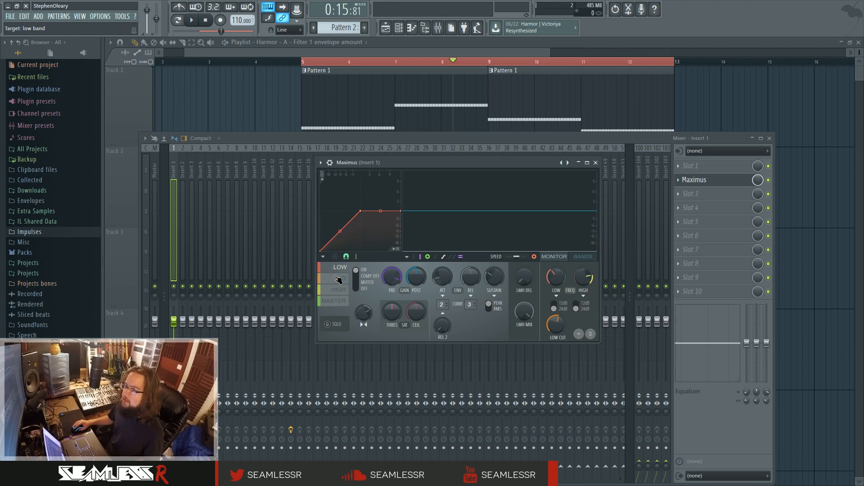
click(339, 279)
click(338, 288)
click(339, 269)
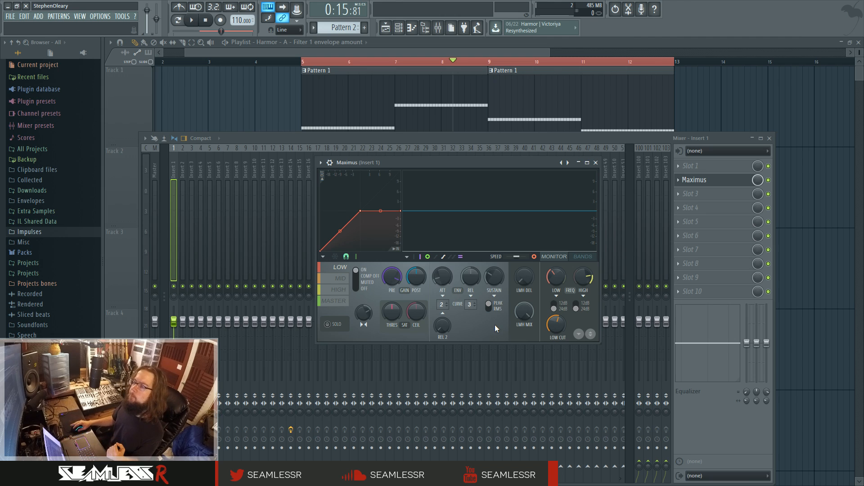
- Enlarge the Maximus window and capture a short song playback in its paused low-band monitor
drag(314, 156, 254, 105)
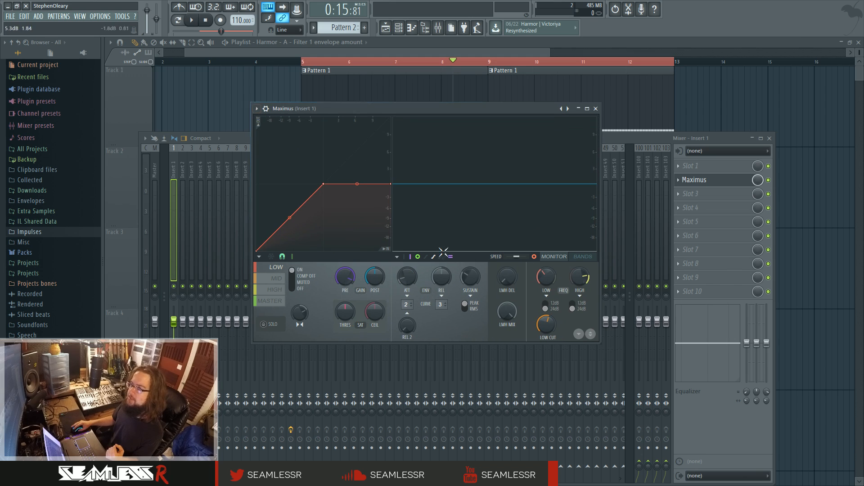
drag(463, 109, 452, 123)
click(203, 22)
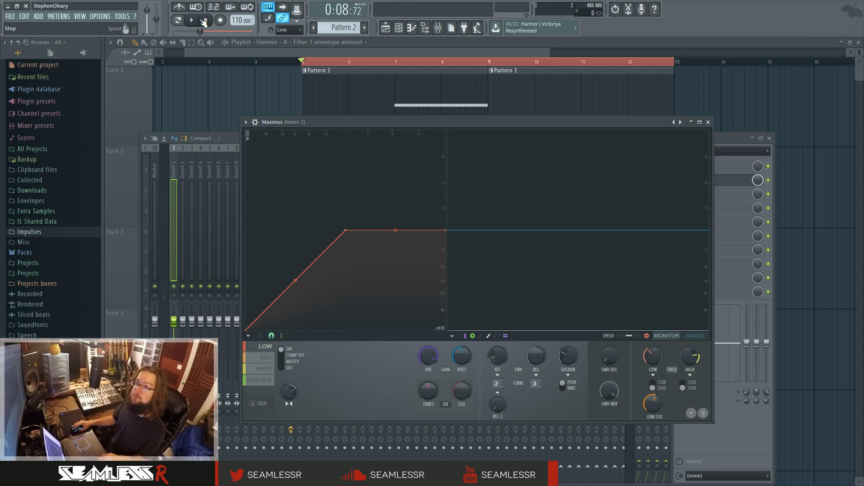
key(space)
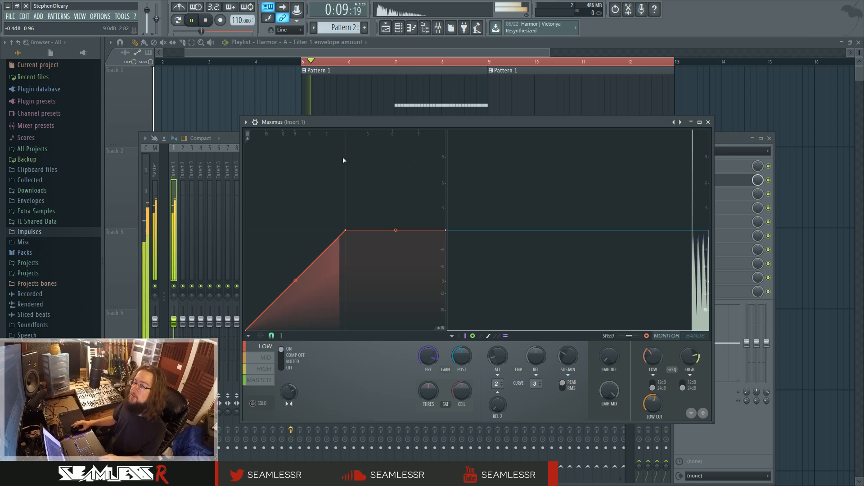
key(space)
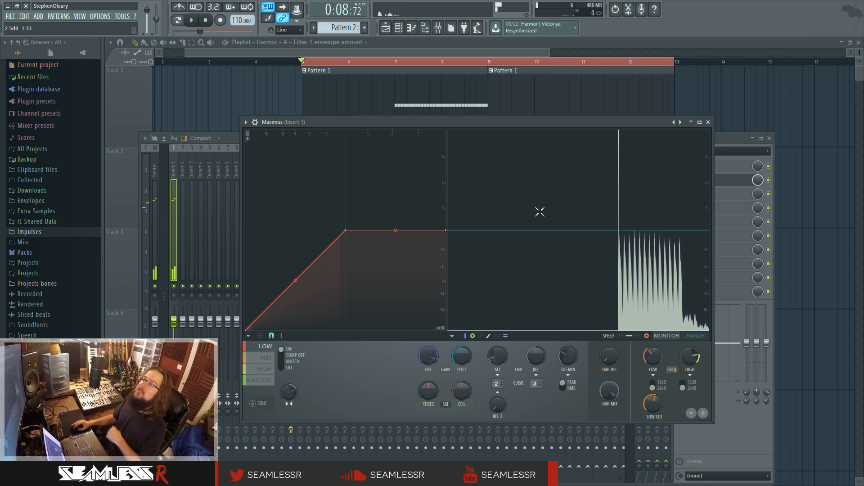
click(540, 212)
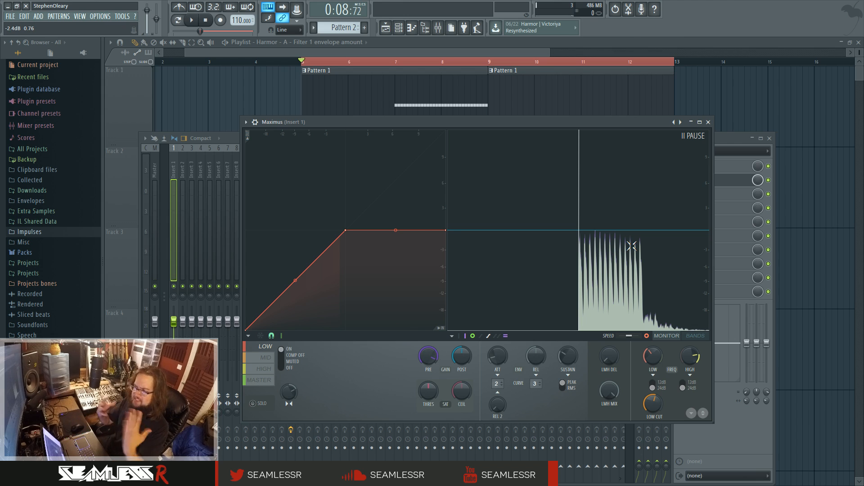
- Compare the captured peaks and curves of the master, mid, high and low bands, ending on the low band
click(266, 381)
click(267, 358)
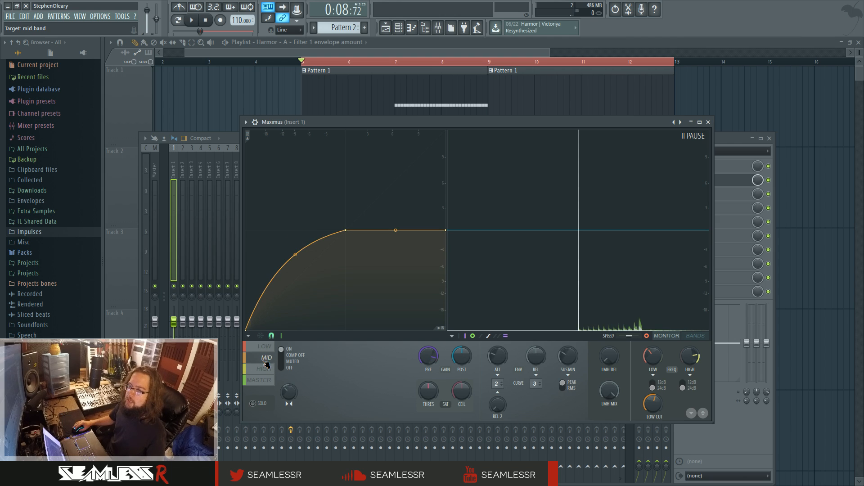
click(265, 369)
click(266, 347)
click(265, 368)
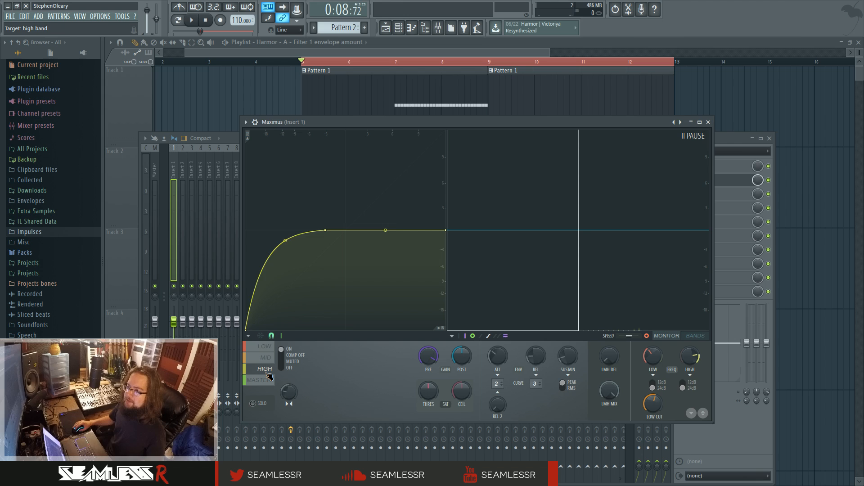
click(265, 346)
click(265, 368)
click(266, 346)
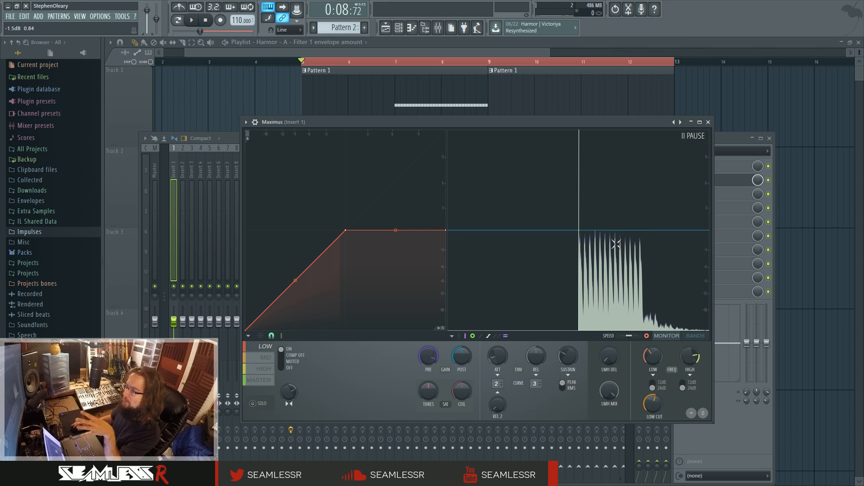
- Increase the Maximus monitor speed and capture another short stretch of song playback on the low band
drag(631, 337, 637, 337)
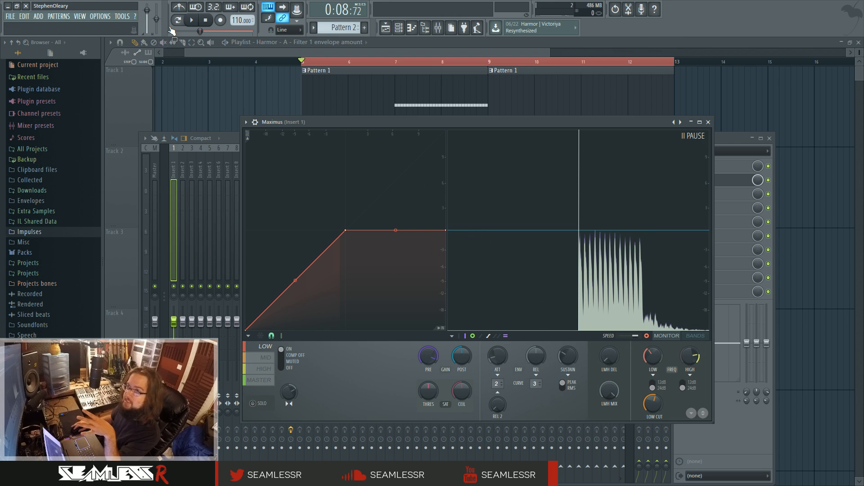
key(space)
key(space)
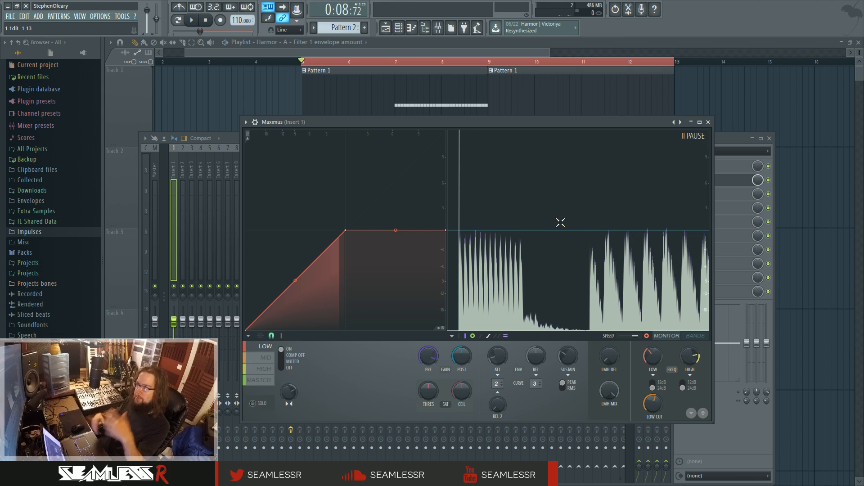
- Check the Bands view, return to the Monitor view, and compare the mid and high bands, ending on mid
click(693, 336)
click(667, 335)
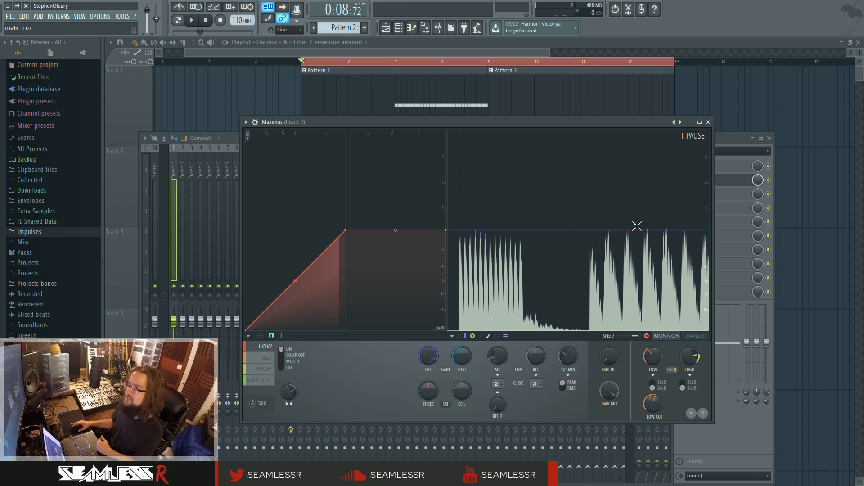
click(266, 357)
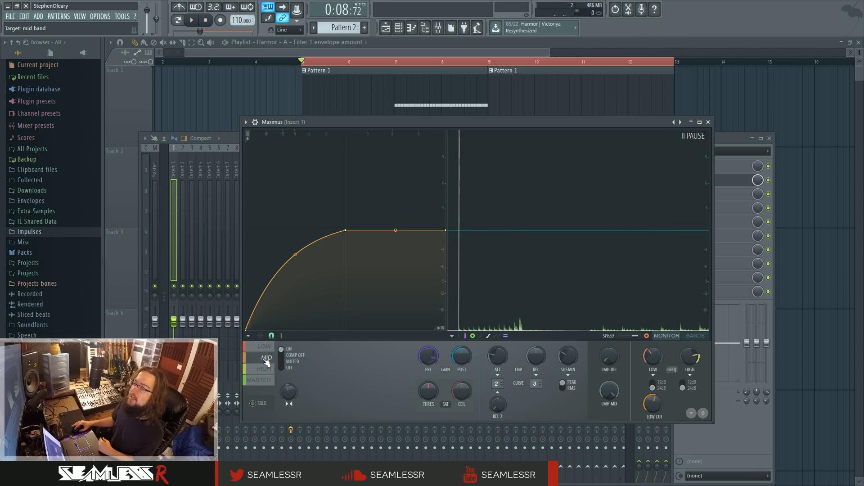
click(266, 369)
click(267, 358)
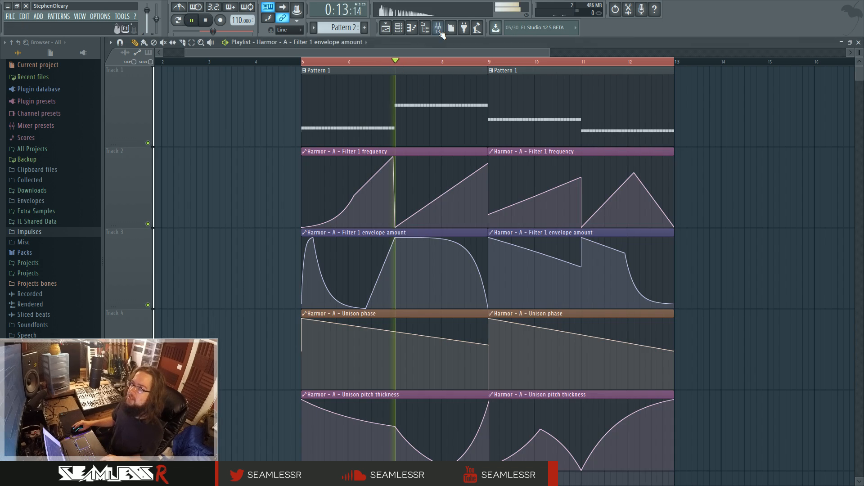
- Reopen Maximus on mixer Insert 1 during playback and capture the mid band's peaks in the monitor
click(438, 27)
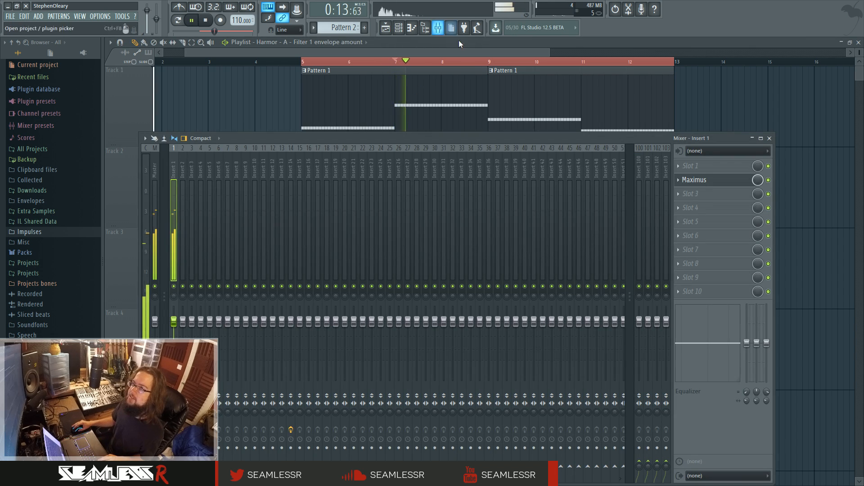
click(704, 181)
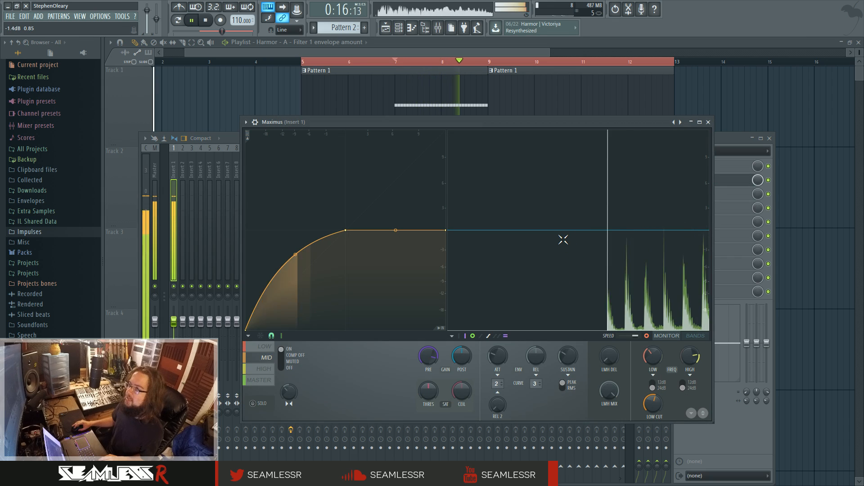
key(space)
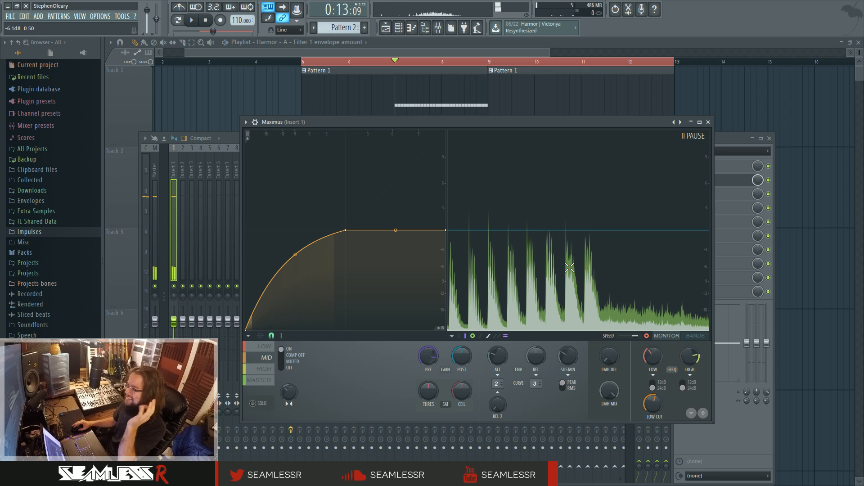
- Compare the mid band's input and output peaks by showing each alone and both together, ending with only output peaks
click(466, 337)
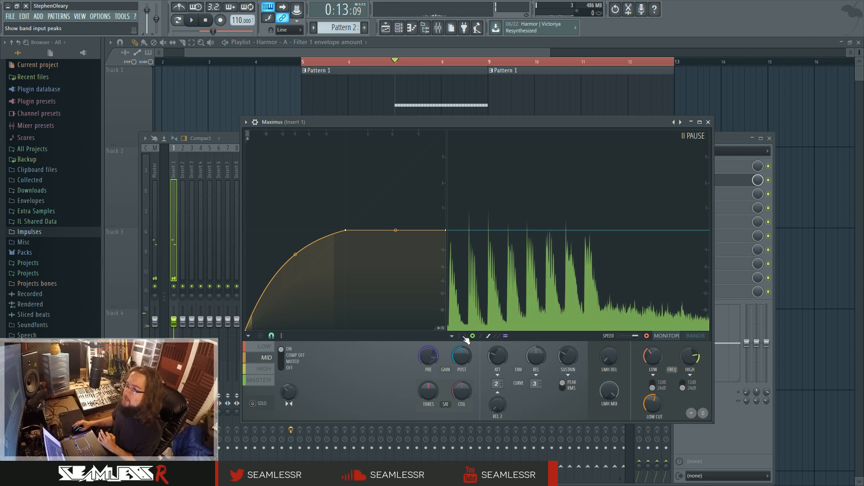
click(472, 337)
click(465, 336)
click(473, 336)
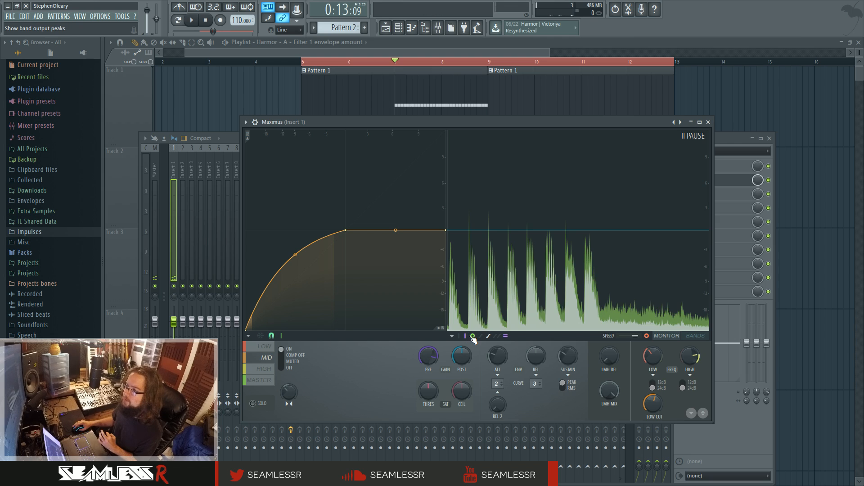
click(472, 336)
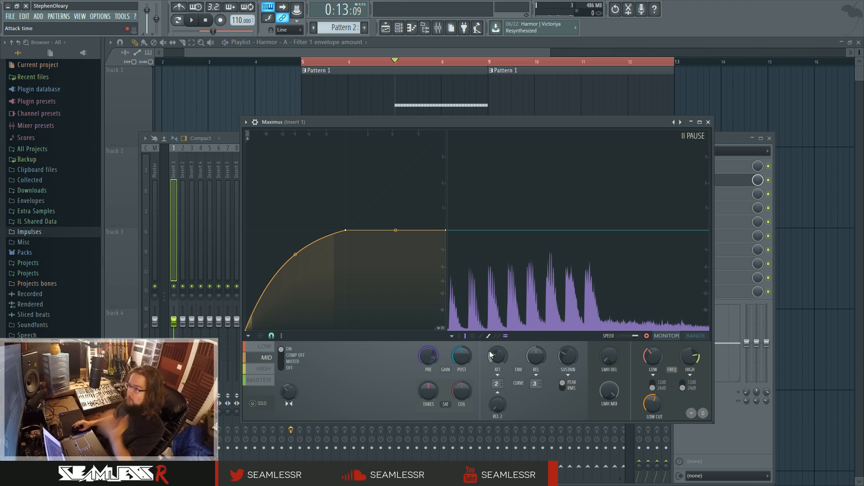
click(472, 336)
click(465, 336)
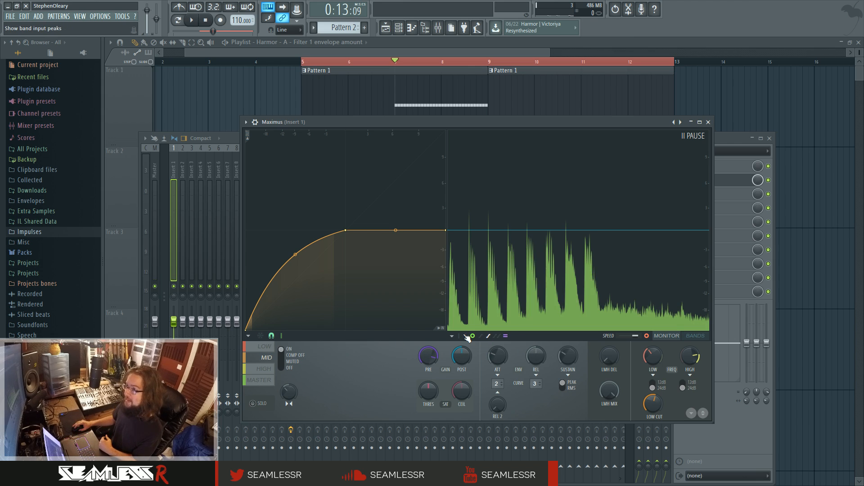
click(466, 336)
click(473, 336)
click(472, 336)
click(465, 336)
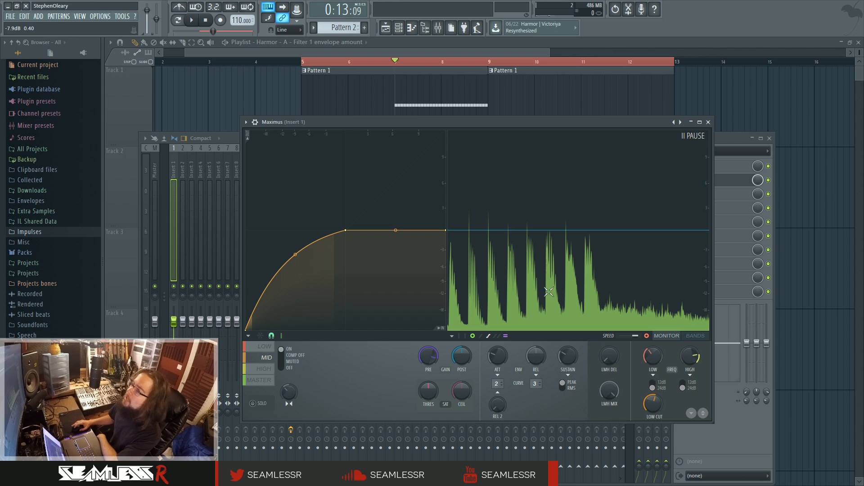
- Compare the output peaks and compression curves of the high, low and mid bands, ending on the high band
click(265, 369)
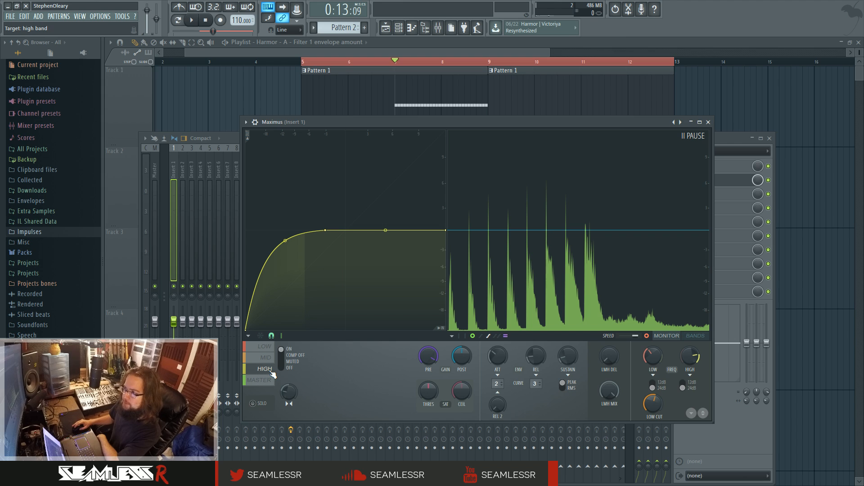
click(264, 347)
click(266, 359)
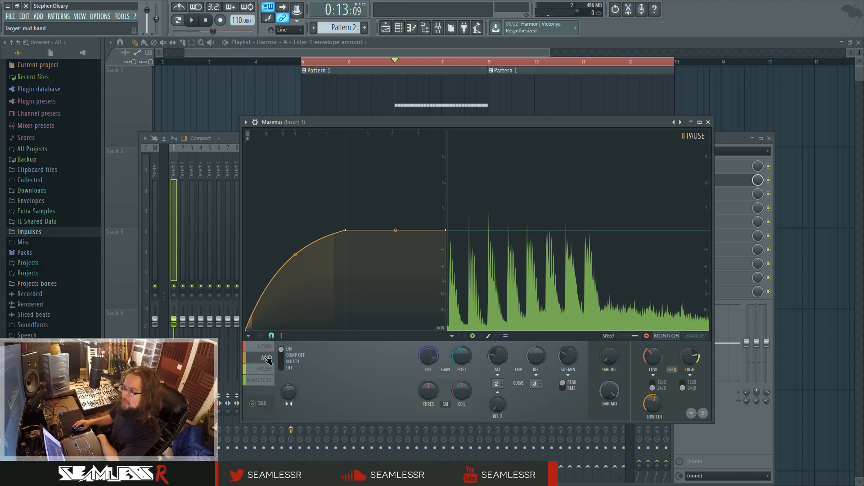
click(266, 369)
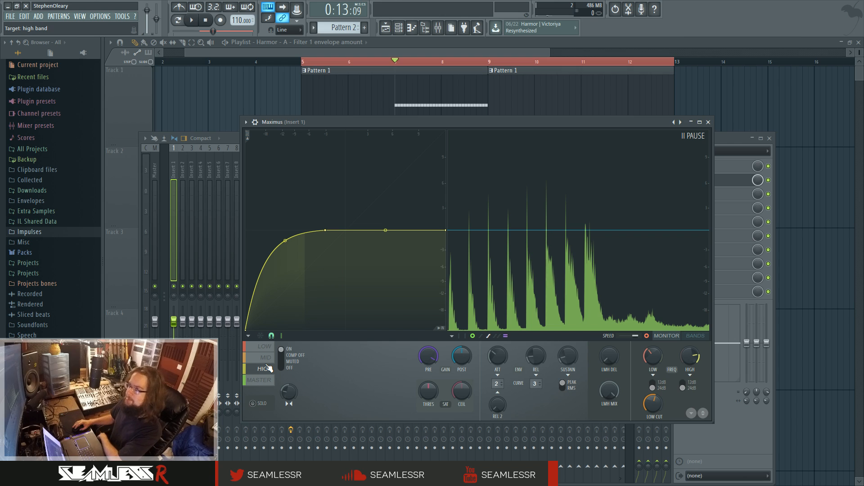
- Compare the compression curves and output peaks of the low, mid and high bands with those of the master, ending on master
click(265, 347)
click(266, 358)
click(270, 369)
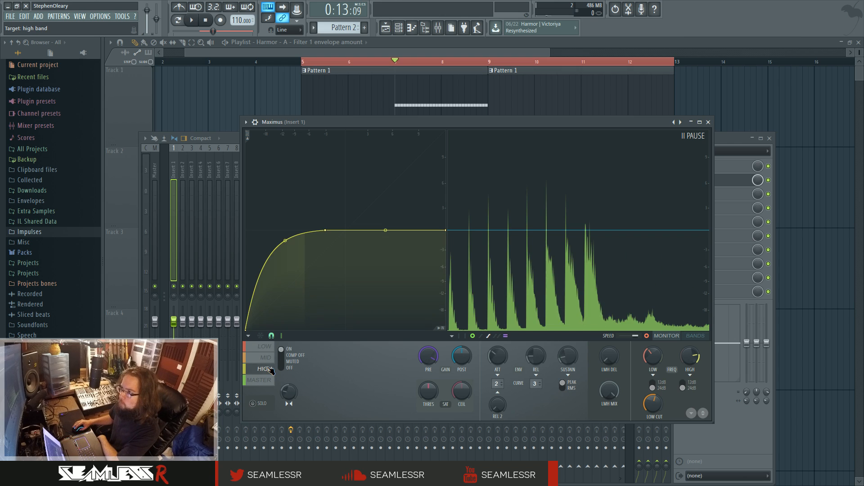
click(270, 380)
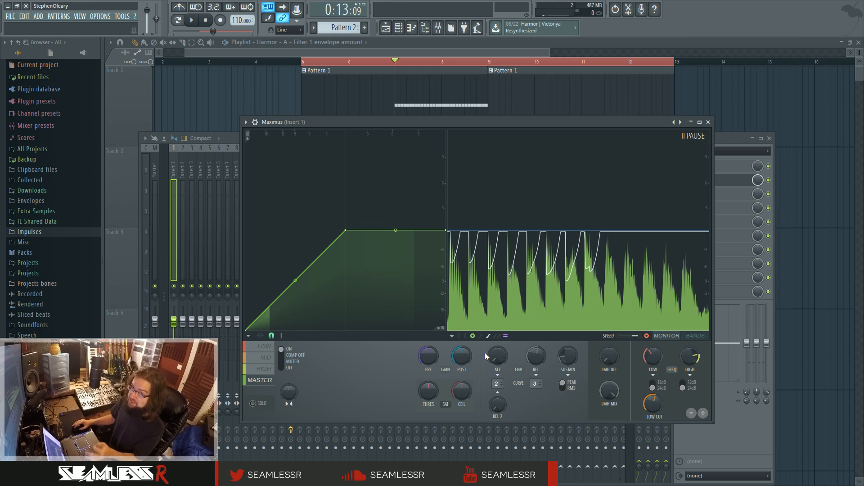
click(264, 369)
click(260, 380)
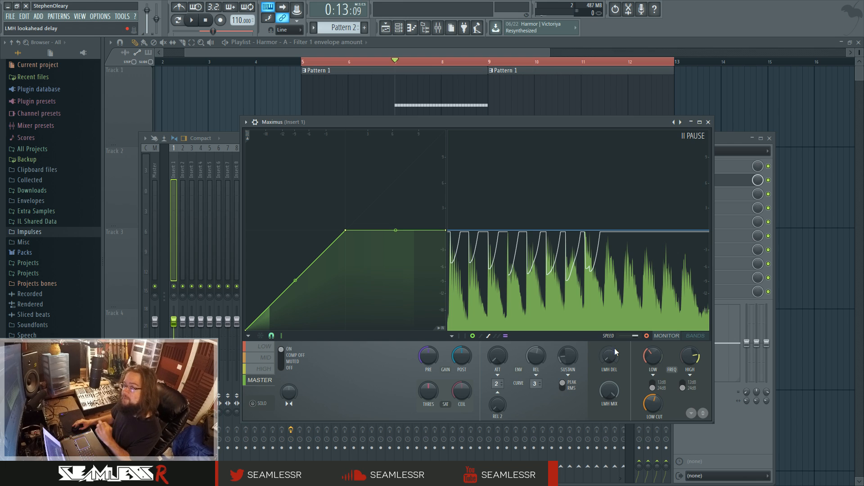
click(255, 357)
click(262, 369)
click(261, 380)
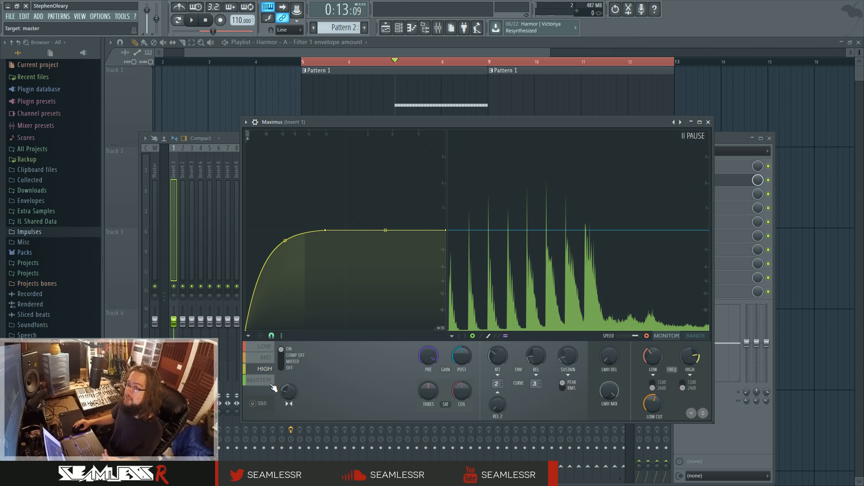
- Hide the master's compression envelope and compare its input and output peaks separately and overlaid
click(488, 336)
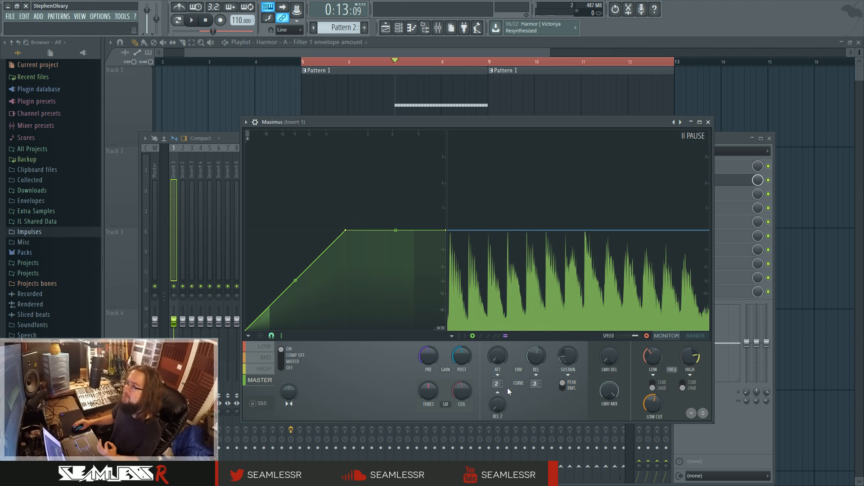
click(464, 337)
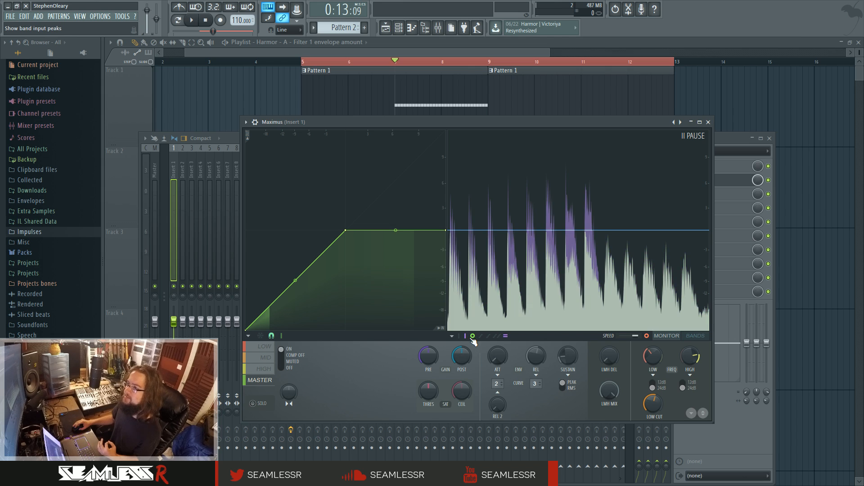
click(476, 338)
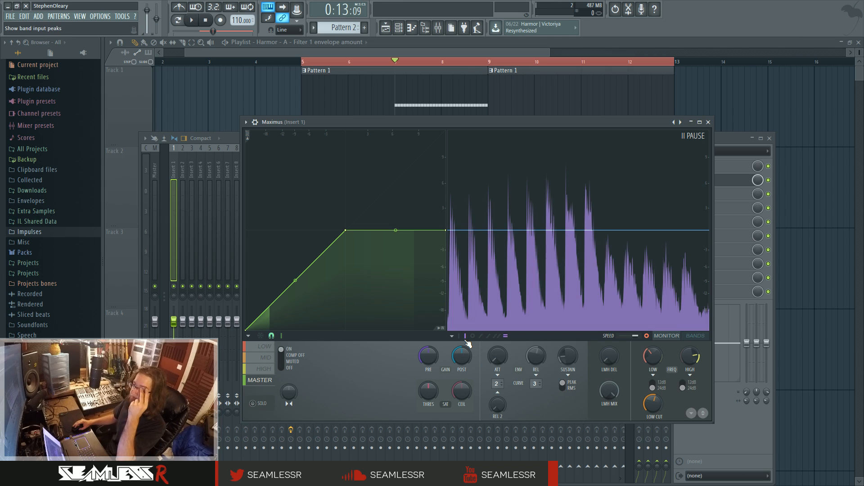
click(472, 337)
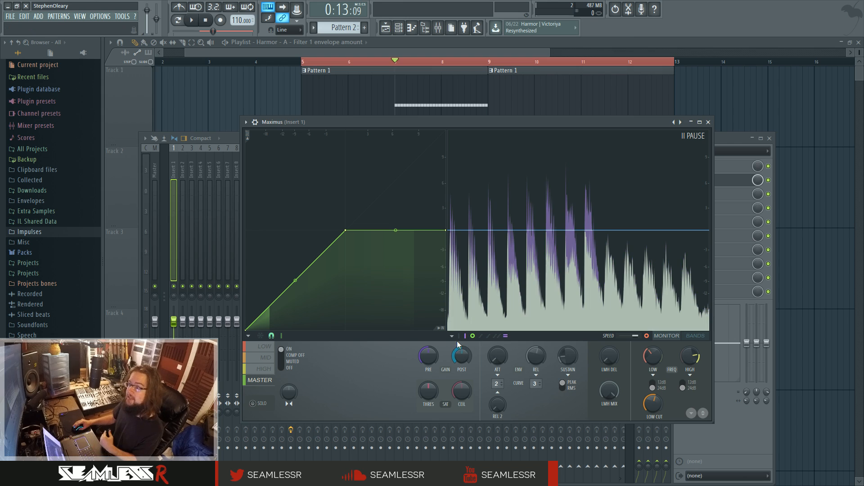
click(465, 337)
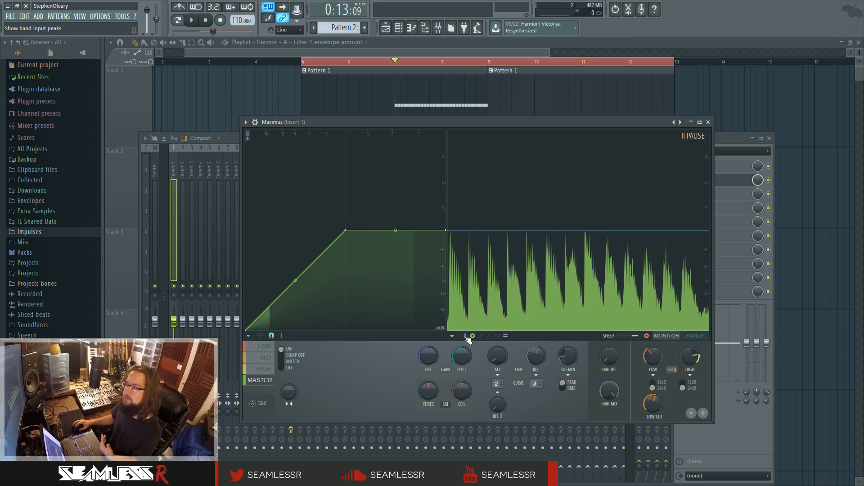
click(472, 337)
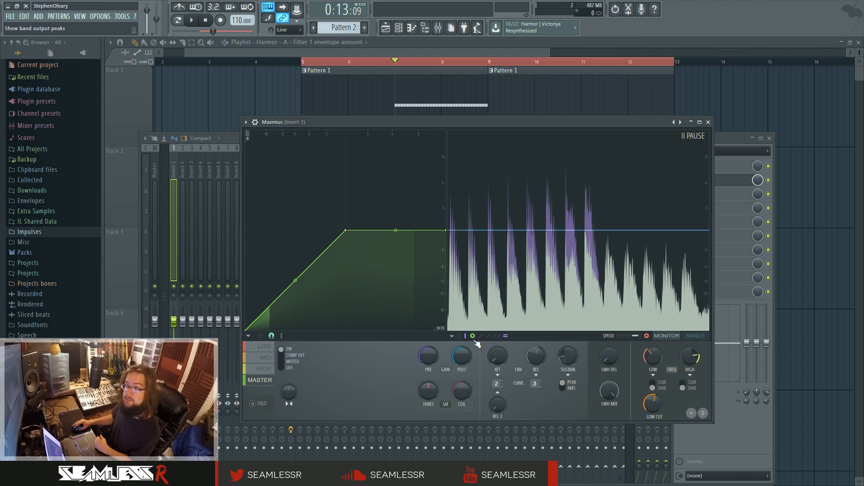
- Toggle the master's peak displays again, ending with input peaks, output peaks and the compression envelope all shown
click(471, 337)
click(467, 337)
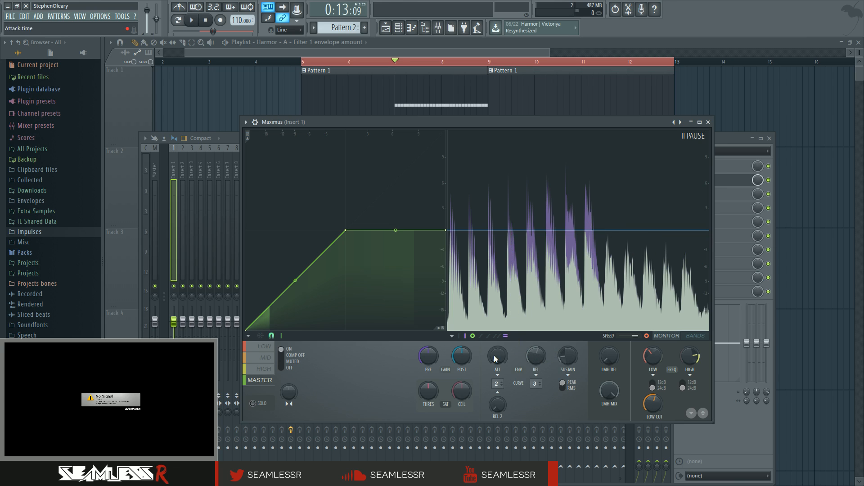
click(463, 337)
click(461, 336)
click(465, 337)
click(490, 336)
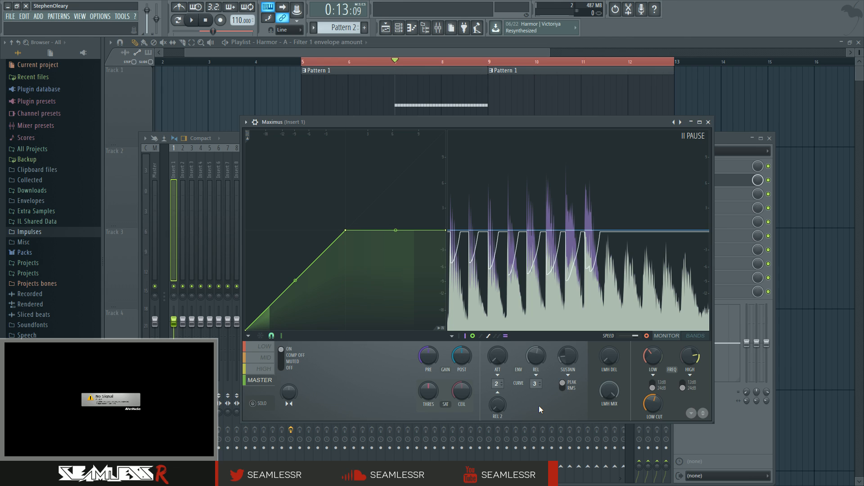
- Compare the overlaid input and output peaks of the high, mid and low bands, ending on low
click(266, 368)
click(266, 359)
click(266, 347)
click(266, 357)
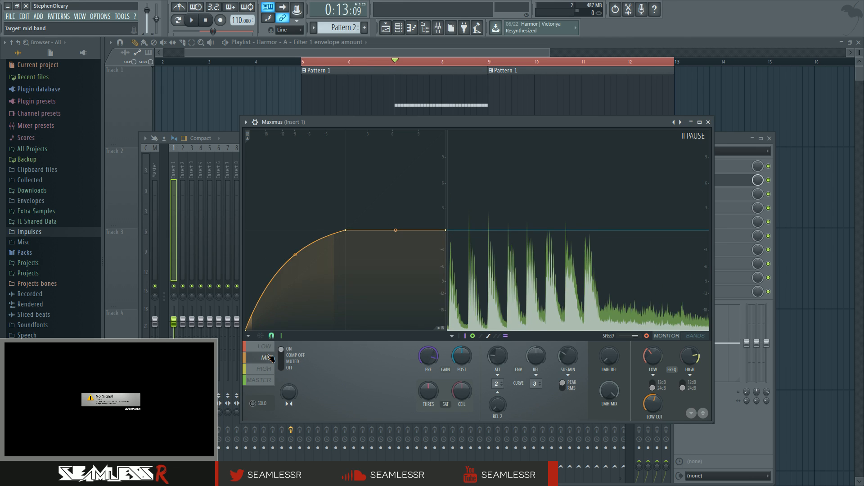
click(269, 368)
click(268, 359)
click(269, 367)
click(269, 359)
click(267, 349)
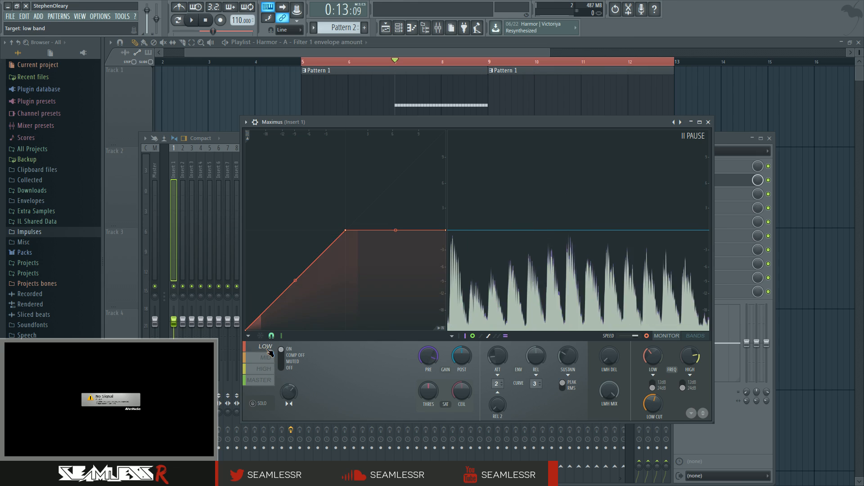
click(269, 359)
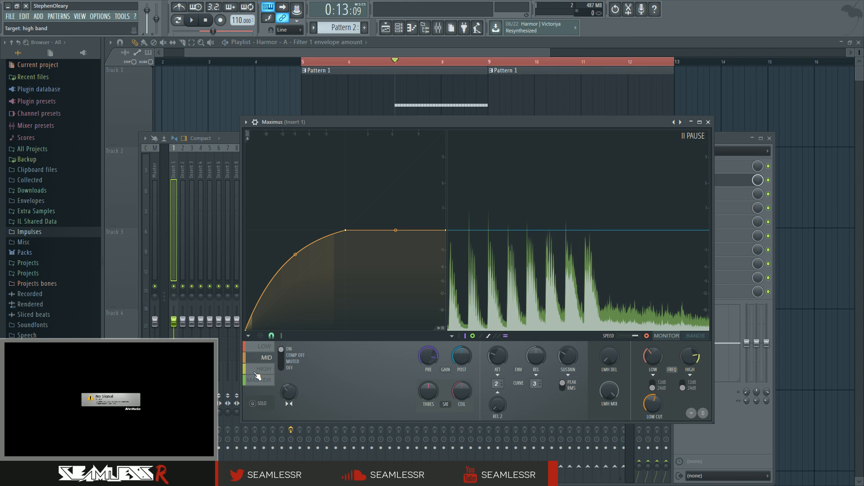
click(266, 348)
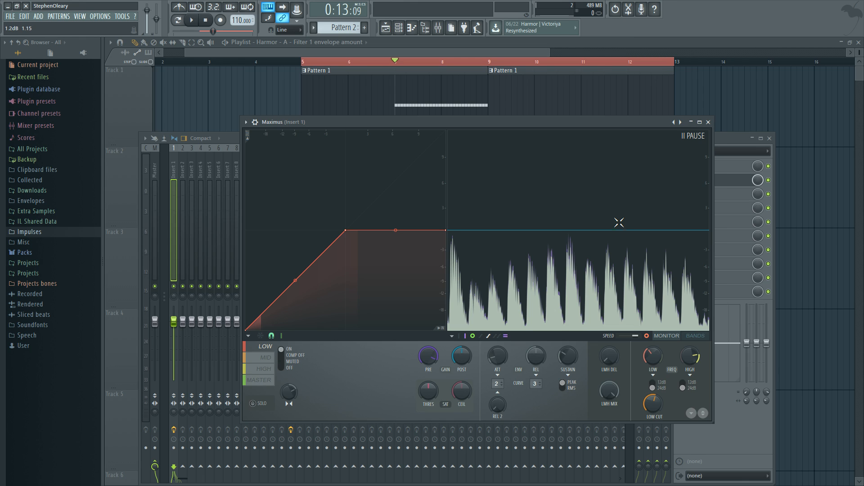
- Compare the high and low bands with the master once more and close Maximus
click(259, 369)
click(264, 346)
click(265, 380)
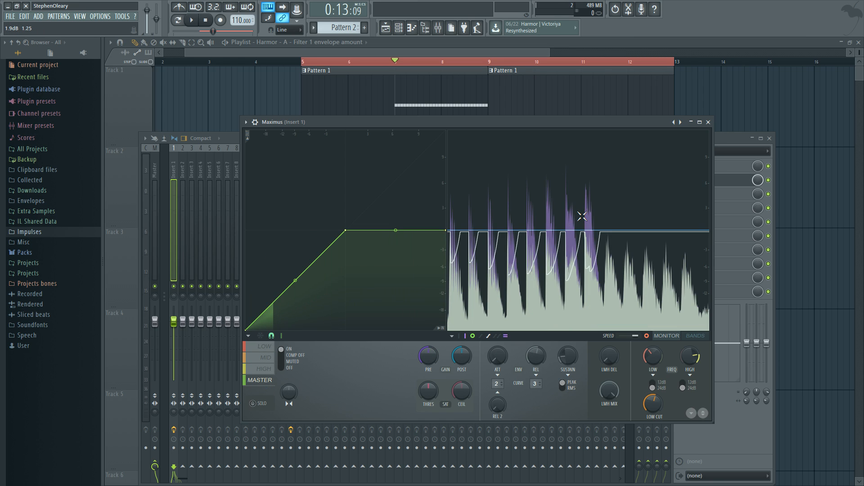
click(264, 351)
click(259, 380)
click(708, 123)
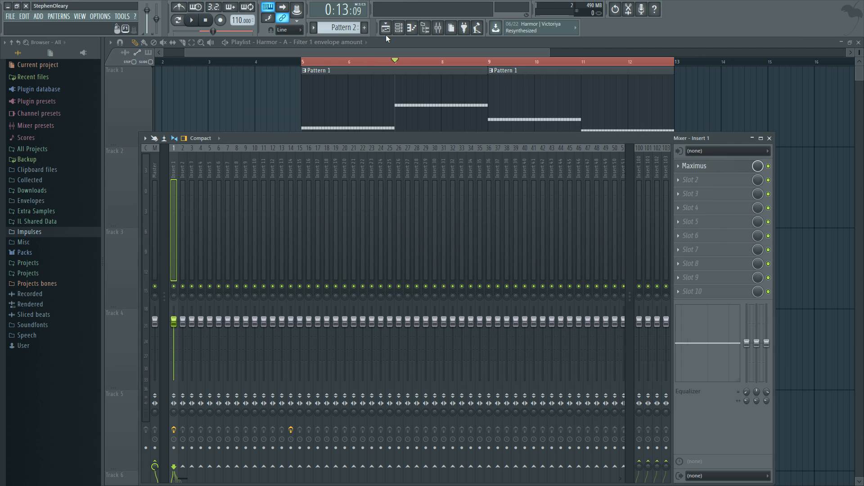
- Open the Harmor channel from the channel rack and look over its global EQ, effects page and parts B and A
click(399, 27)
click(408, 181)
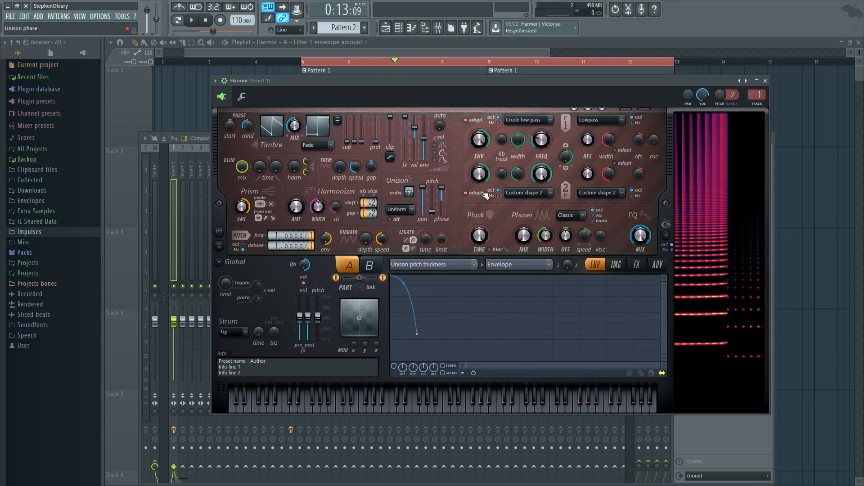
click(643, 232)
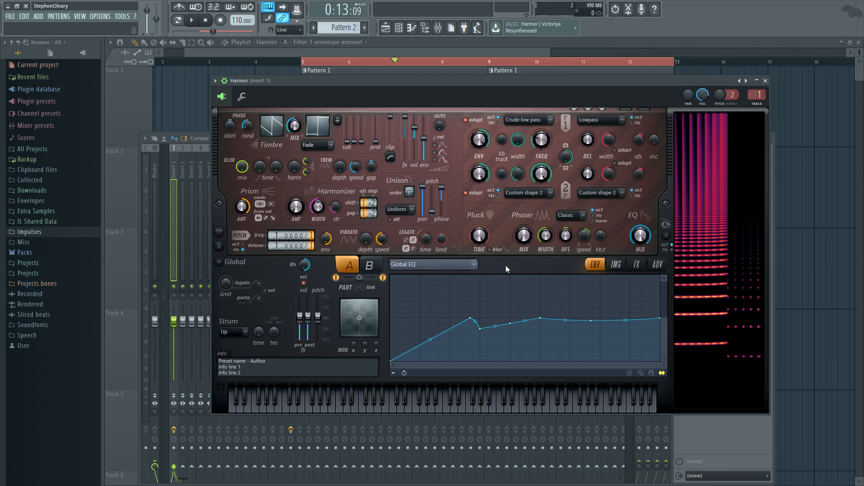
click(635, 266)
click(591, 268)
click(370, 266)
click(349, 266)
- Show part A's Harmonic phase over all harmonics and shape it as a straight ramp from -0.50 to +0.50
click(461, 263)
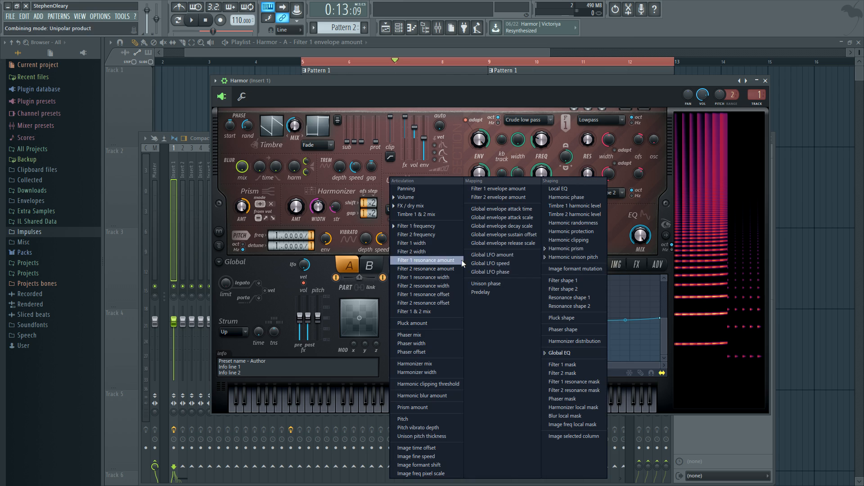
click(566, 198)
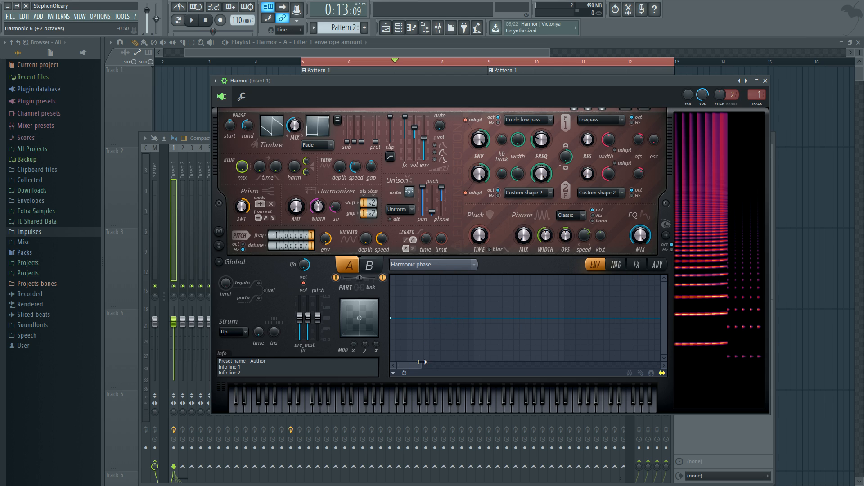
drag(423, 365, 663, 361)
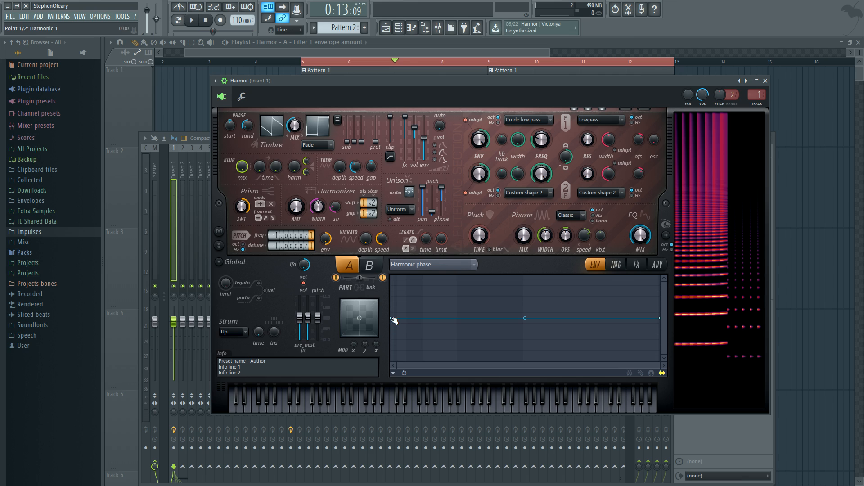
drag(390, 318, 444, 376)
drag(660, 318, 657, 277)
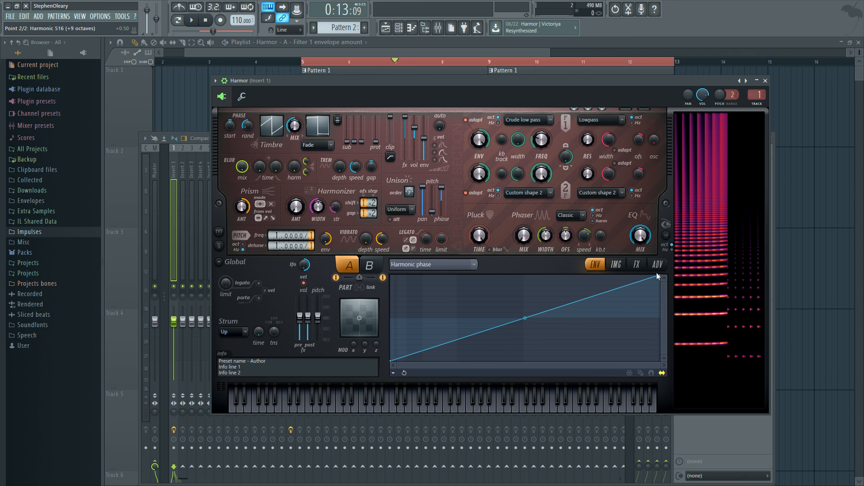
- Try Wave mode on the last harmonic phase point, with the tension set to 30 steps
right_click(657, 277)
click(683, 406)
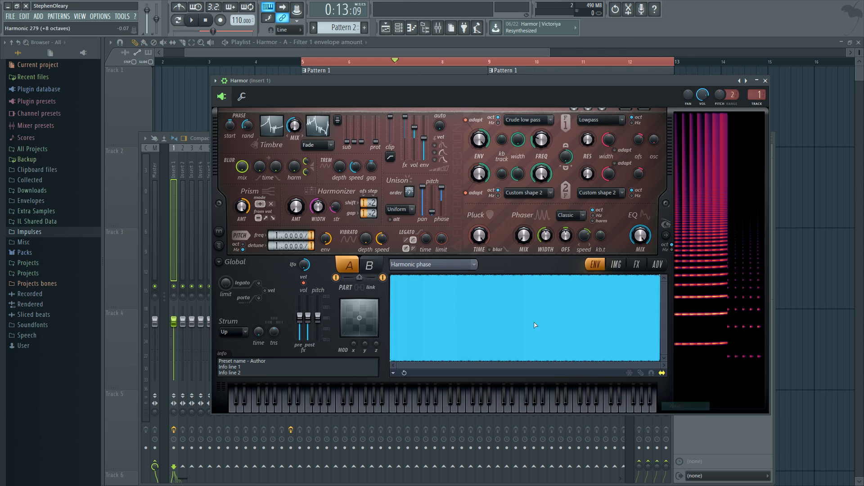
drag(525, 318, 526, 352)
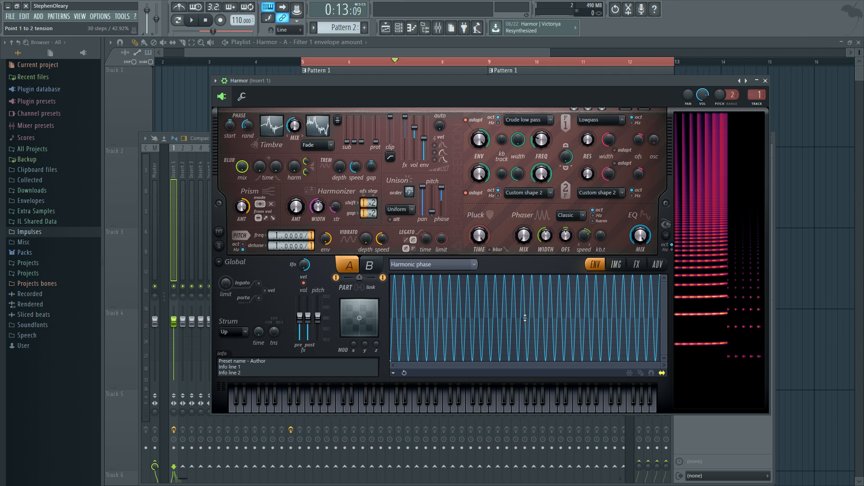
- Try adding five extra points along the harmonic phase wave and remove them again
right_click(475, 326)
right_click(554, 334)
right_click(588, 324)
right_click(613, 287)
right_click(492, 279)
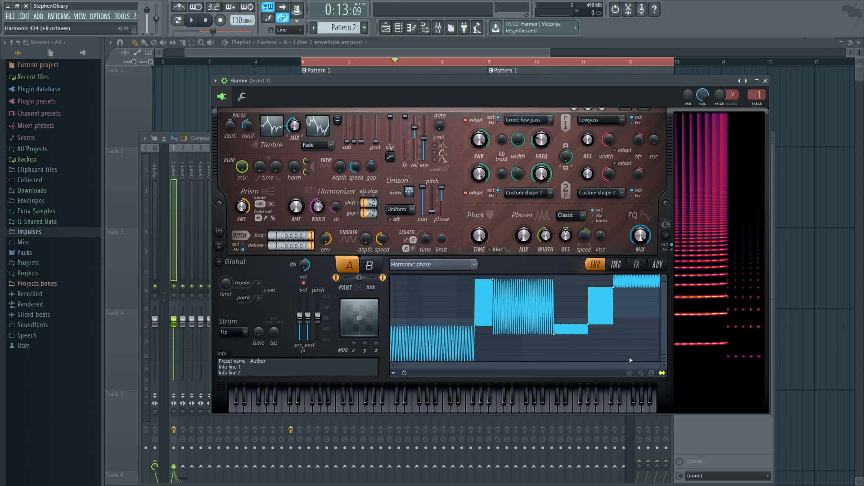
click(641, 373)
drag(631, 316, 469, 322)
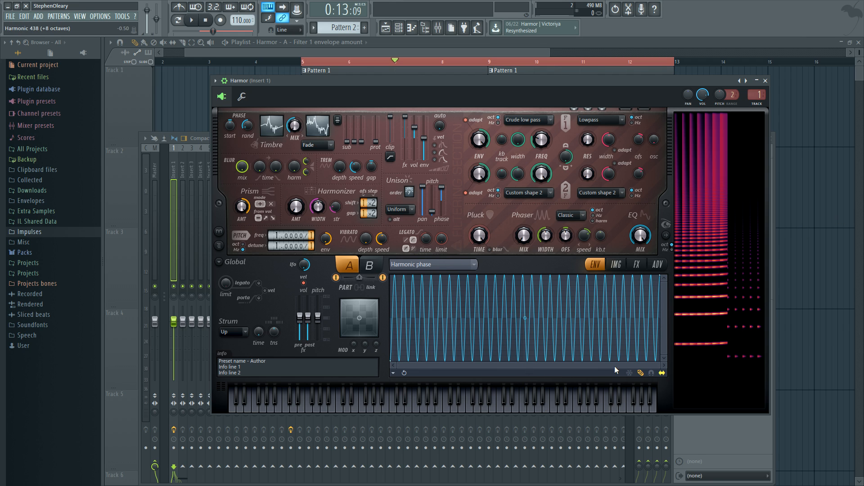
- Change the last harmonic phase point to Single curve and raise the shape to a flat line at its maximum
right_click(661, 277)
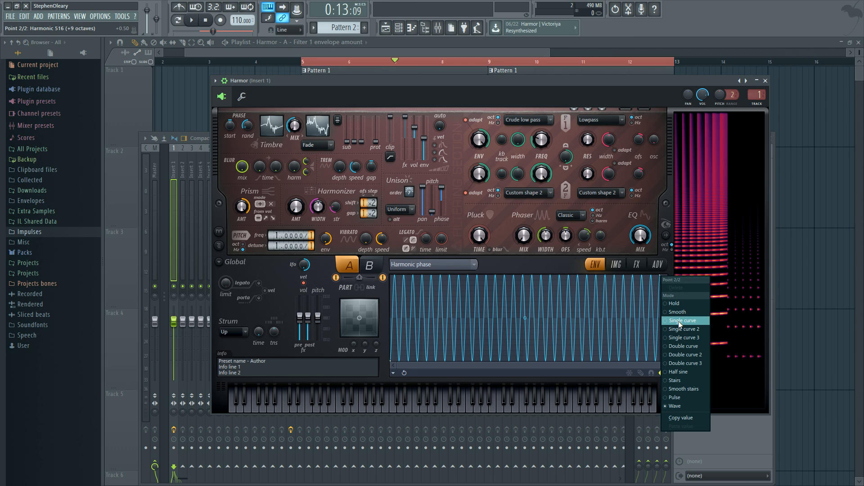
click(681, 321)
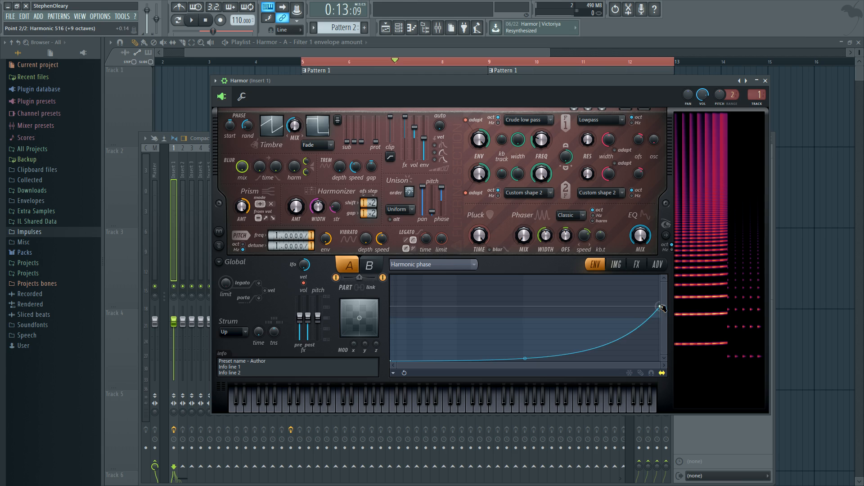
drag(392, 359, 139, 66)
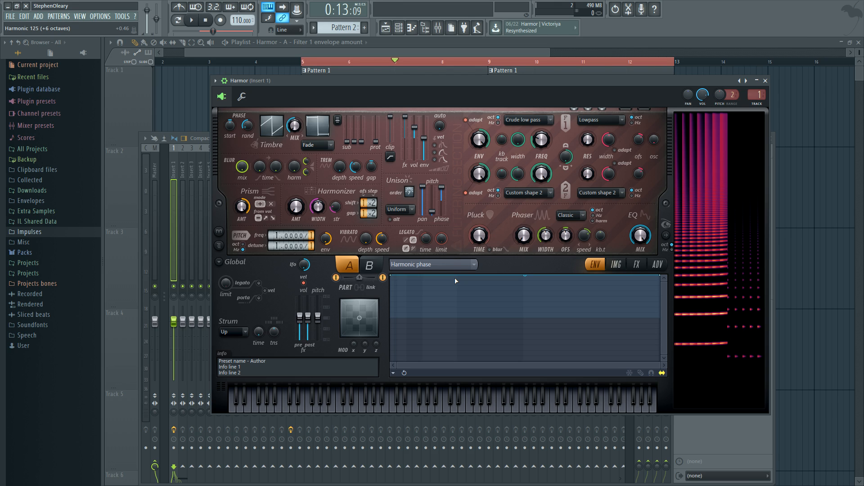
- Examine the unison distribution options, keep Uniform, and show Harmor's advanced settings page
click(407, 209)
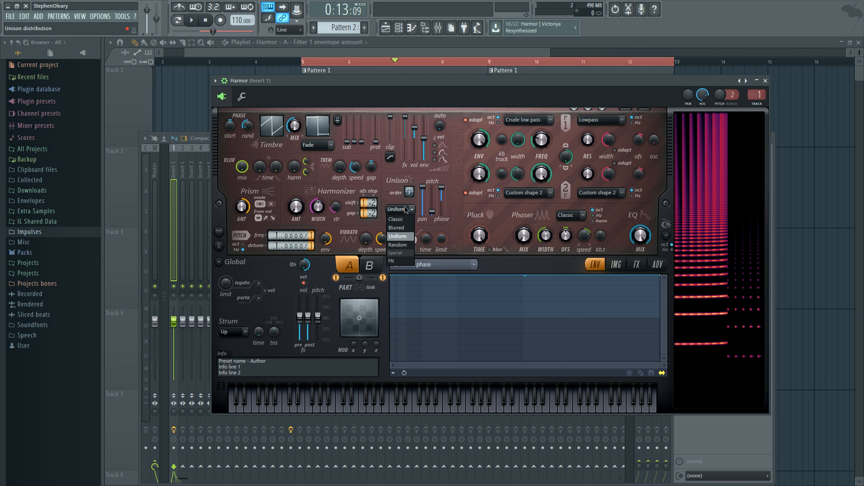
click(458, 191)
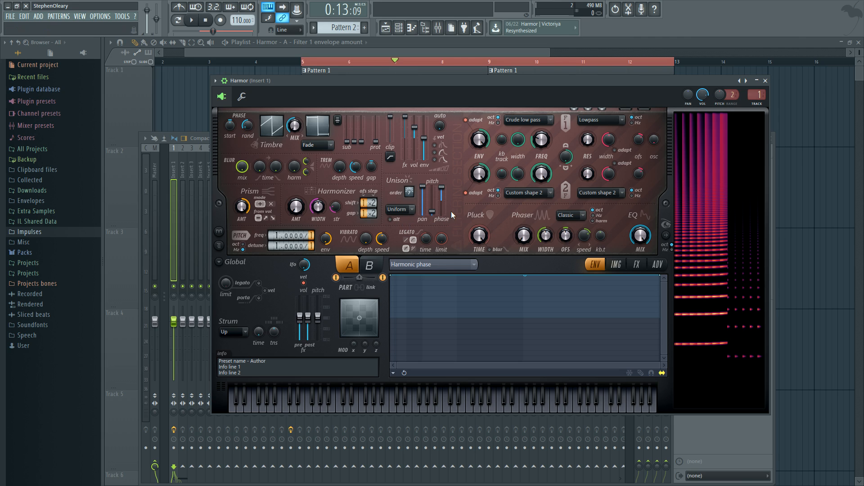
click(407, 210)
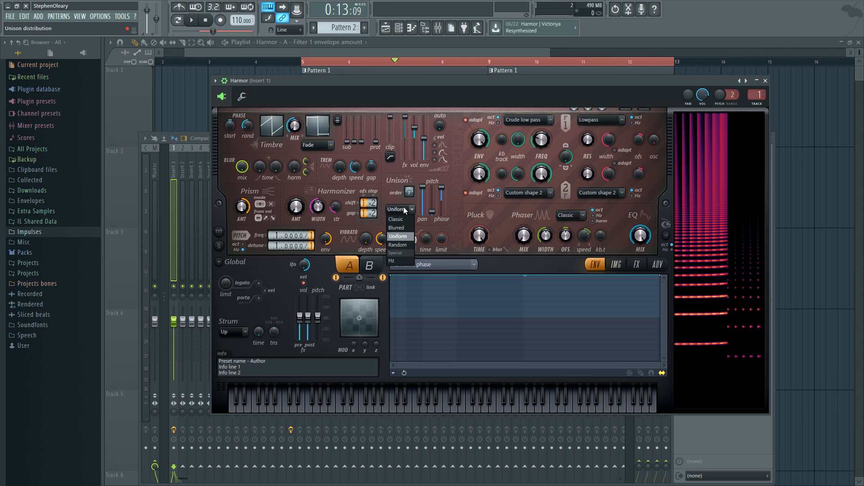
click(403, 208)
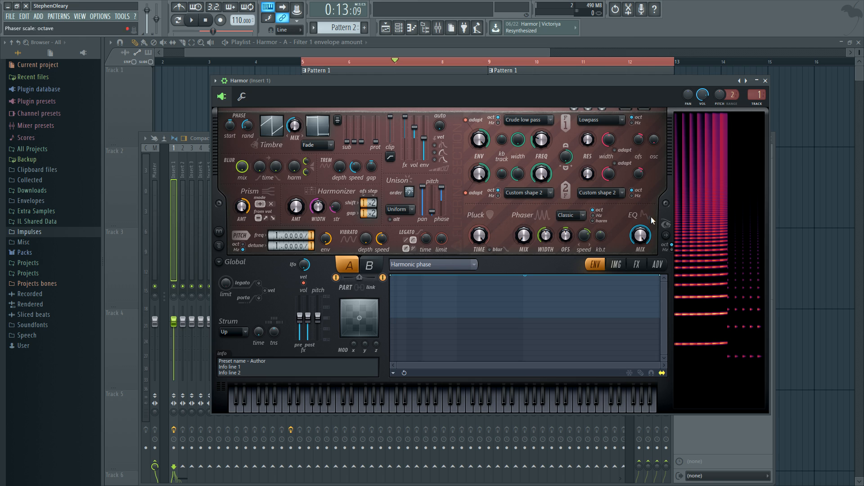
click(657, 265)
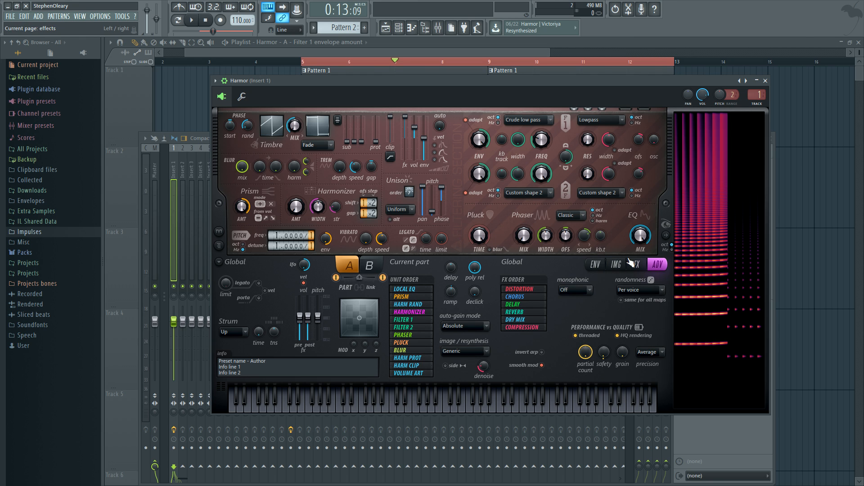
- Close Harmor, move the channel rack, and reopen Harmor in a slightly lower position with the mixer closed
click(765, 80)
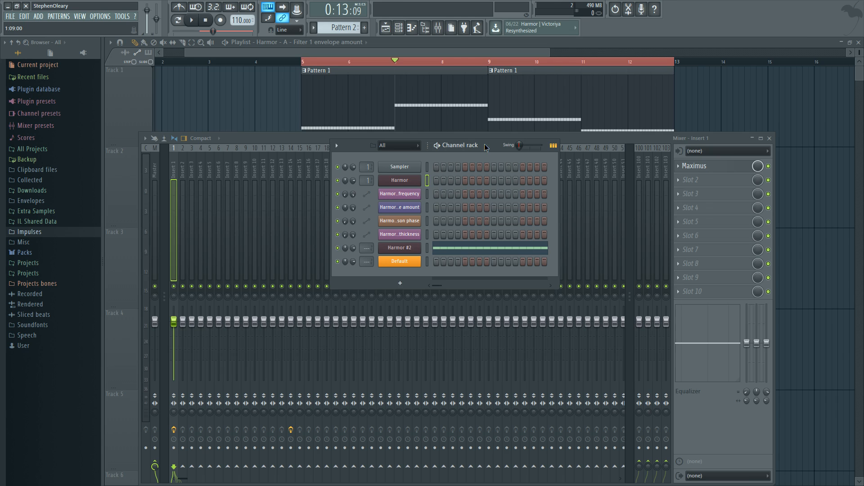
drag(485, 145, 473, 156)
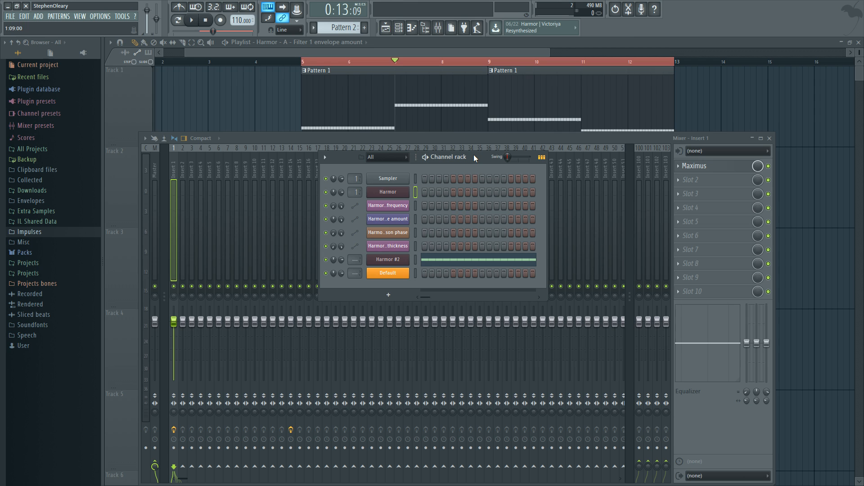
click(385, 192)
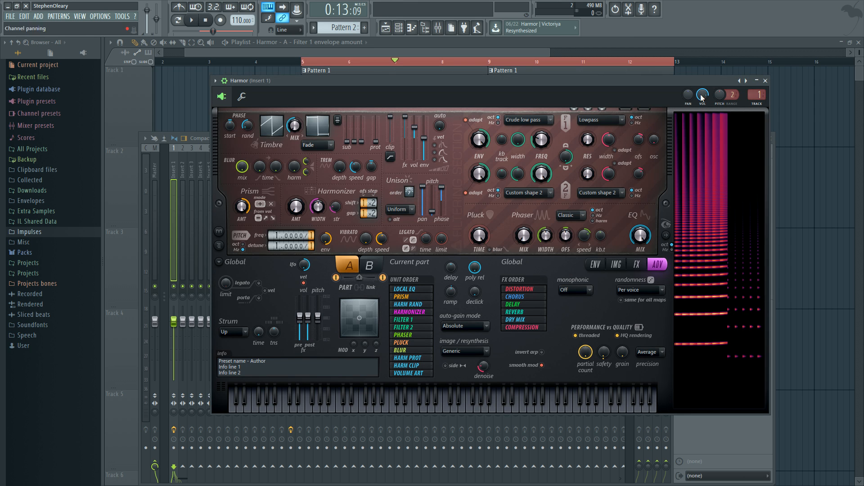
mouse_move(655, 87)
mouse_down()
mouse_move(580, 87)
mouse_move(621, 82)
mouse_move(647, 140)
mouse_move(601, 127)
mouse_move(605, 202)
mouse_move(635, 89)
mouse_move(661, 92)
mouse_up()
click(769, 139)
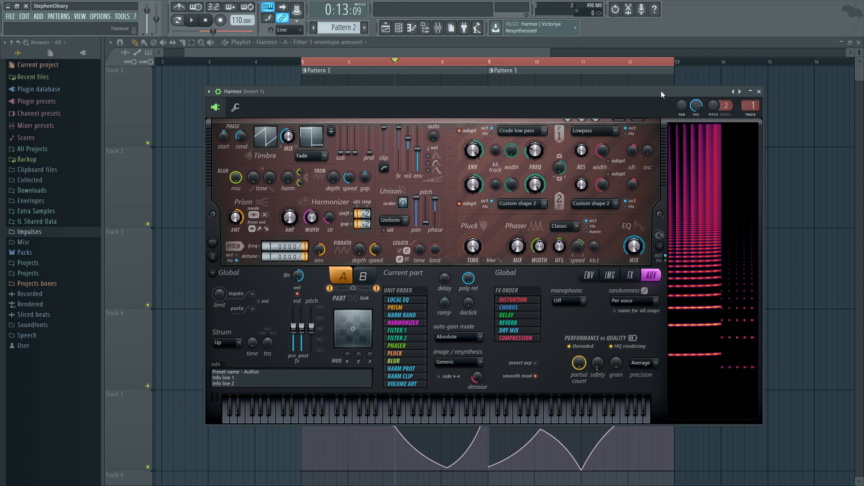